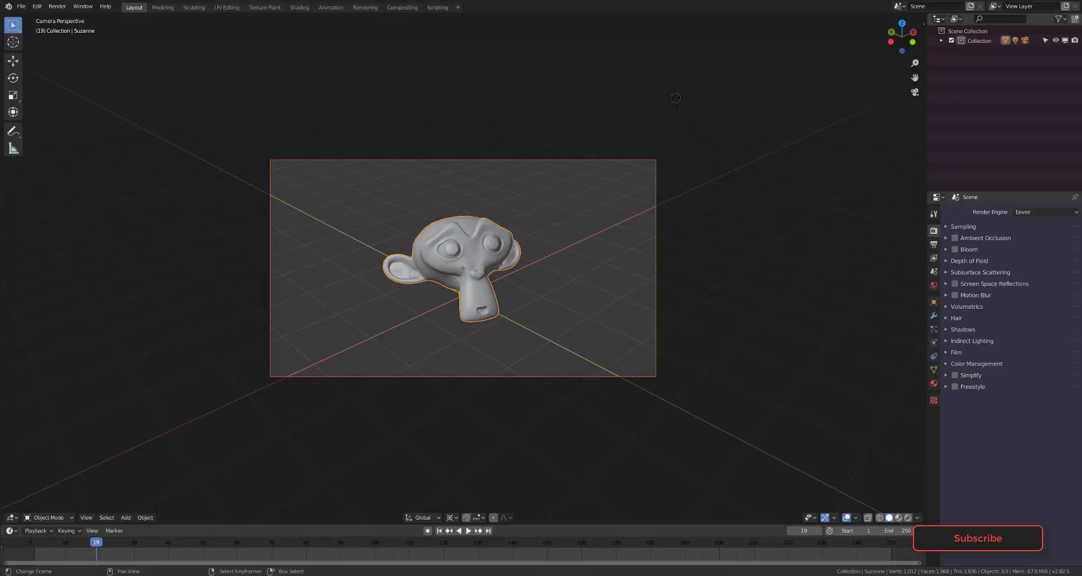
# Step: Review the UDIM commit page and the UDIM support forum thread in the browser, and return to Blender
pyautogui.click(145, 537)
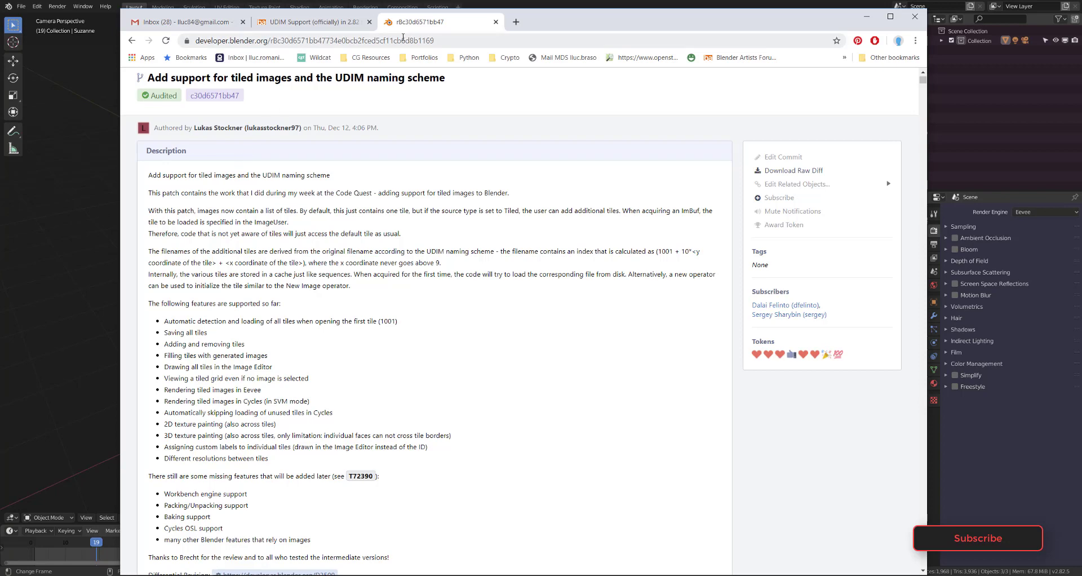
pyautogui.click(321, 24)
pyautogui.scroll(4, 427, 318)
pyautogui.scroll(-5, 390, 275)
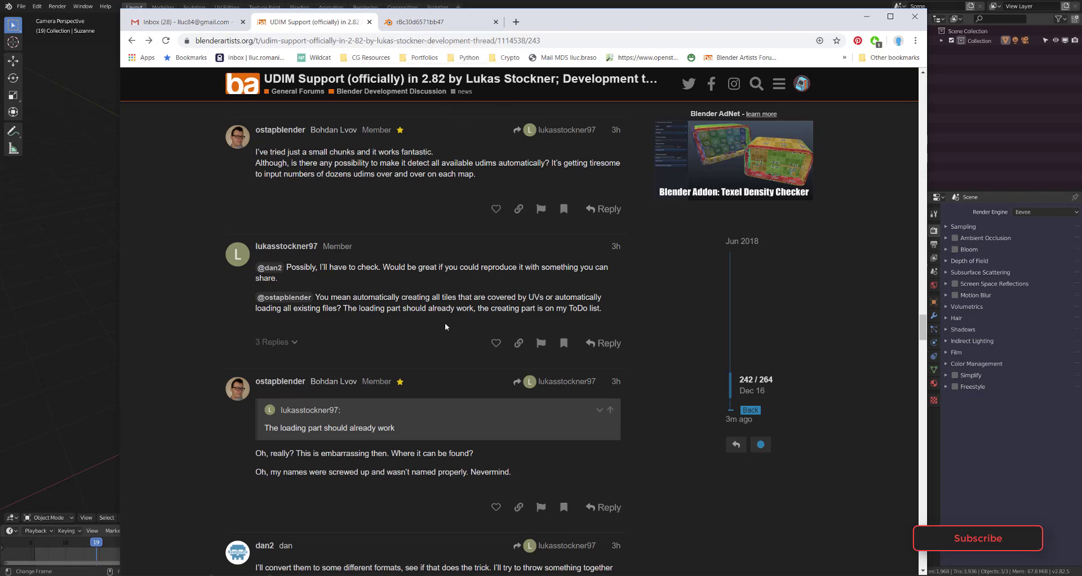
pyautogui.scroll(-4, 445, 326)
pyautogui.scroll(6, 445, 326)
pyautogui.click(236, 2)
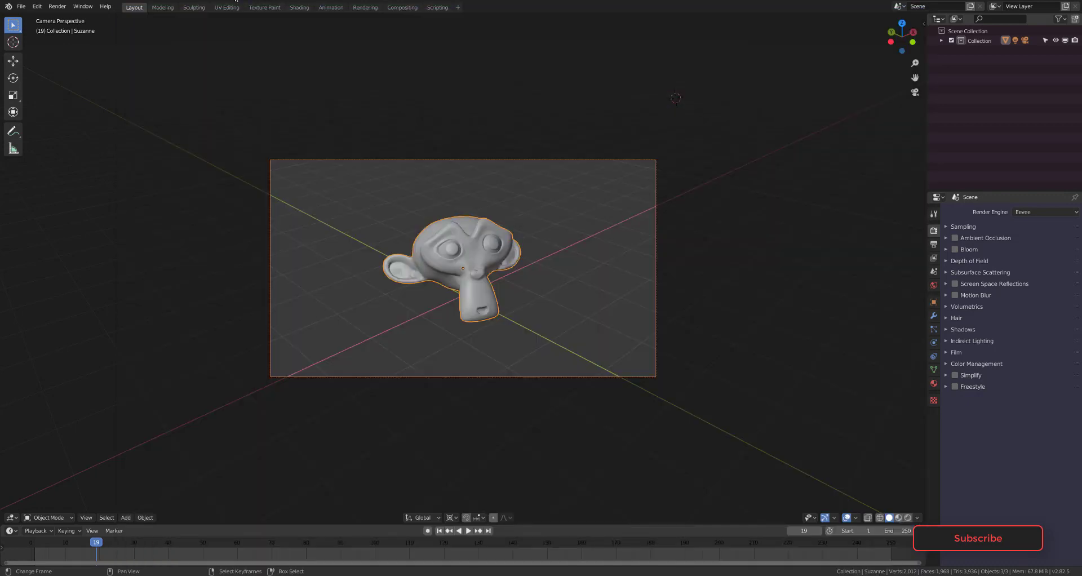
# Step: Delete the camera and the light from the scene, keeping only the monkey head
pyautogui.moveTo(486, 363); pyautogui.dragTo(507, 232, button='middle')
pyautogui.scroll(-3, 513, 234)
pyautogui.scroll(2, 520, 237)
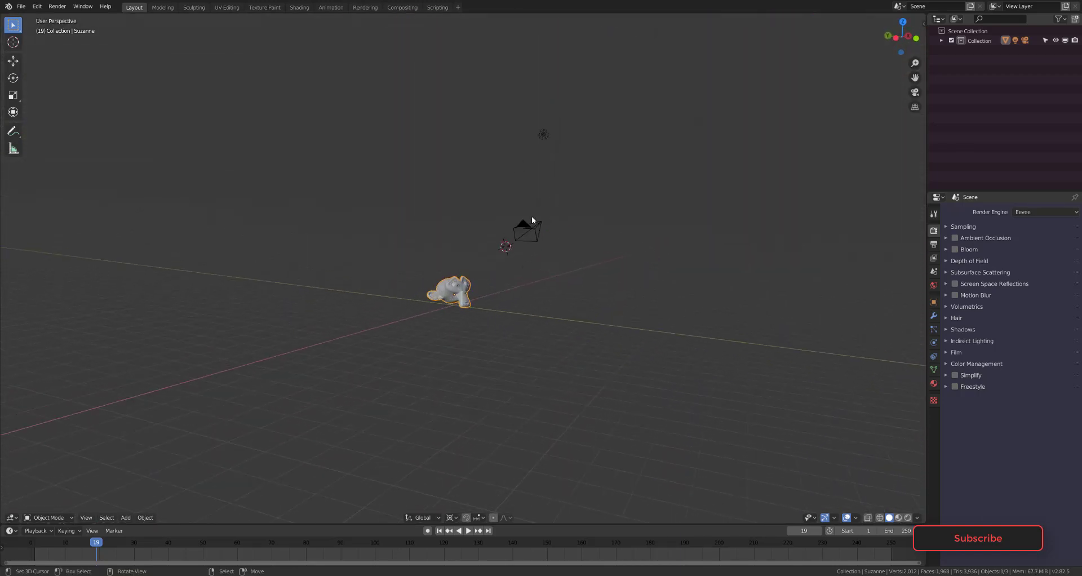
pyautogui.click(519, 227)
pyautogui.keyDown('shift'); pyautogui.click(544, 140); pyautogui.keyUp('shift')
pyautogui.press('Delete')
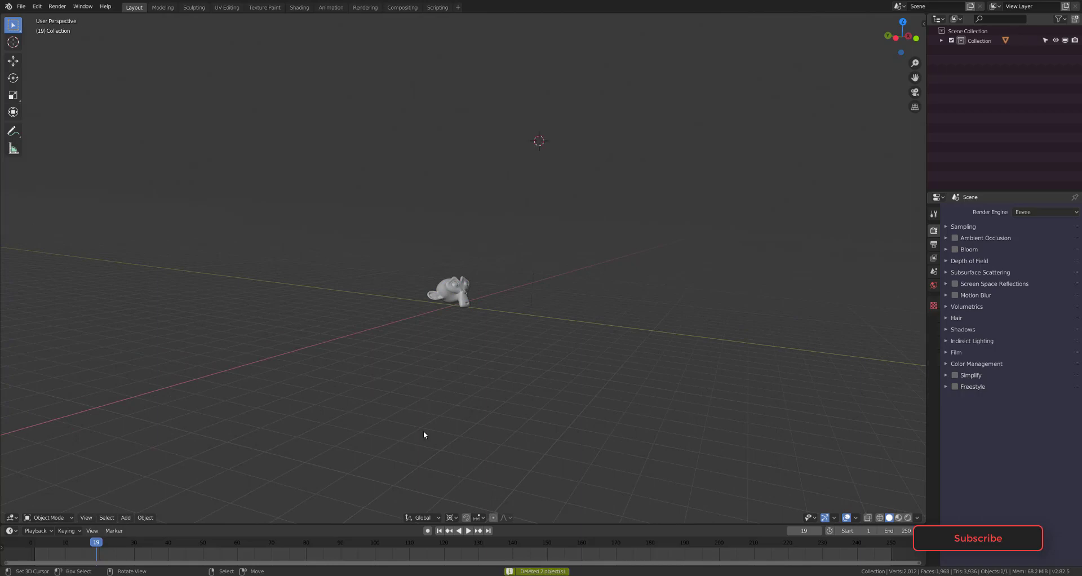
# Step: Inspect the textured yellow vehicle in the other open Blender file, and return to the monkey scene
pyautogui.moveTo(399, 571)
pyautogui.click(303, 538)
pyautogui.moveTo(685, 363); pyautogui.dragTo(581, 437, button='middle')
pyautogui.moveTo(430, 564)
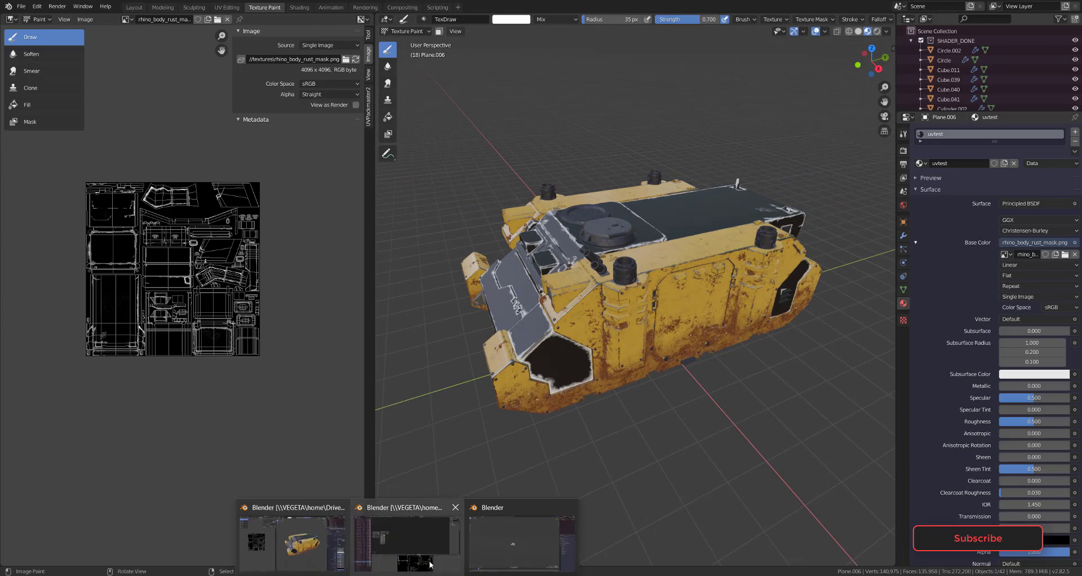
pyautogui.click(466, 555)
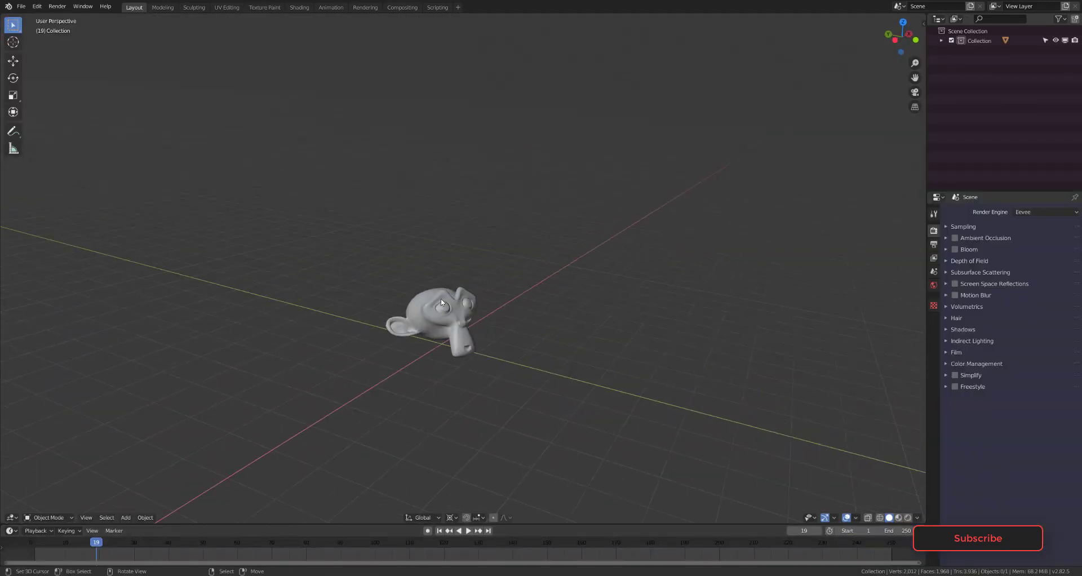
# Step: Inspect the existing monkey's mesh in Edit Mode and delete the object from the scene
pyautogui.keyDown('shift'); pyautogui.moveTo(416, 356); pyautogui.dragTo(430, 302, button='middle'); pyautogui.keyUp('shift')
pyautogui.moveTo(493, 334); pyautogui.dragTo(458, 324, button='middle')
pyautogui.rightClick(461, 269)
pyautogui.scroll(3, 461, 270)
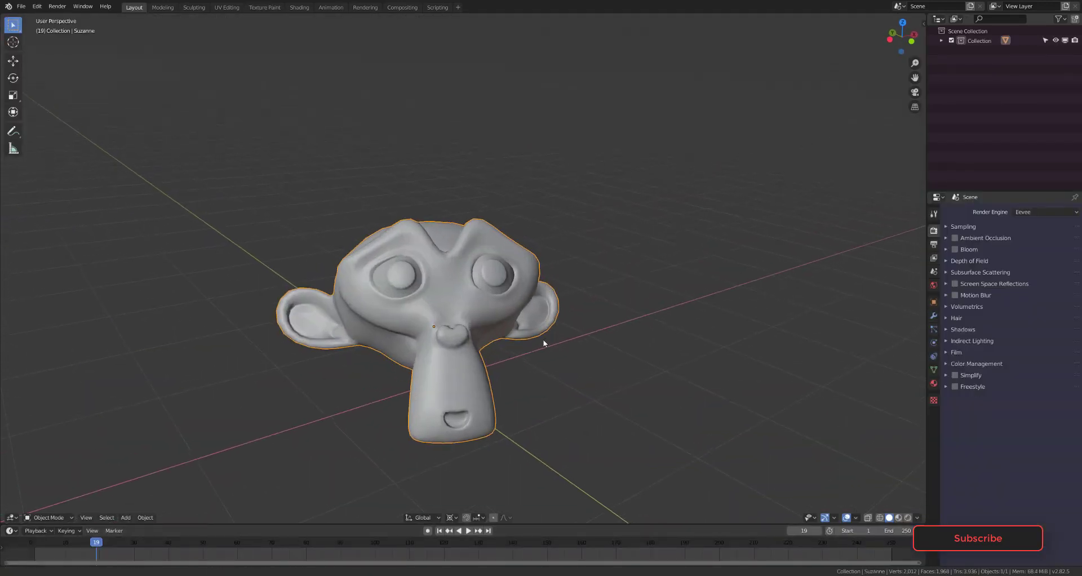
pyautogui.moveTo(543, 340); pyautogui.dragTo(479, 336, button='middle')
pyautogui.press('Tab')
pyautogui.scroll(-3, 480, 336)
pyautogui.moveTo(501, 296); pyautogui.dragTo(481, 293, button='middle')
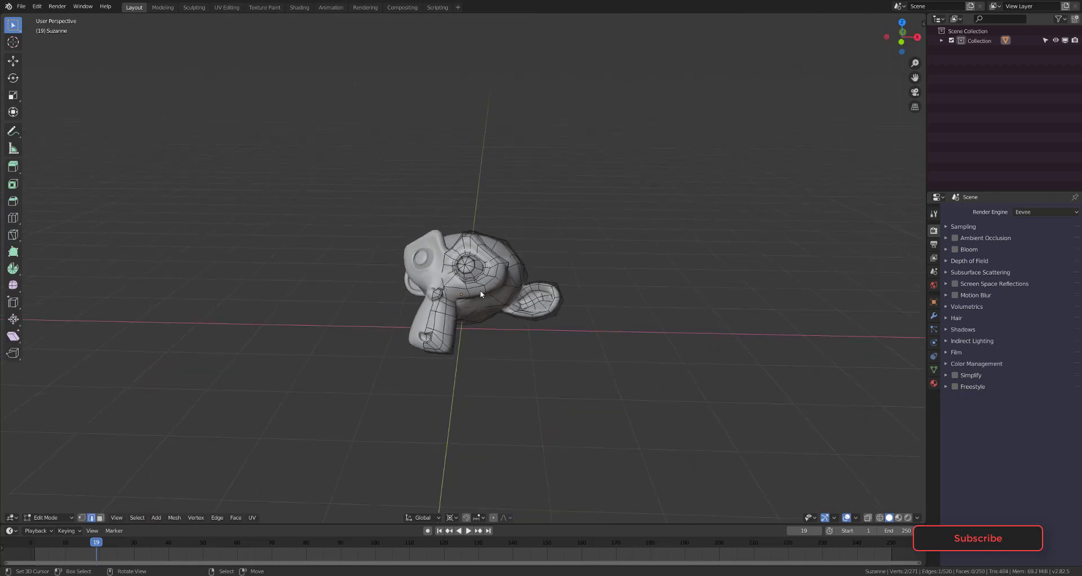
pyautogui.press('Tab')
pyautogui.press('Delete')
# Step: Add a new Monkey mesh and clear its location so it sits at the world origin
pyautogui.hotkey('shift', 'a')
pyautogui.moveTo(482, 291)
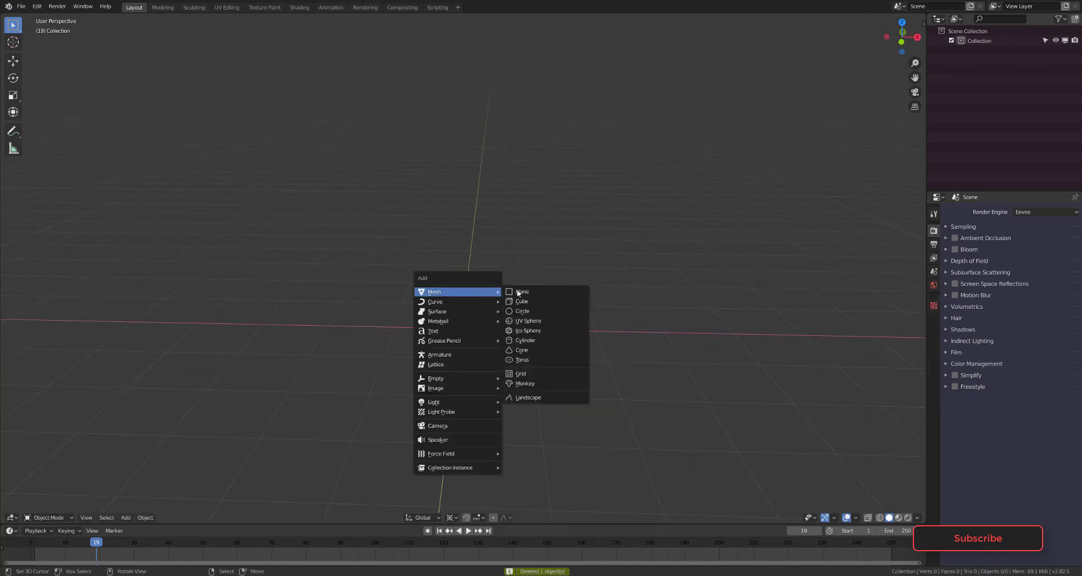
pyautogui.click(526, 383)
pyautogui.moveTo(442, 307); pyautogui.dragTo(535, 207, button='middle')
pyautogui.hotkey('alt', 'g')
pyautogui.scroll(4, 541, 234)
pyautogui.press('Tab')
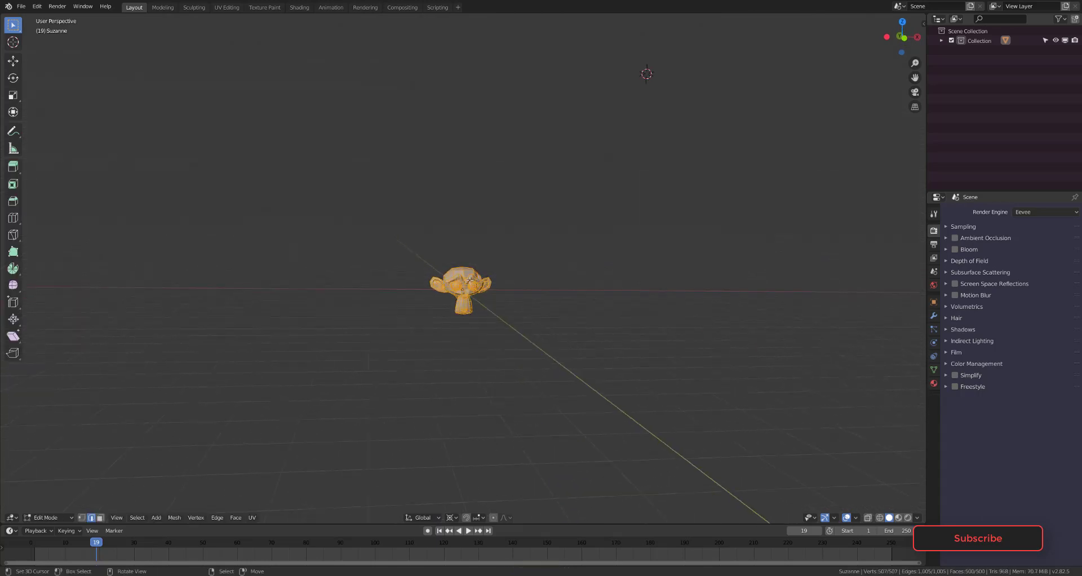
pyautogui.scroll(4, 282, 100)
pyautogui.press('Tab')
# Step: In the UV Editing workspace, duplicate the monkey mesh twice in Edit Mode, placing the copies above and to either side of the original
pyautogui.click(221, 8)
pyautogui.scroll(2, 241, 225)
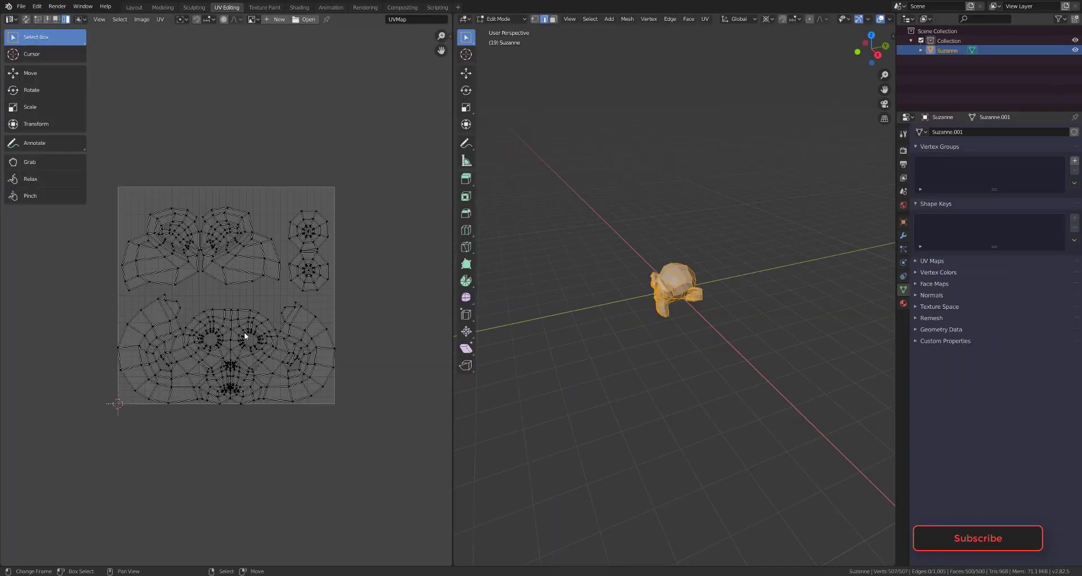
pyautogui.moveTo(632, 321); pyautogui.dragTo(688, 321, button='middle')
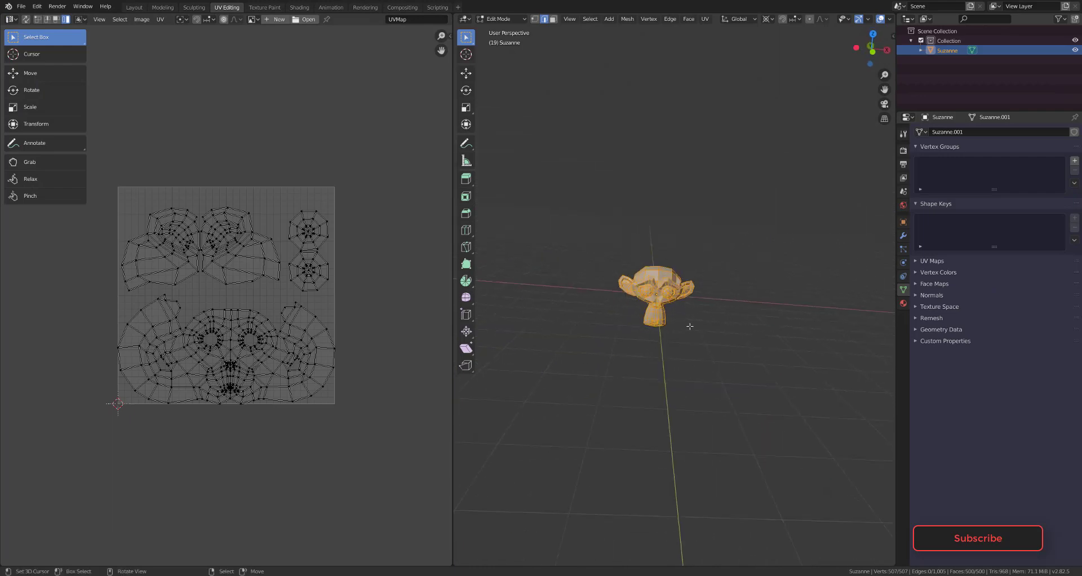
pyautogui.hotkey('shift', 'd')
pyautogui.click(639, 248)
pyautogui.hotkey('shift', 'd')
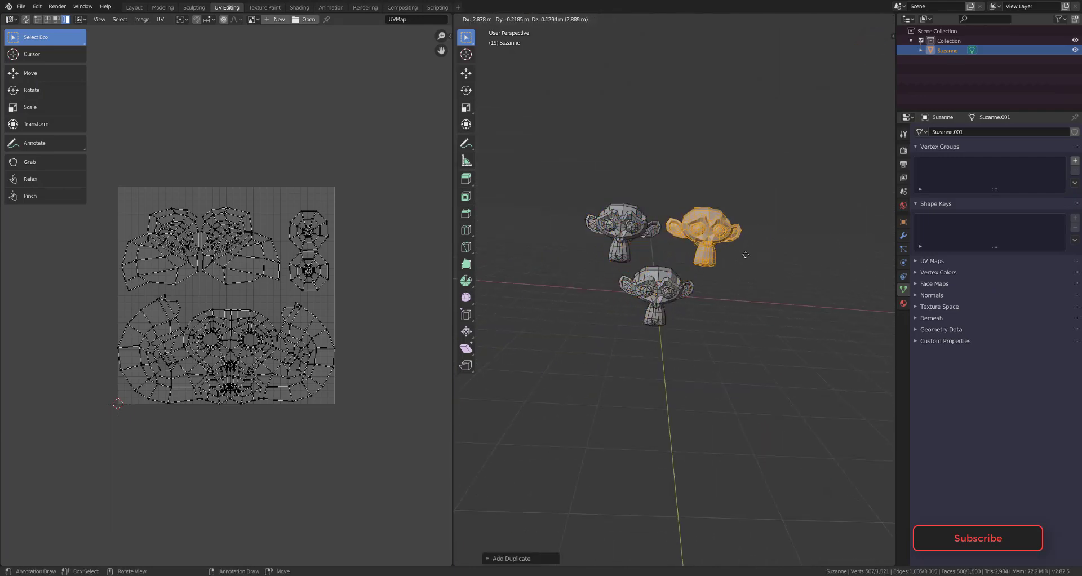
pyautogui.click(743, 254)
# Step: Examine the UV layout of all three monkeys by deselecting and reselecting all of their geometry
pyautogui.moveTo(743, 254); pyautogui.dragTo(693, 278, button='middle')
pyautogui.scroll(2, 693, 277)
pyautogui.press('Tab')
pyautogui.press('Tab')
pyautogui.hotkey('alt', 'a')
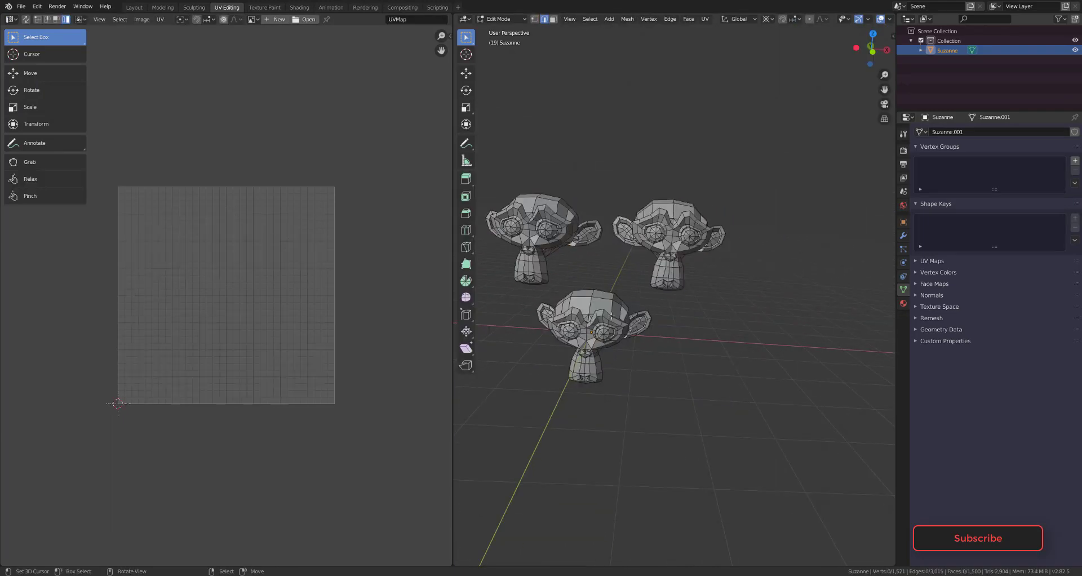
pyautogui.press('a')
pyautogui.moveTo(576, 271); pyautogui.dragTo(607, 269, button='middle')
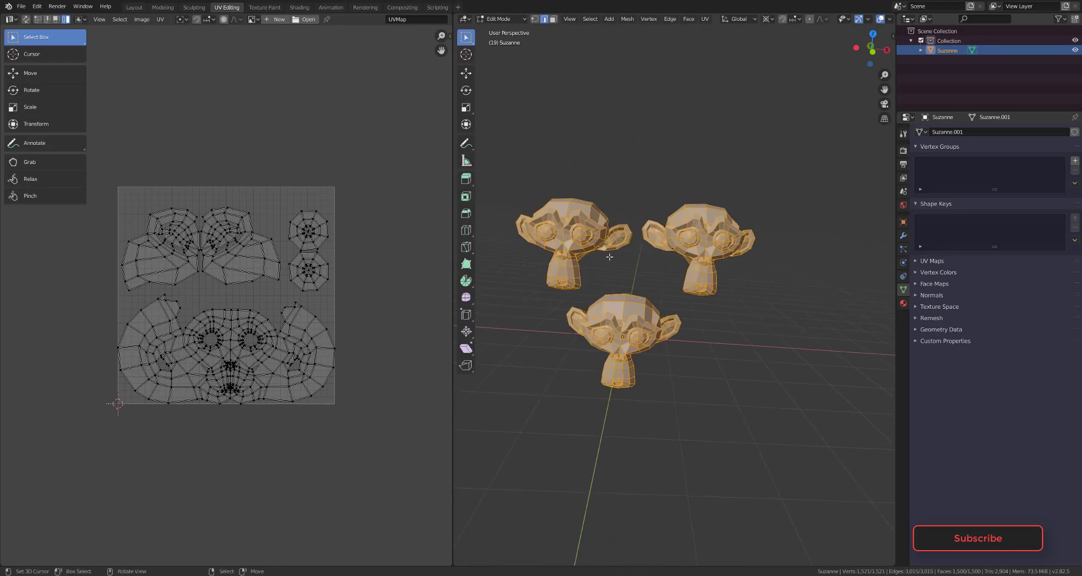
pyautogui.press('Tab')
pyautogui.press('Tab')
# Step: Select the whole upper-left monkey including its eyes, and try moving its UVs to examine the overlapping layout
pyautogui.hotkey('alt', 'a')
pyautogui.click(580, 240)
pyautogui.hotkey('ctrl', 'l')
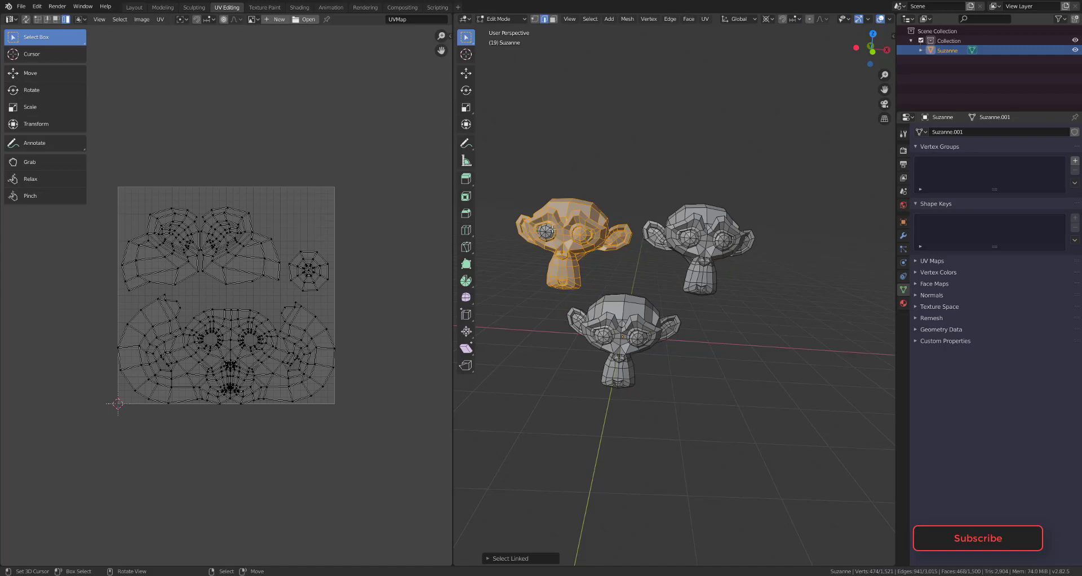
pyautogui.press('l')
pyautogui.press('Tab')
pyautogui.press('Tab')
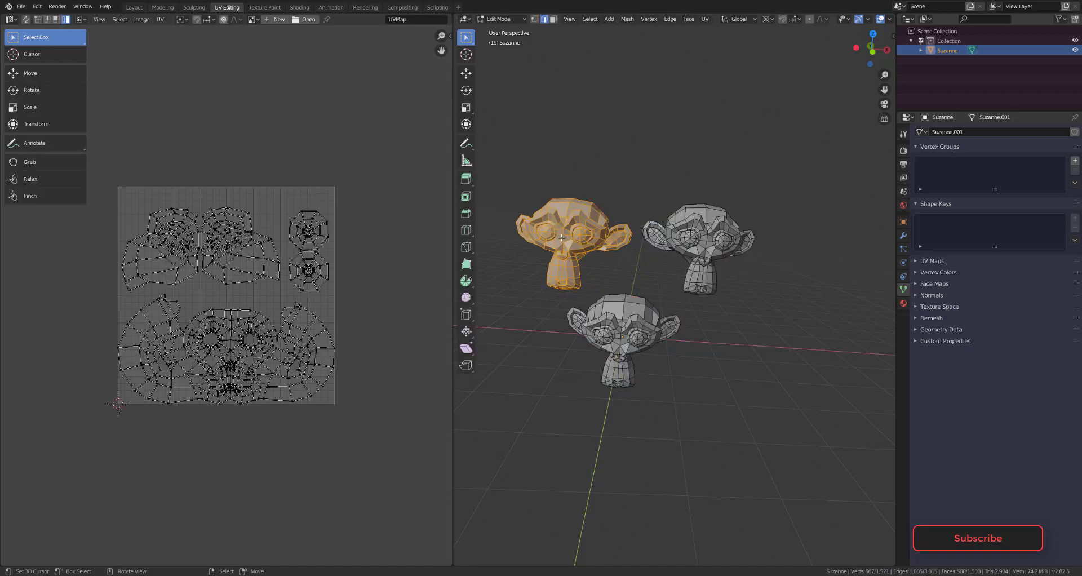
pyautogui.press('a')
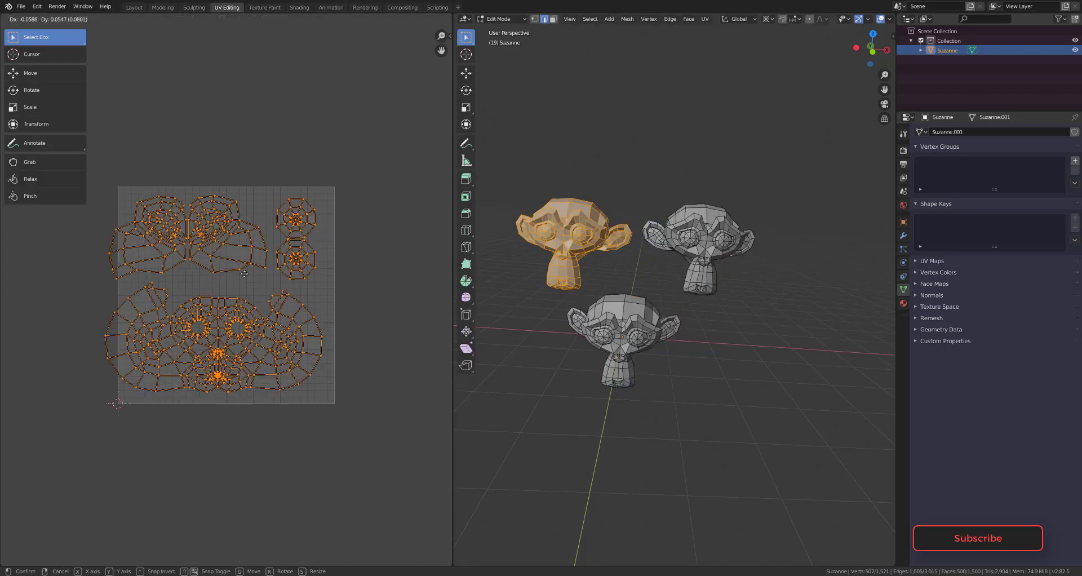
pyautogui.hotkey('alt', 'a')
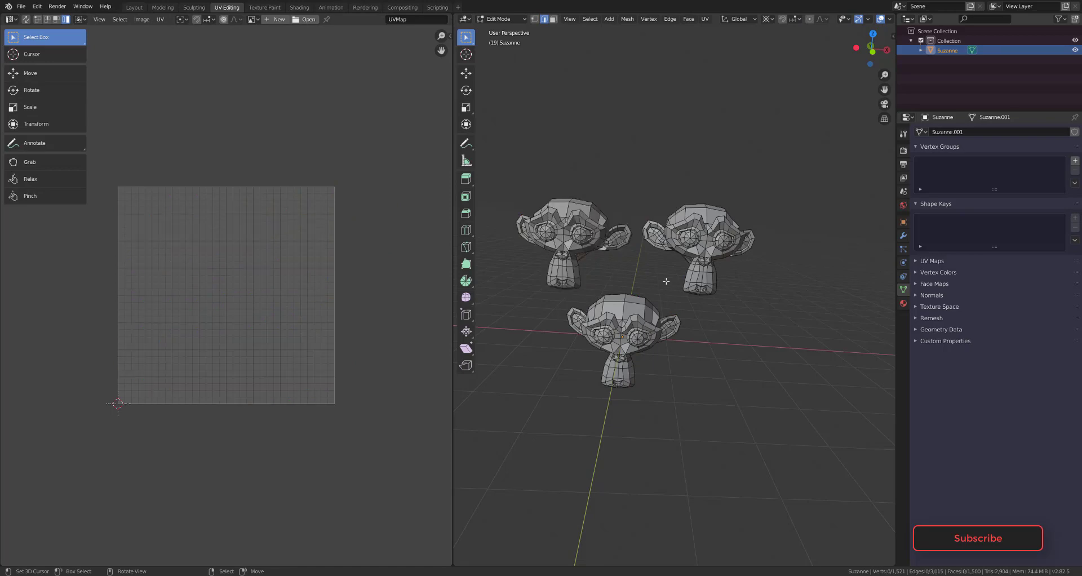
# Step: Select all the geometry, return to Object Mode, and create a new material for the monkeys in the Shading workspace
pyautogui.press('a')
pyautogui.press('Tab')
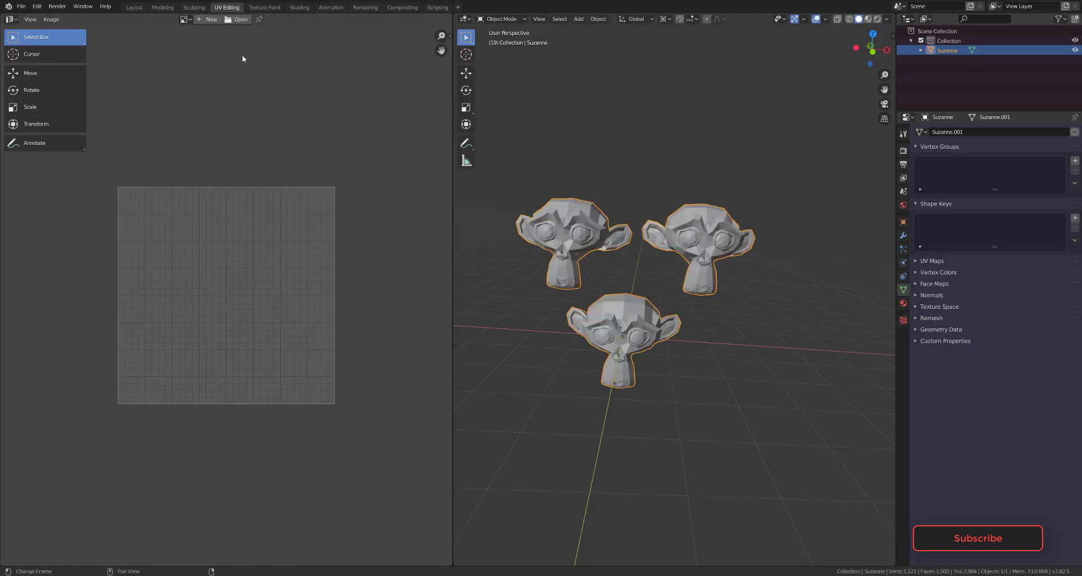
pyautogui.click(299, 7)
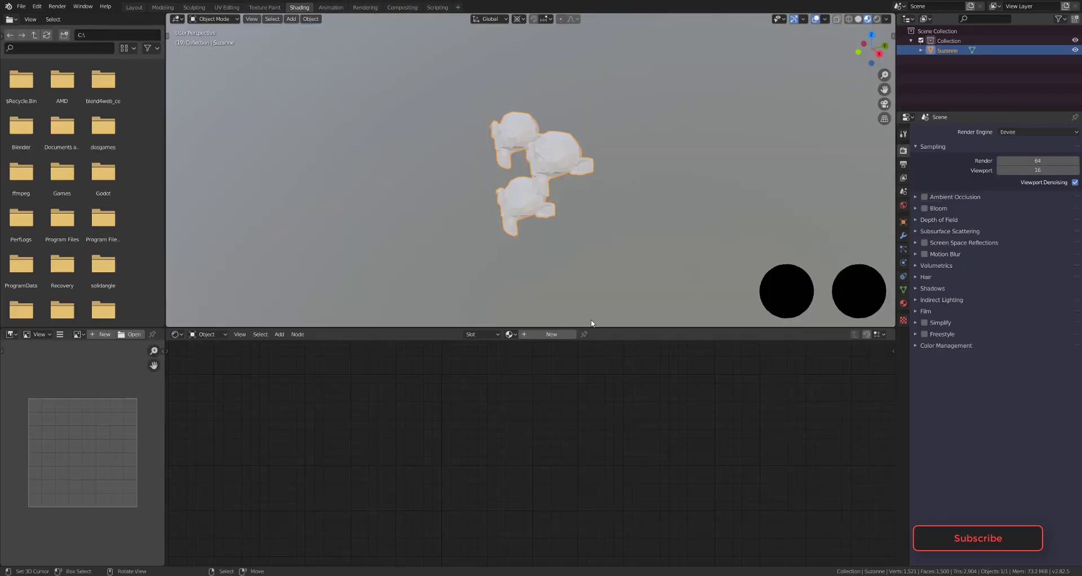
pyautogui.moveTo(369, 416); pyautogui.dragTo(410, 473, button='middle')
pyautogui.click(509, 400)
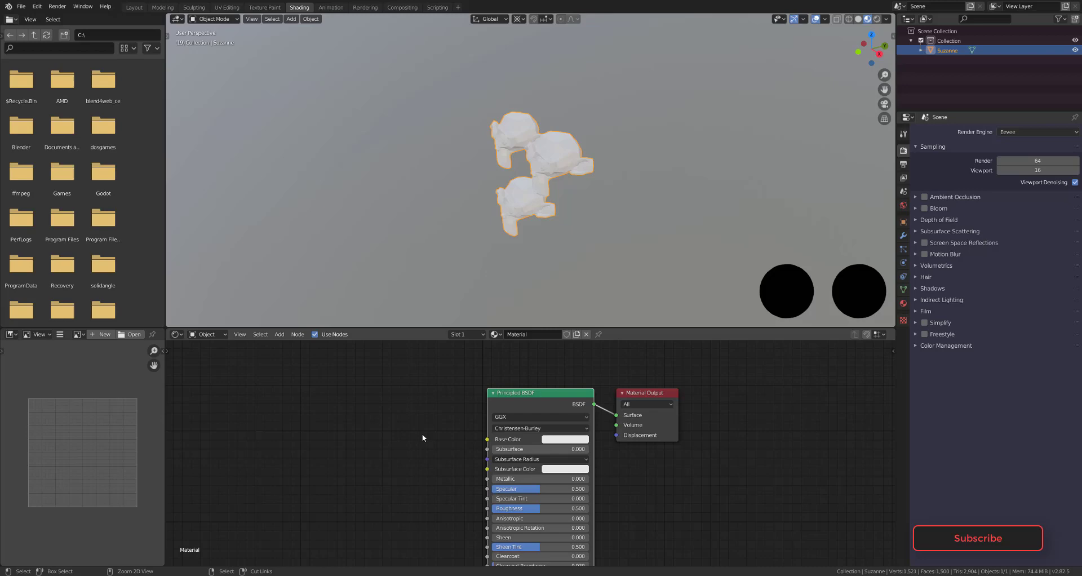
# Step: Add Texture Coordinate, Mapping and Image Texture nodes feeding the Principled BSDF's Base Color, and arrange them in a row
pyautogui.hotkey('ctrl', 'shift', 't')
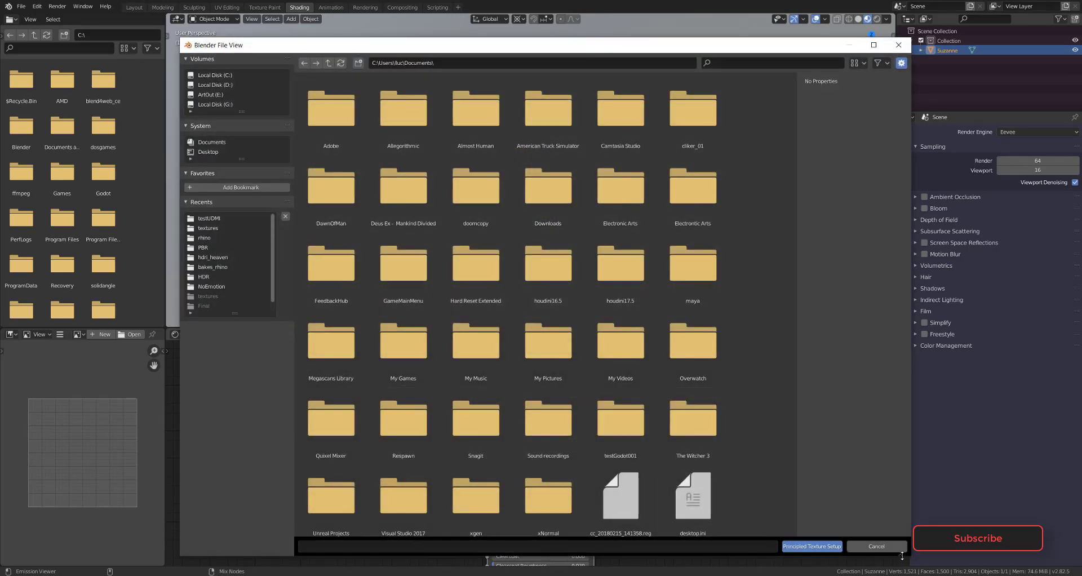
pyautogui.click(876, 547)
pyautogui.moveTo(379, 454); pyautogui.dragTo(502, 384, button='middle')
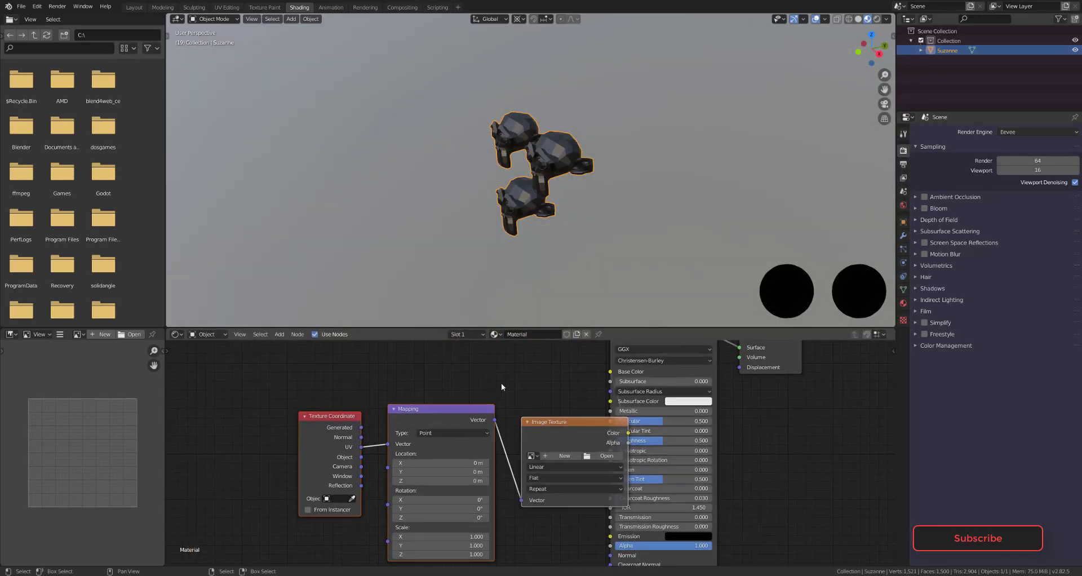
pyautogui.press('g')
pyautogui.click(411, 332)
pyautogui.click(481, 501)
pyautogui.moveTo(481, 501); pyautogui.dragTo(518, 545, button='middle')
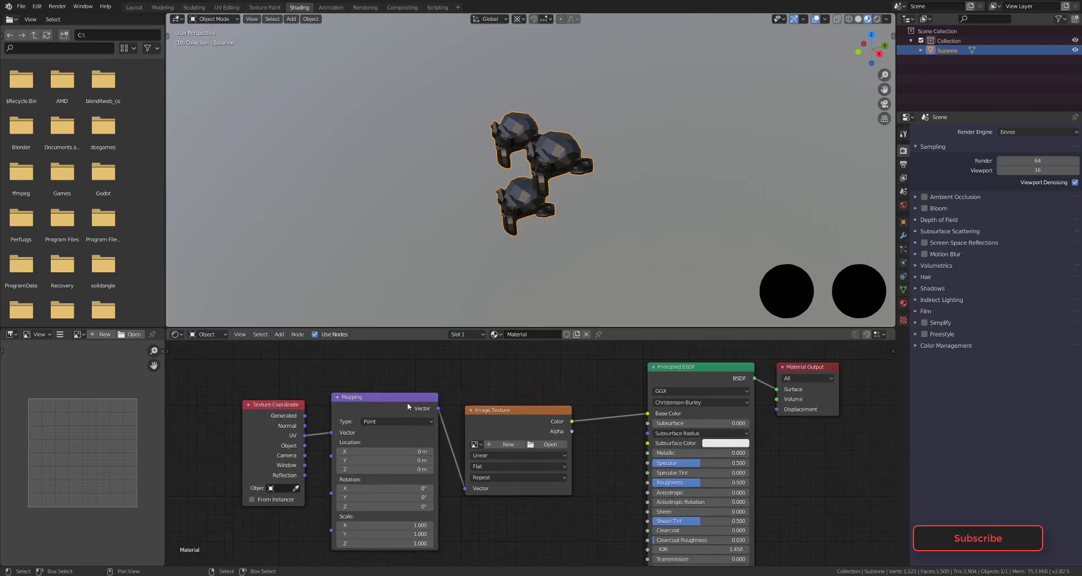
pyautogui.moveTo(541, 417); pyautogui.dragTo(566, 382)
pyautogui.moveTo(396, 397); pyautogui.dragTo(408, 369)
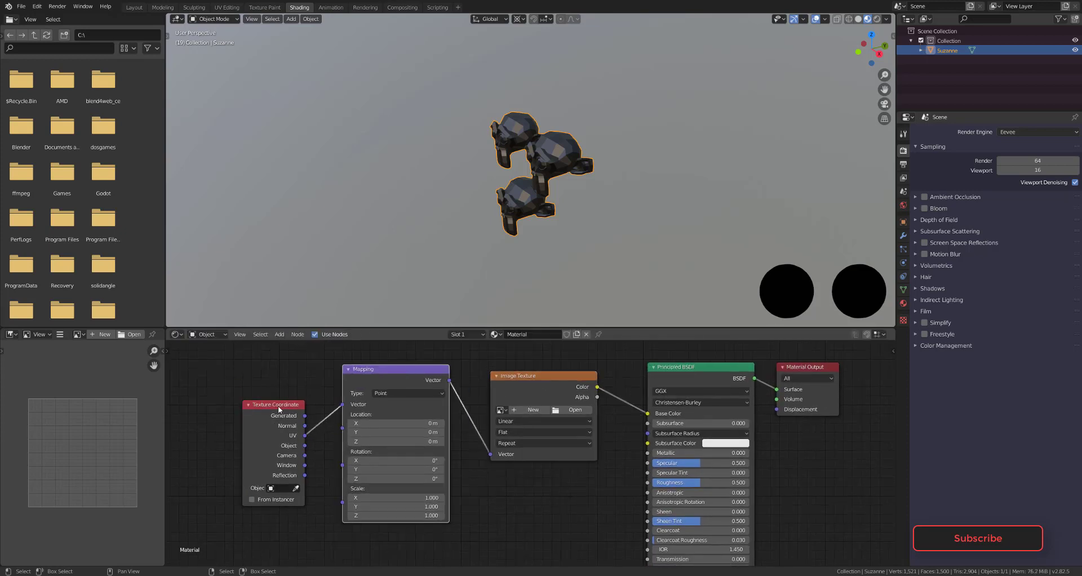
pyautogui.moveTo(278, 405); pyautogui.dragTo(276, 380)
# Step: Create a new image named 1001 in the Image Texture node and set its source to Tiled
pyautogui.click(516, 411)
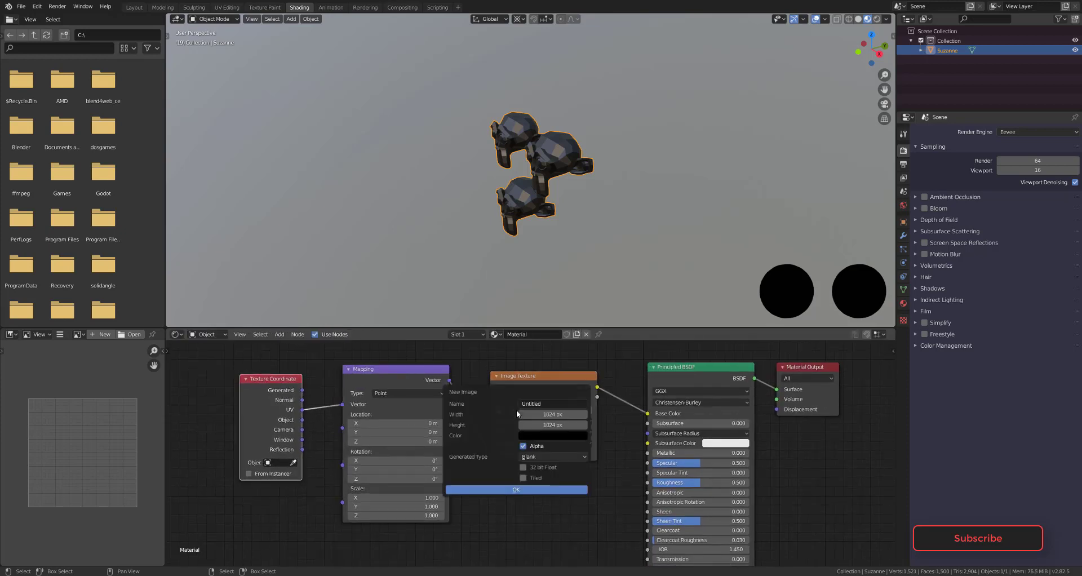
pyautogui.click(556, 403)
pyautogui.write('1001')
pyautogui.click(523, 490)
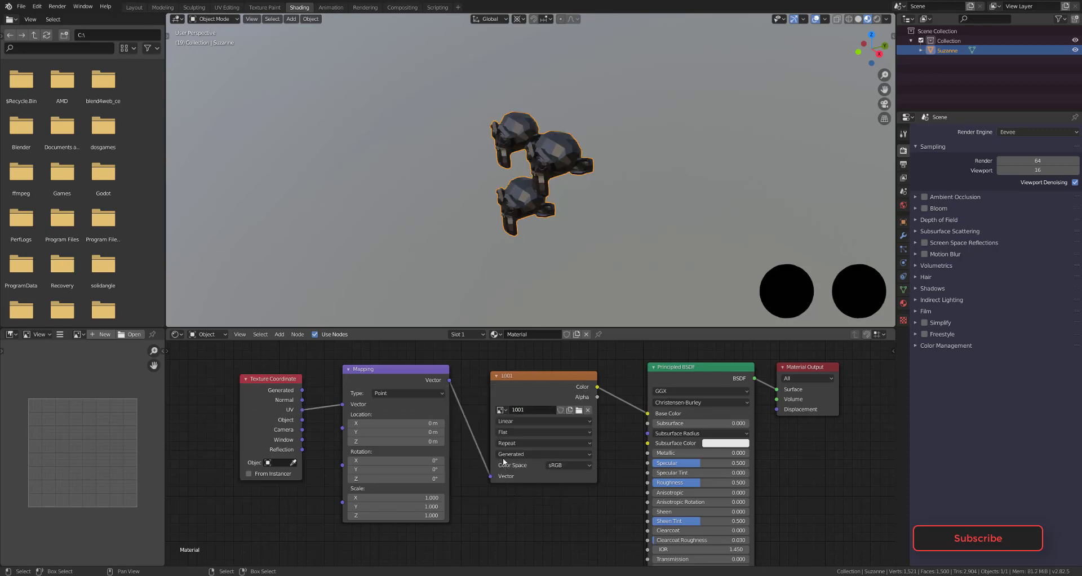
pyautogui.click(533, 454)
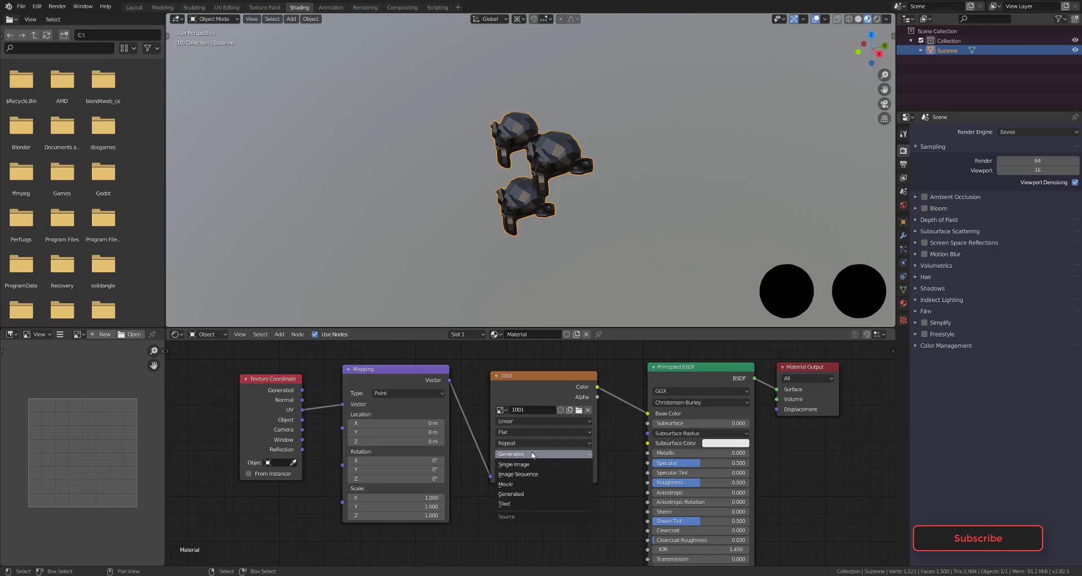
pyautogui.click(503, 505)
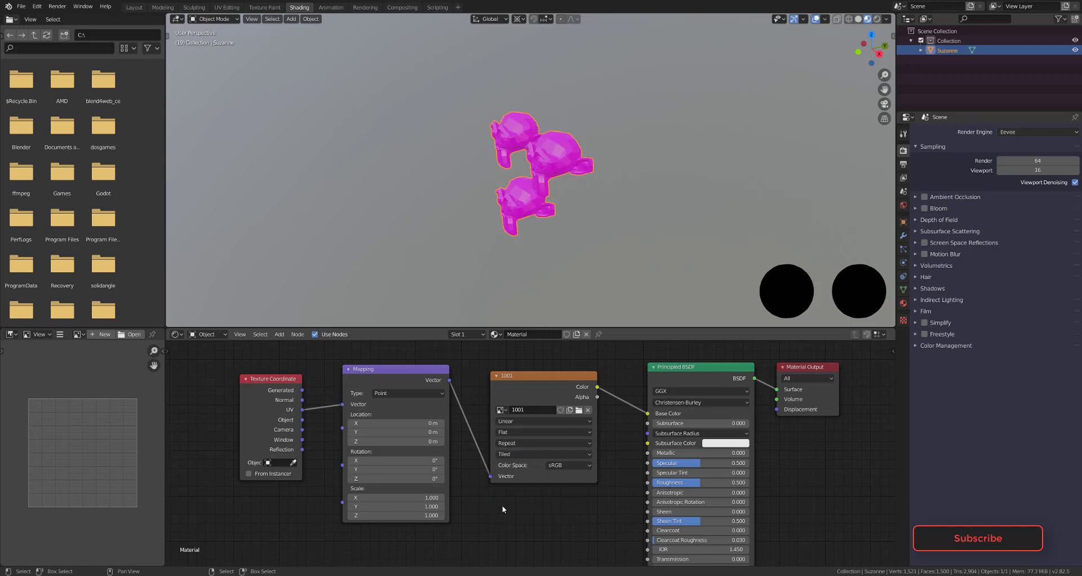
# Step: Check the 1001 image in the Texture Paint workspace and show its image and UDIM tile settings in the UV Editing workspace
pyautogui.click(263, 7)
pyautogui.scroll(2, 281, 292)
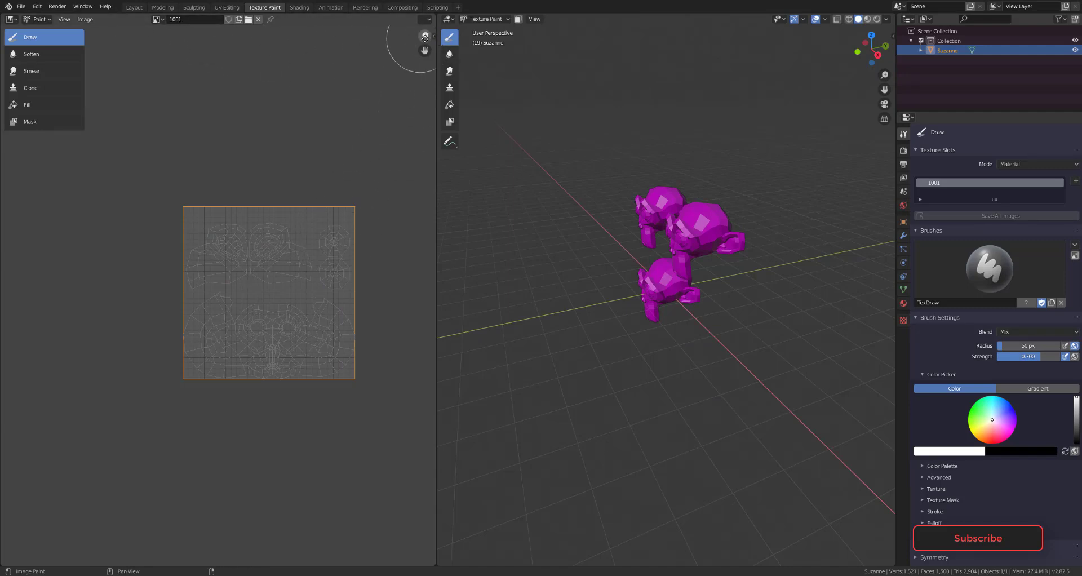
pyautogui.click(434, 35)
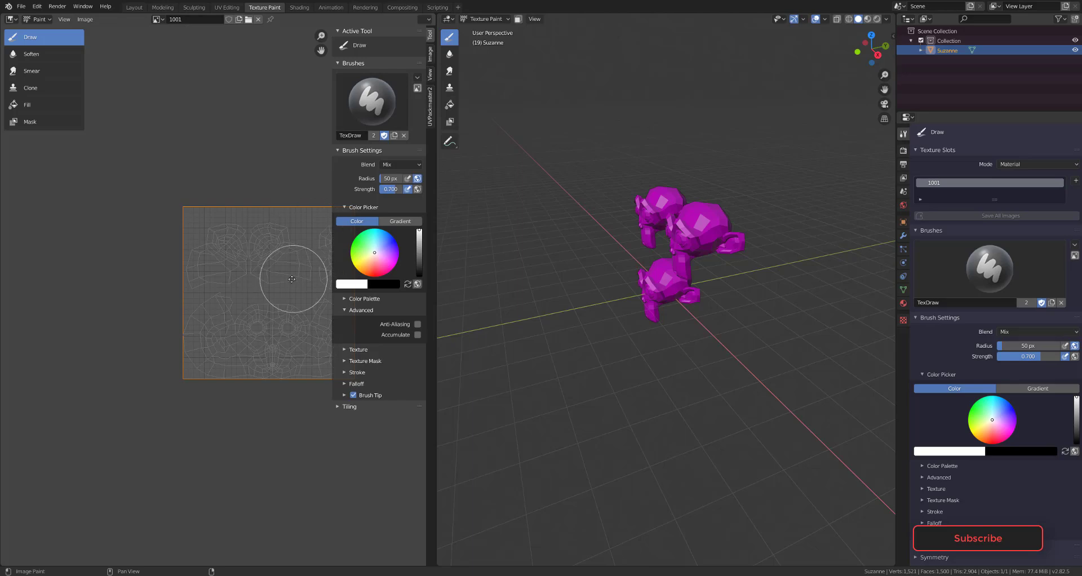
pyautogui.moveTo(289, 271); pyautogui.dragTo(227, 269, button='middle')
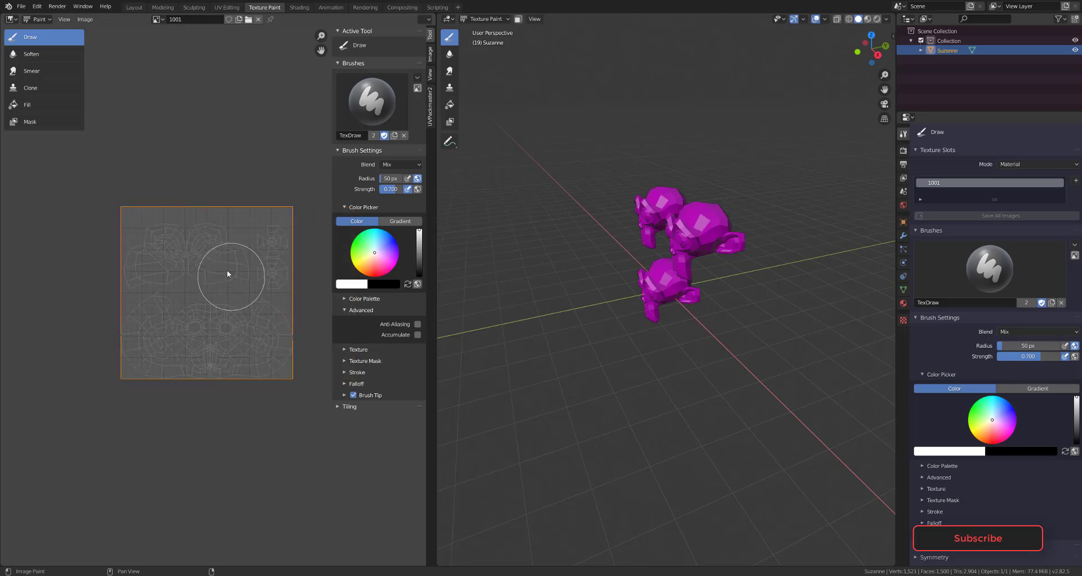
pyautogui.click(227, 7)
pyautogui.click(451, 36)
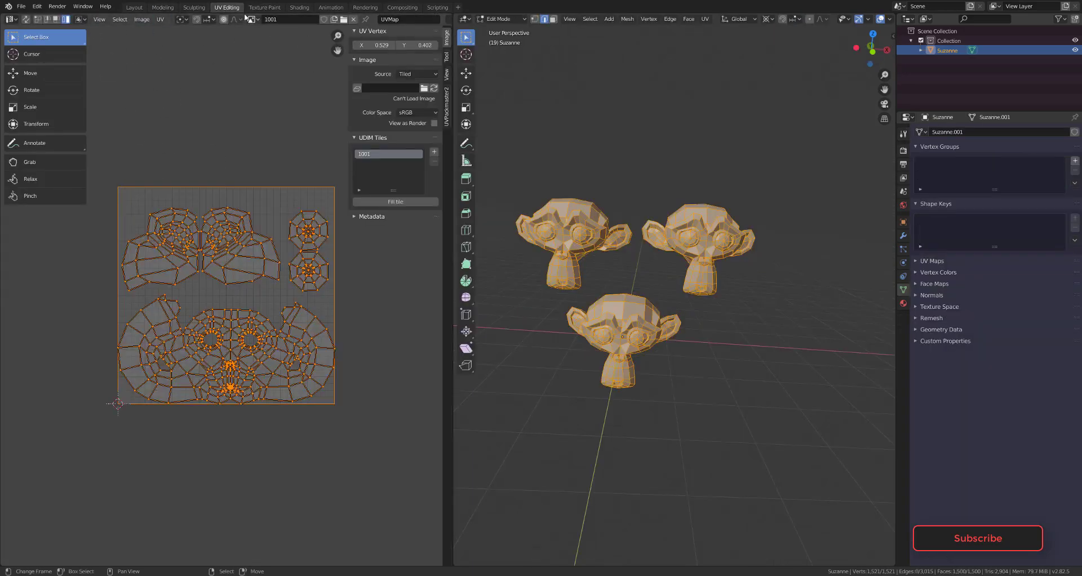
# Step: Fill UDIM tile 1001 with a blank black 1024 x 1024 px image with alpha
pyautogui.click(390, 202)
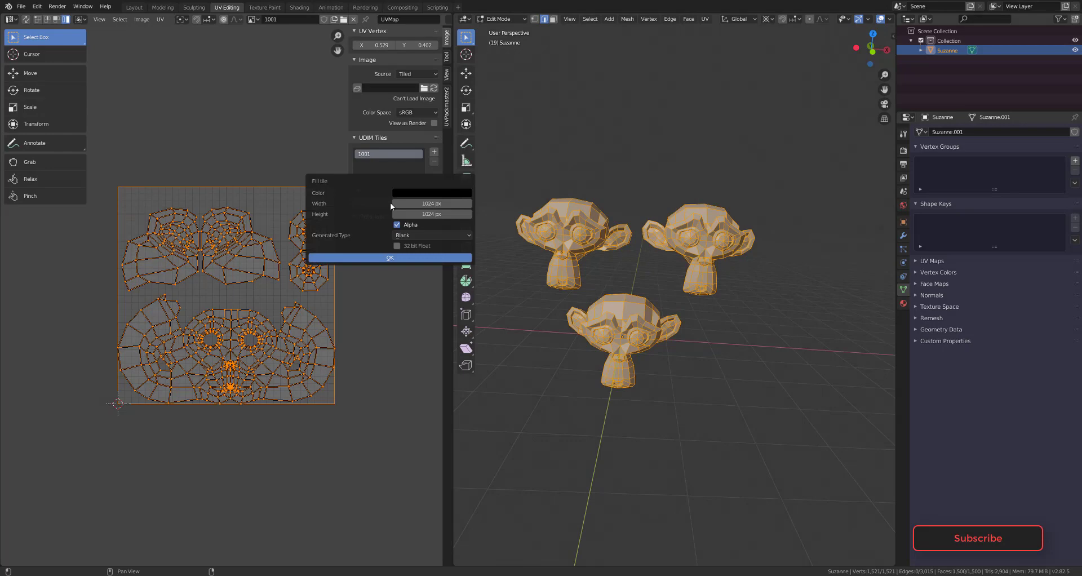
pyautogui.click(394, 258)
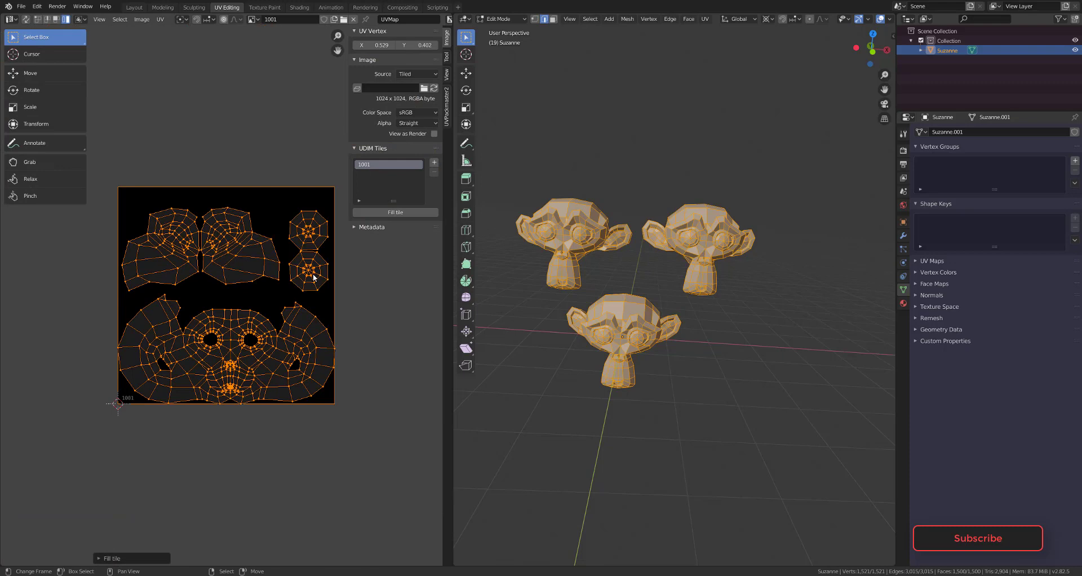
# Step: Show the splash screen to check the Blender version and build date, and dismiss it
pyautogui.click(8, 6)
pyautogui.click(55, 22)
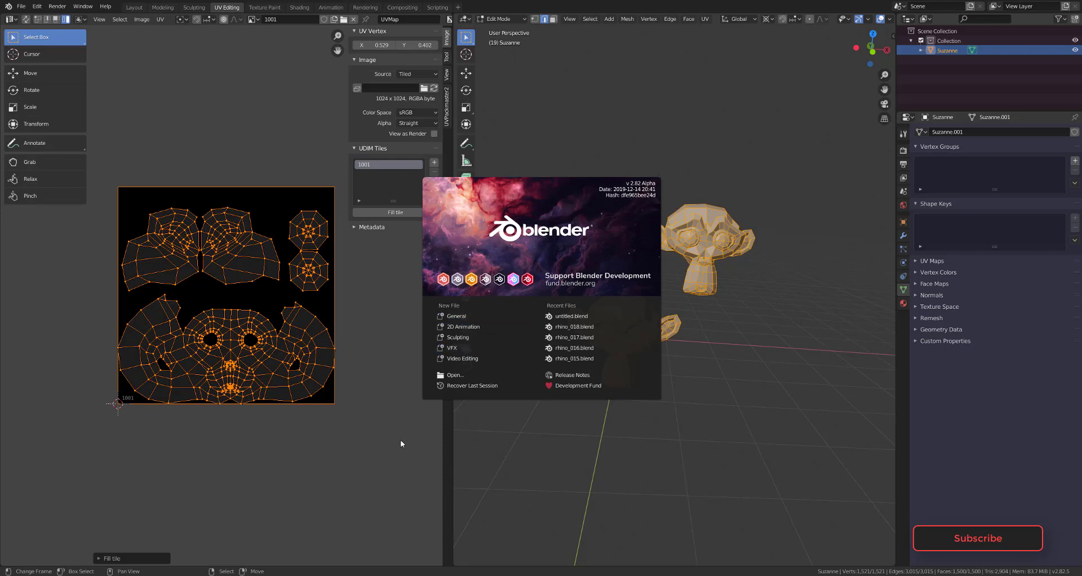
pyautogui.click(272, 285)
# Step: Save the tiled image as the PNG file 1001.1001.png
pyautogui.moveTo(284, 307); pyautogui.dragTo(239, 317, button='middle')
pyautogui.moveTo(329, 262); pyautogui.dragTo(316, 292, button='middle')
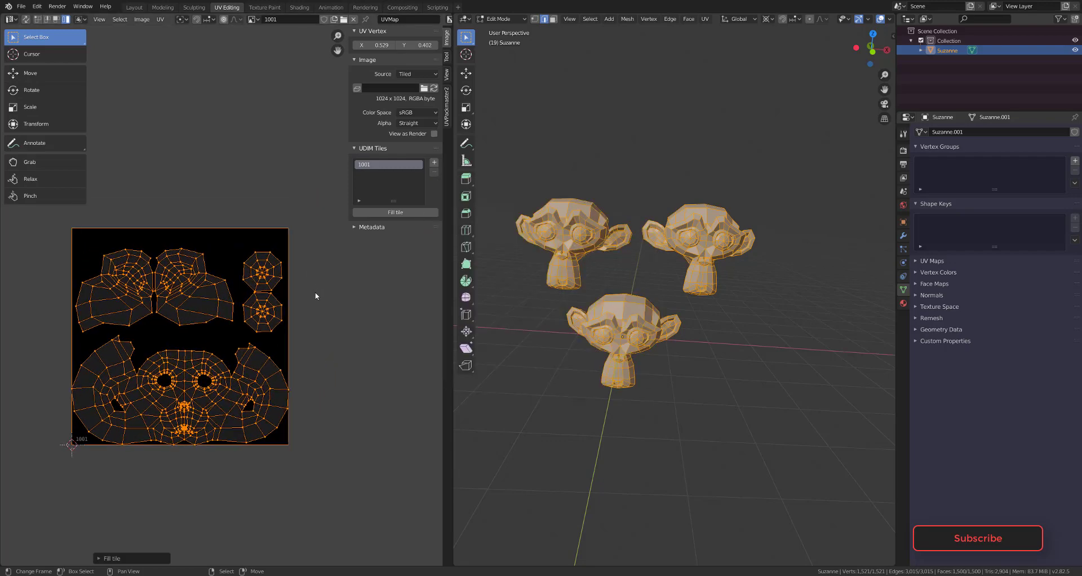
pyautogui.scroll(-3, 299, 298)
pyautogui.scroll(2, 280, 298)
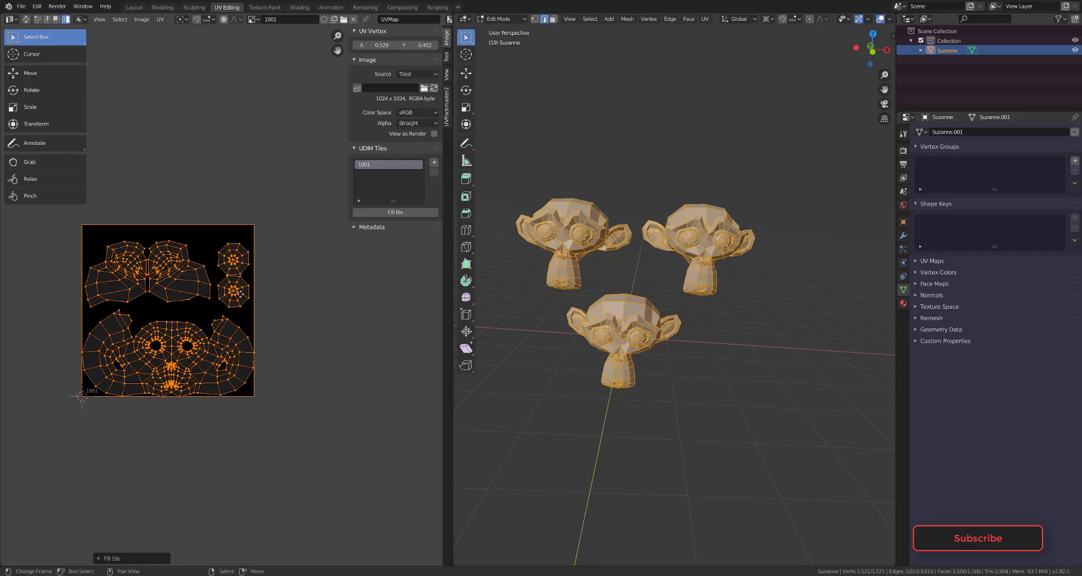
pyautogui.moveTo(239, 293); pyautogui.dragTo(244, 289, button='middle')
pyautogui.moveTo(270, 242); pyautogui.dragTo(287, 246, button='middle')
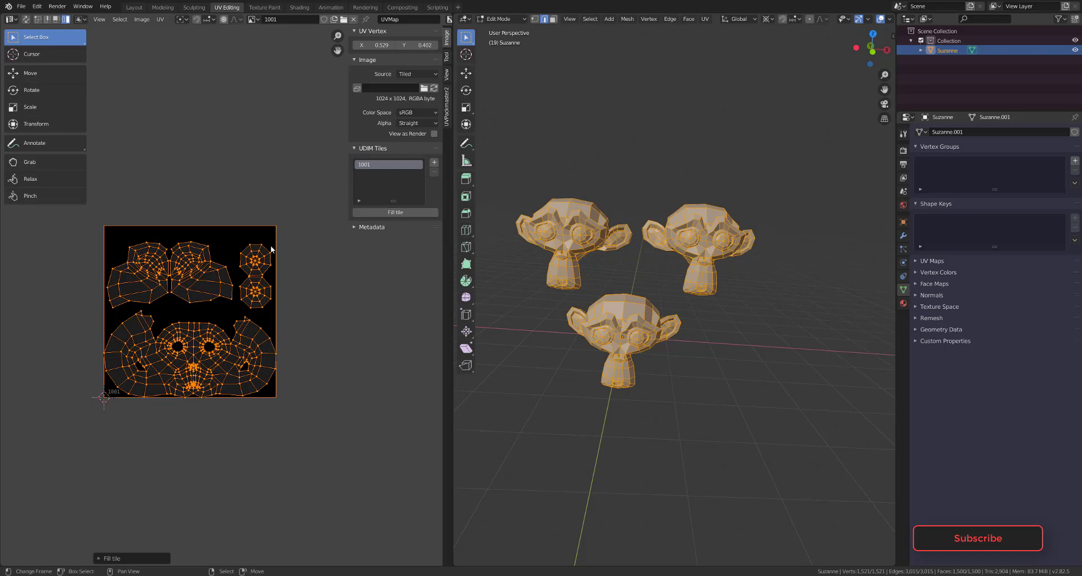
pyautogui.click(142, 20)
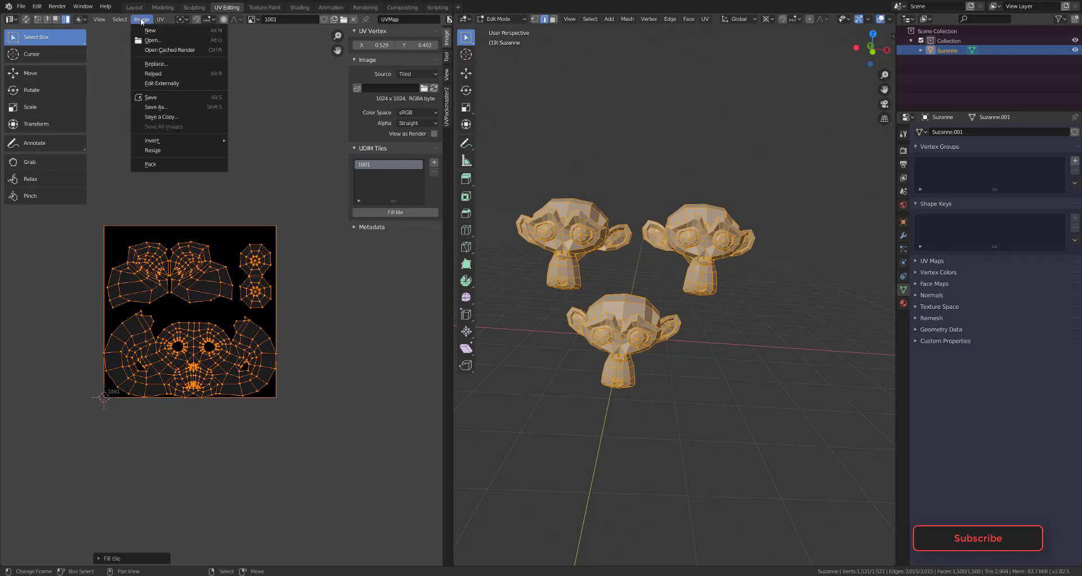
pyautogui.click(163, 107)
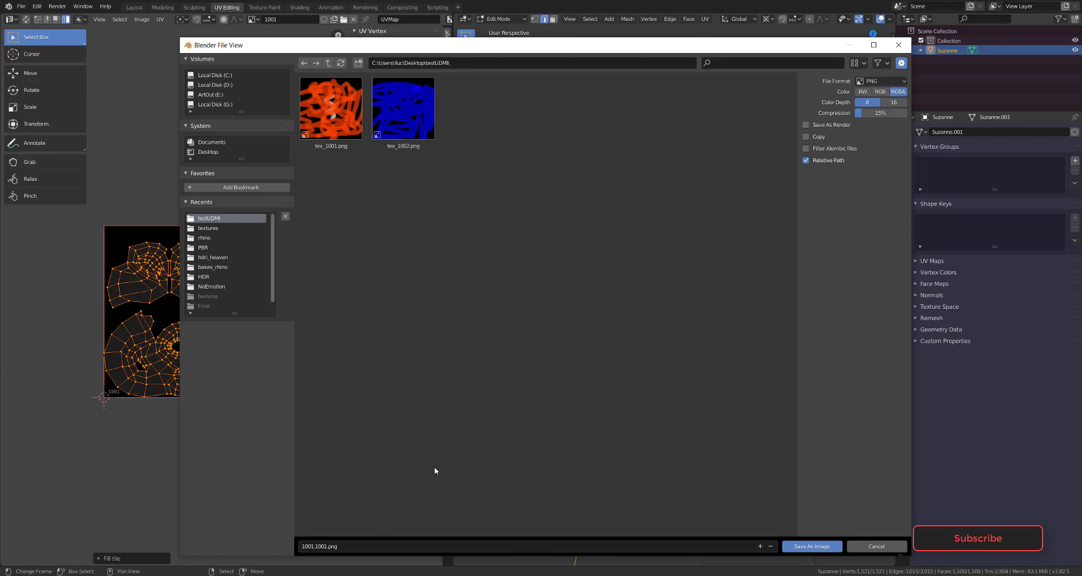
pyautogui.click(806, 547)
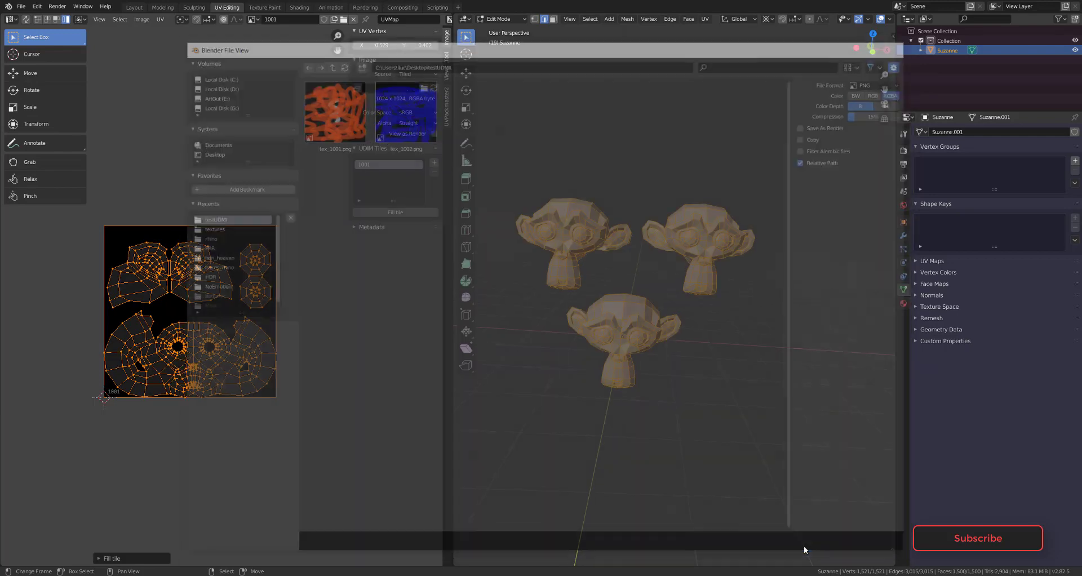
# Step: Add UDIM tile 1002 and fill it with a blank dark blue 1024 x 1024 px image
pyautogui.click(434, 162)
pyautogui.click(435, 174)
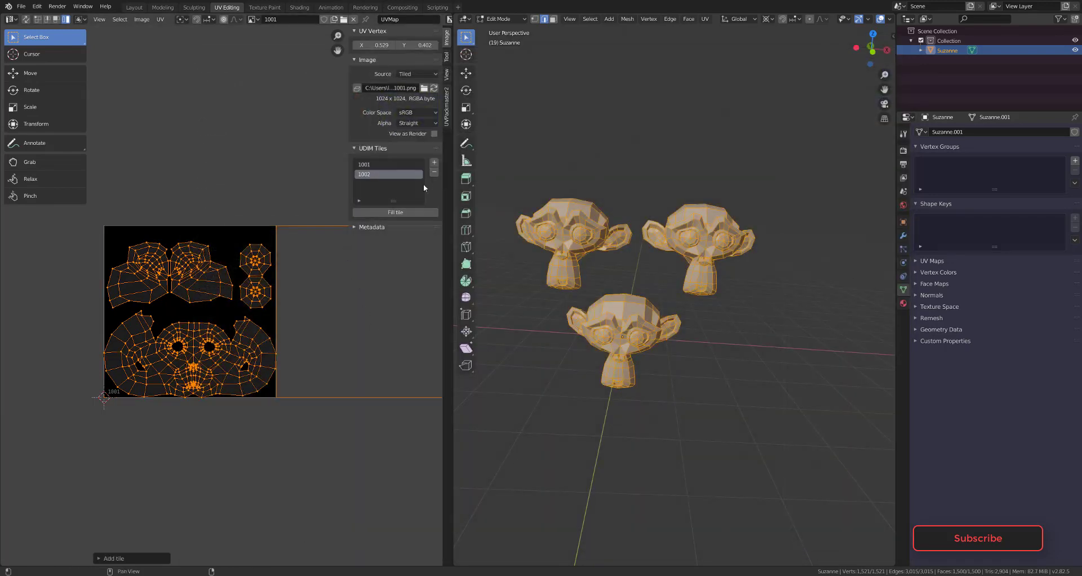
pyautogui.click(398, 212)
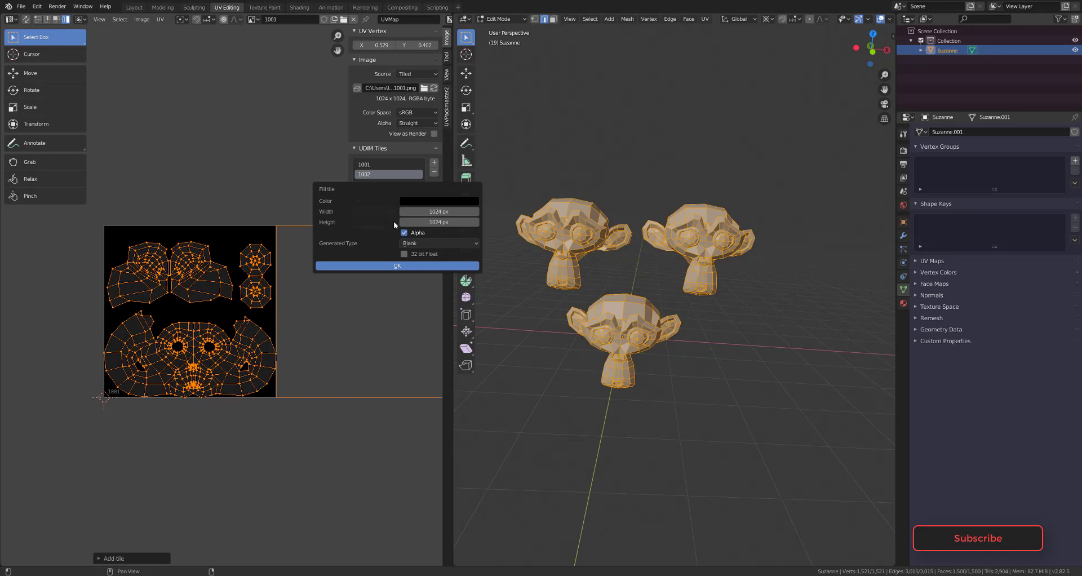
pyautogui.click(446, 201)
pyautogui.moveTo(484, 123); pyautogui.dragTo(483, 97)
pyautogui.click(467, 80)
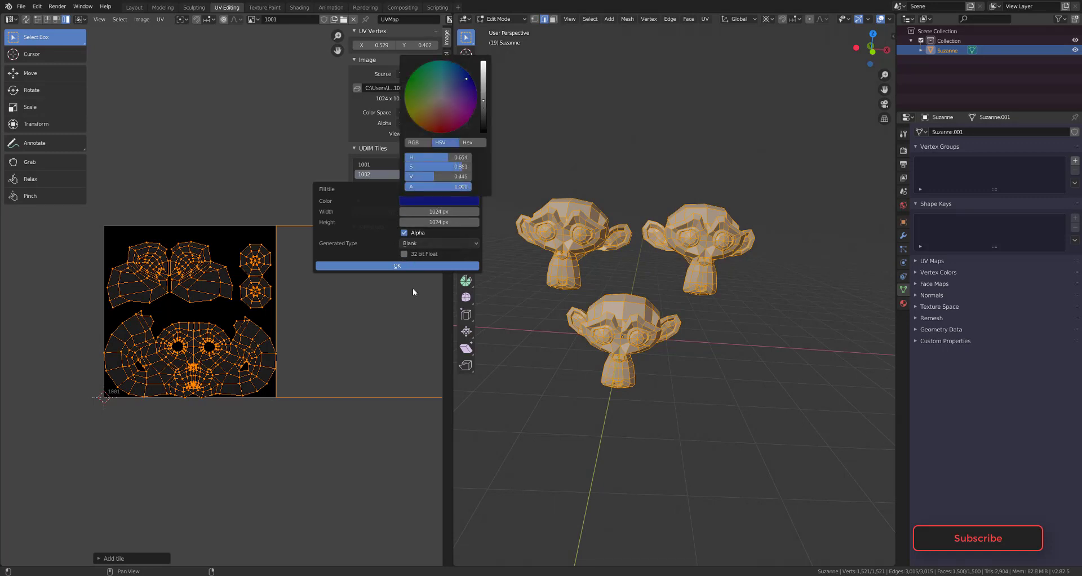
pyautogui.click(388, 268)
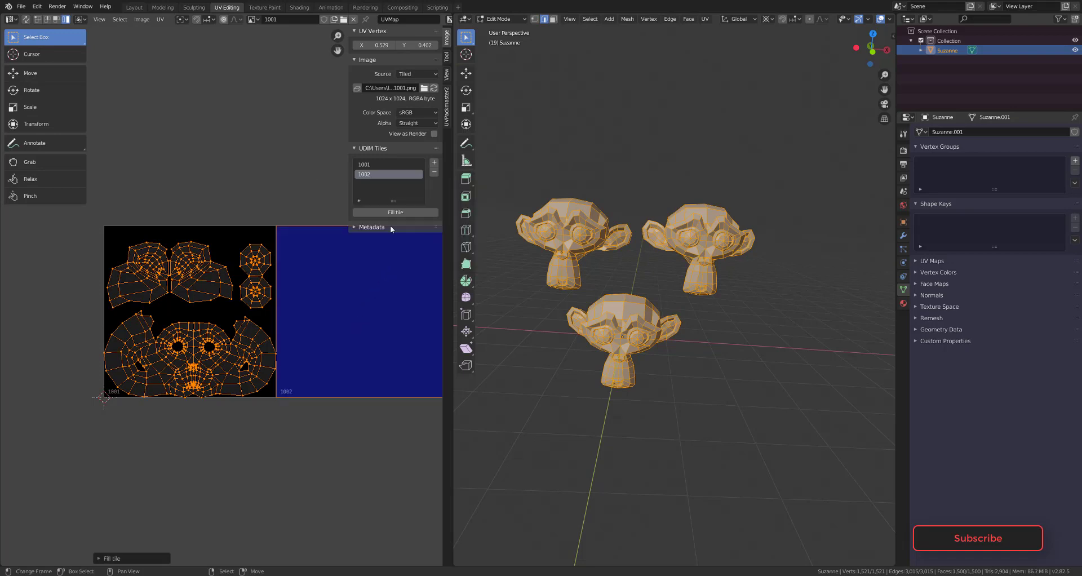
# Step: Add UDIM tile 1003 and fill it with a blank green 1024 x 1024 px image
pyautogui.click(434, 162)
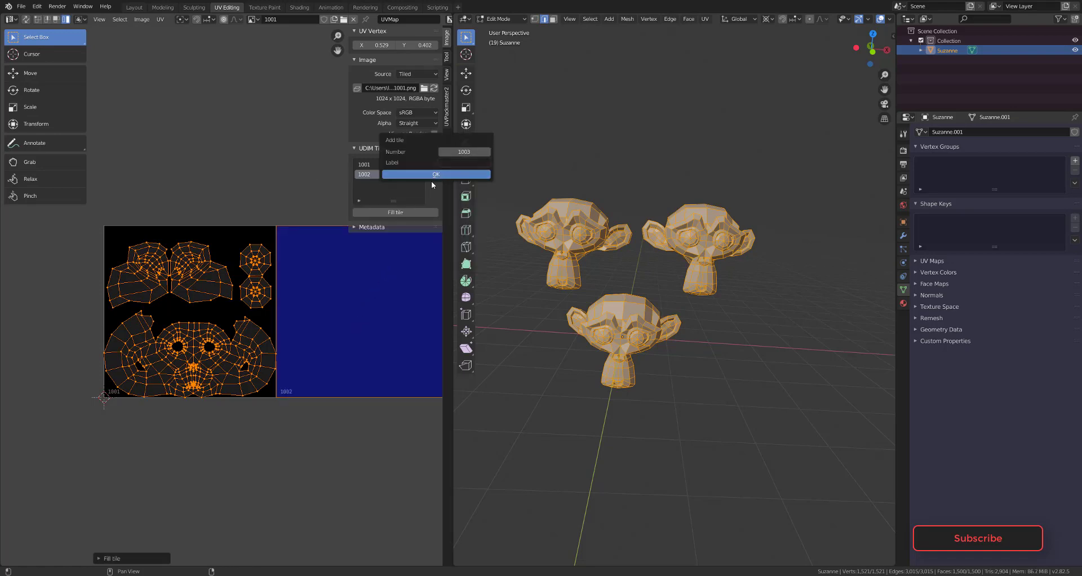
pyautogui.click(433, 175)
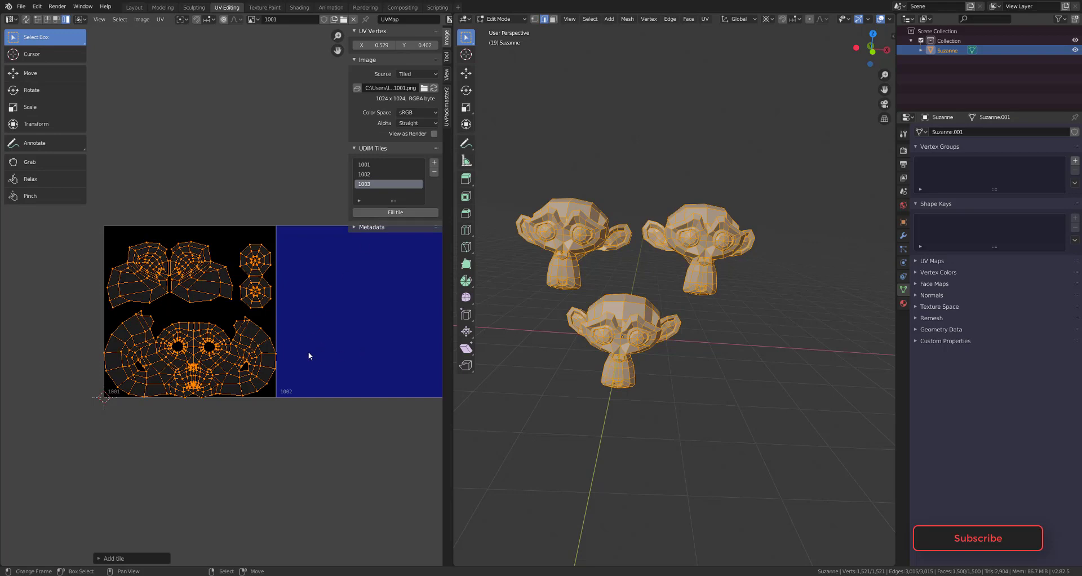
pyautogui.moveTo(309, 356); pyautogui.dragTo(270, 349, button='middle')
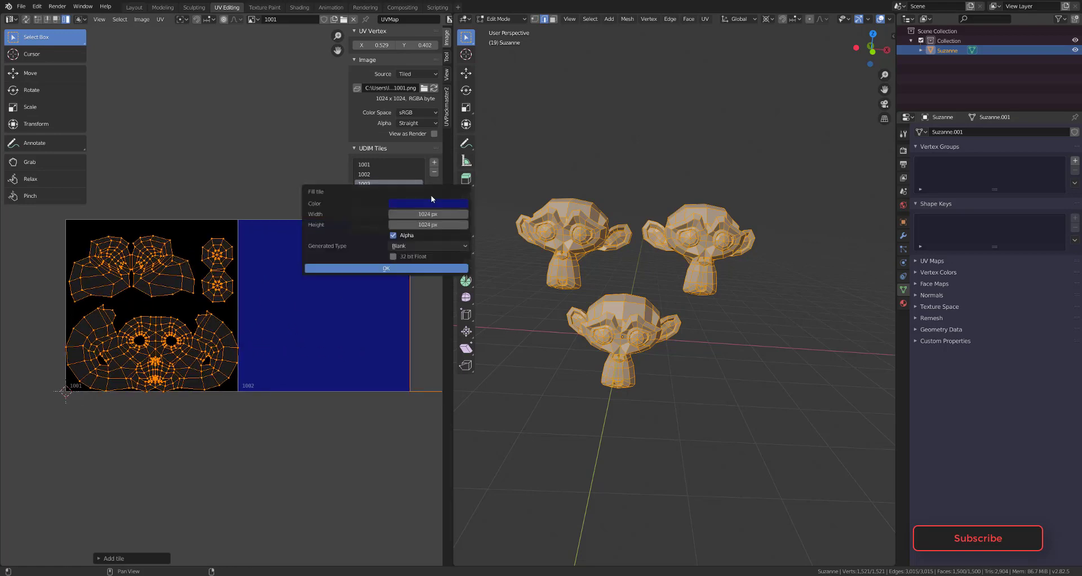
pyautogui.click(433, 207)
pyautogui.click(416, 102)
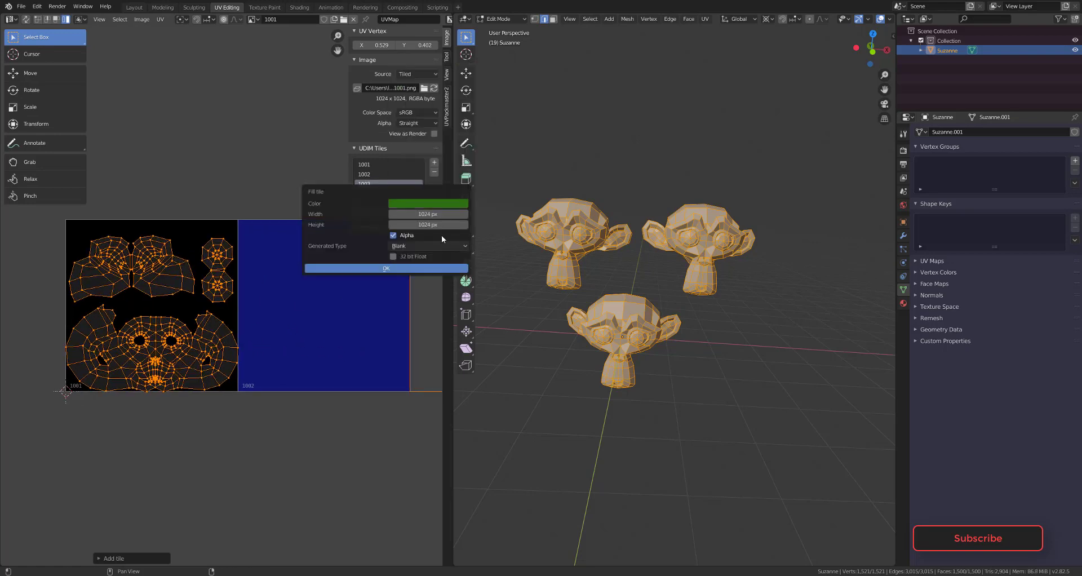
pyautogui.click(386, 269)
pyautogui.moveTo(390, 322); pyautogui.dragTo(308, 326, button='middle')
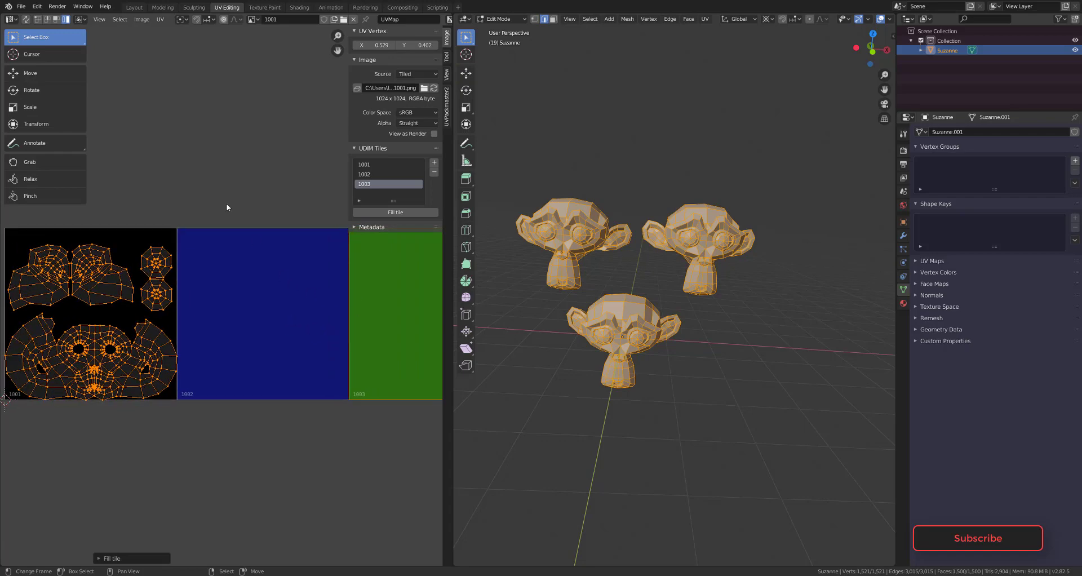
pyautogui.moveTo(330, 247); pyautogui.dragTo(298, 254, button='middle')
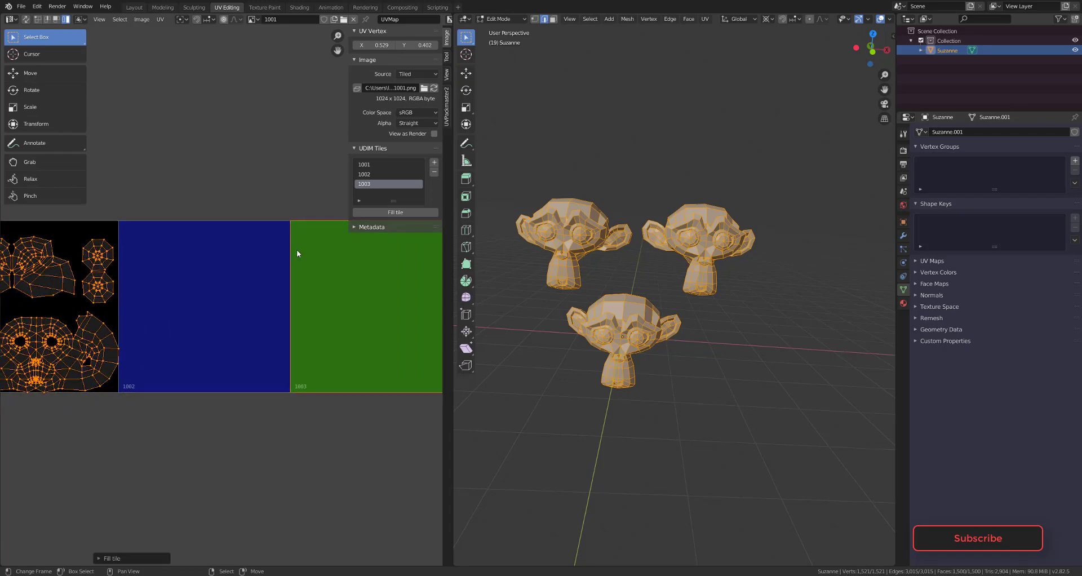
# Step: Select UDIM tile 1002 and try to save the tiled image as 1001.1002.png
pyautogui.click(382, 163)
pyautogui.click(379, 172)
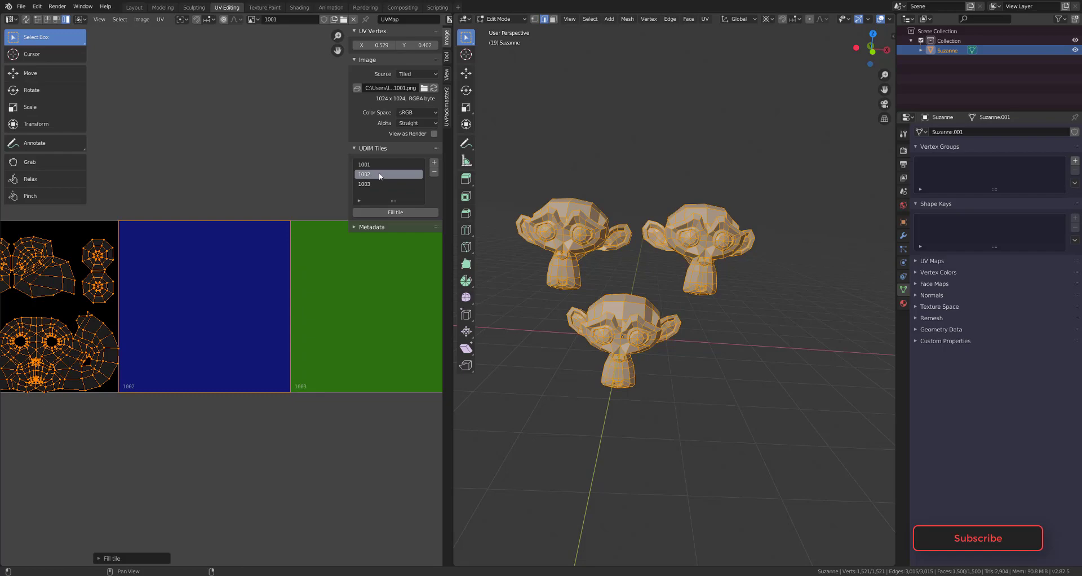
pyautogui.click(142, 19)
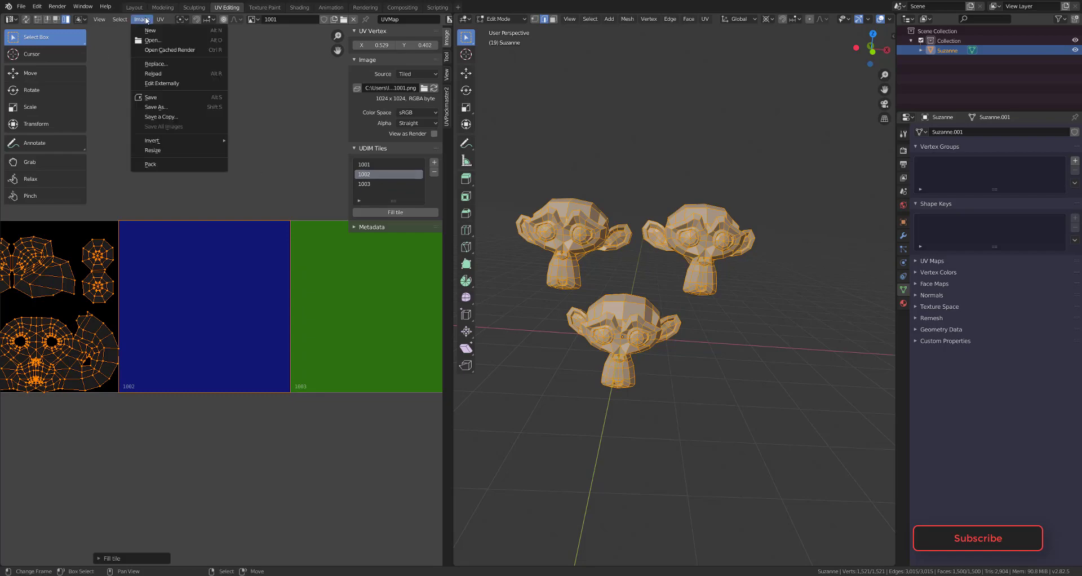
pyautogui.click(163, 107)
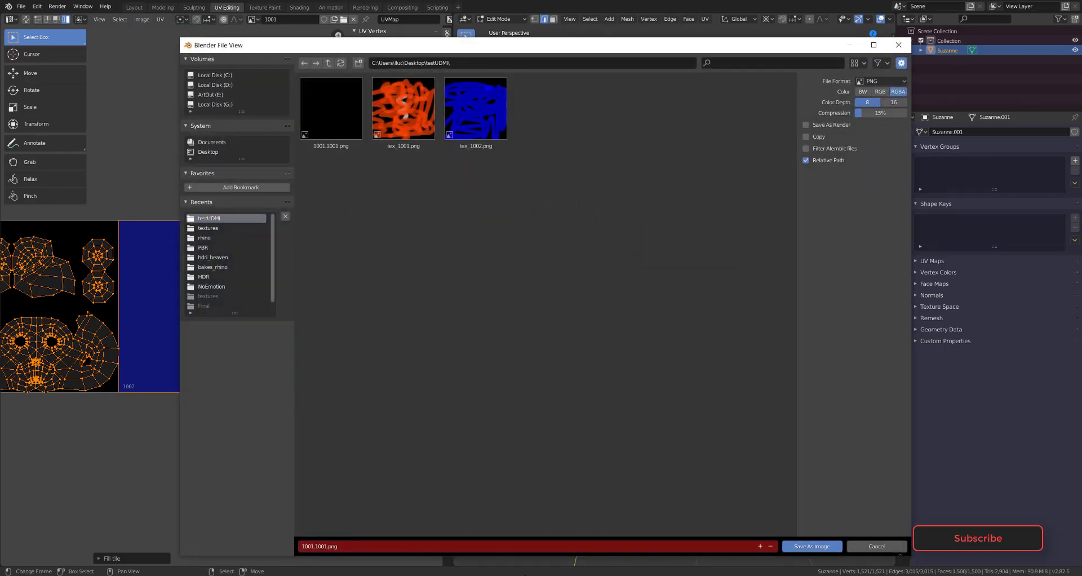
pyautogui.click(761, 546)
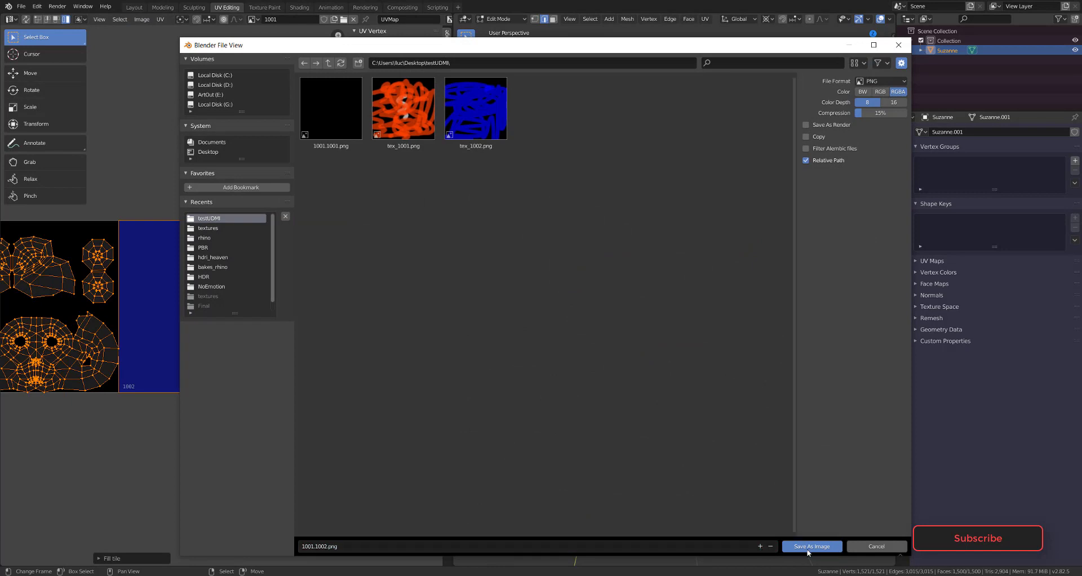
pyautogui.click(810, 547)
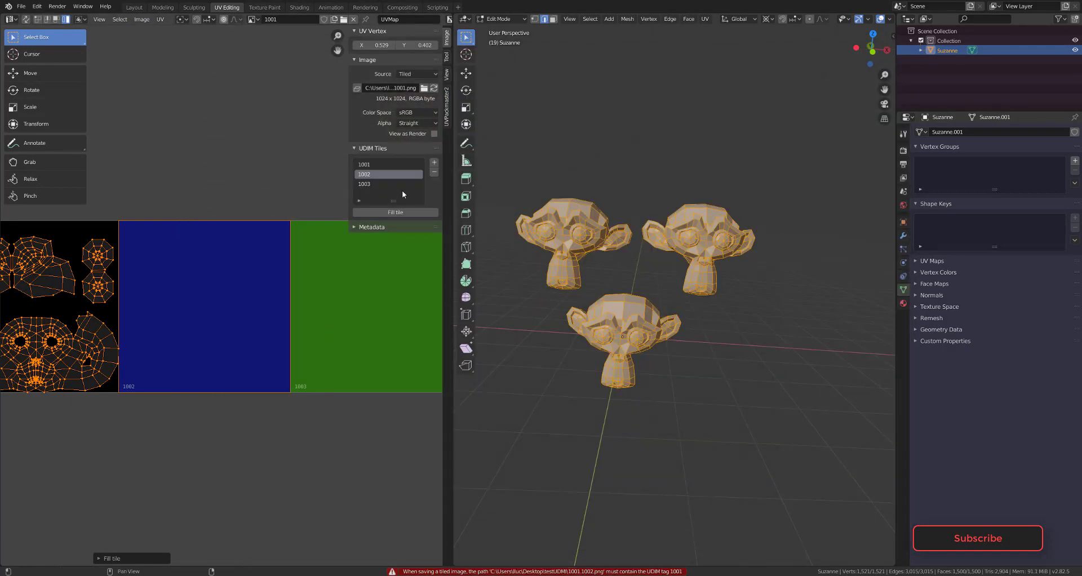
# Step: Remove UDIM tiles 1002 and 1003 from the tiled image
pyautogui.click(433, 174)
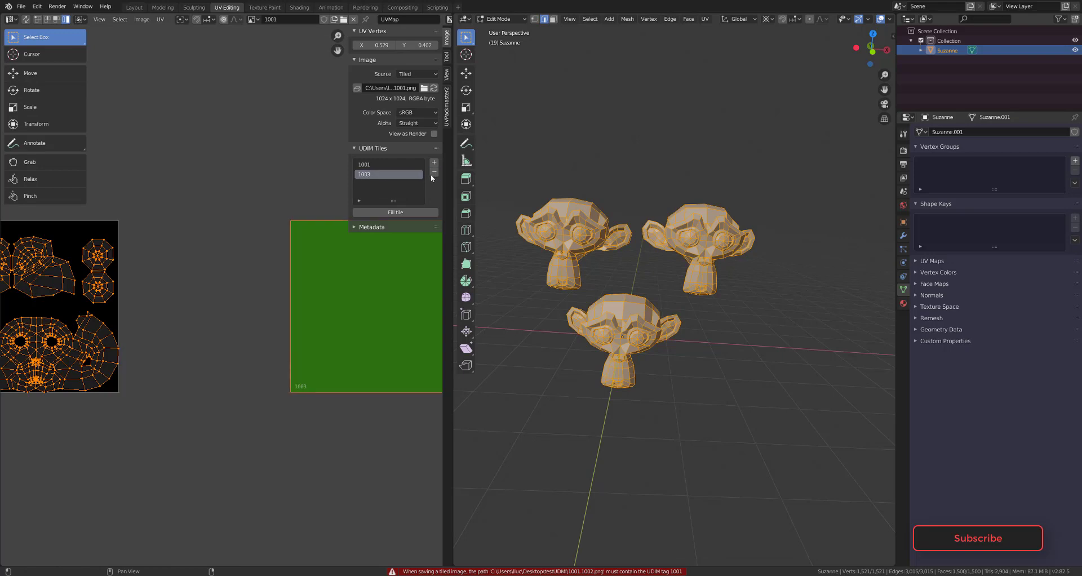
pyautogui.click(434, 173)
pyautogui.press('Home')
# Step: Add an empty UDIM tile numbered 1002 to the 1001 image
pyautogui.click(434, 163)
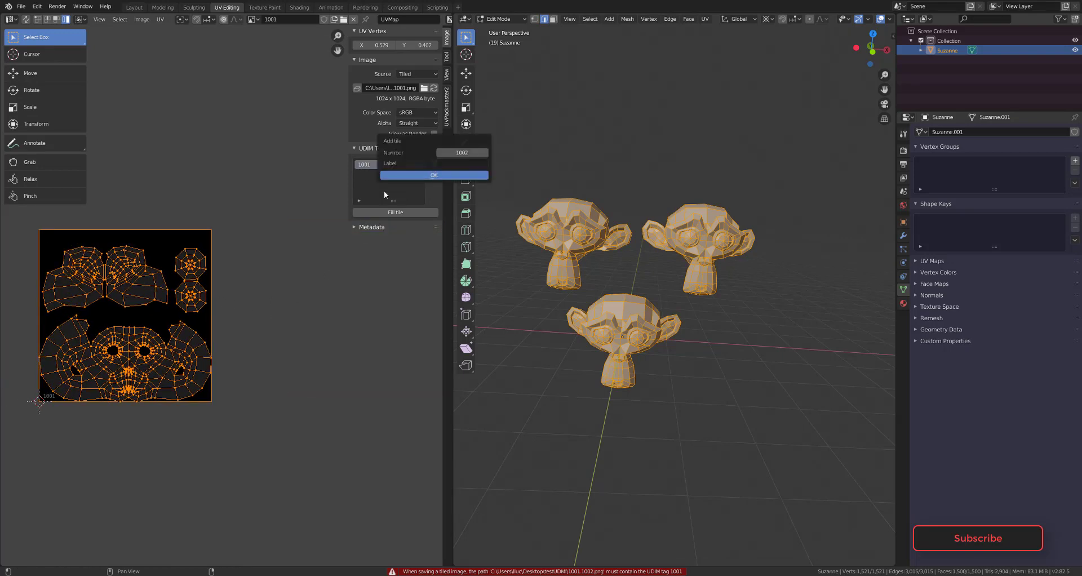
pyautogui.click(434, 176)
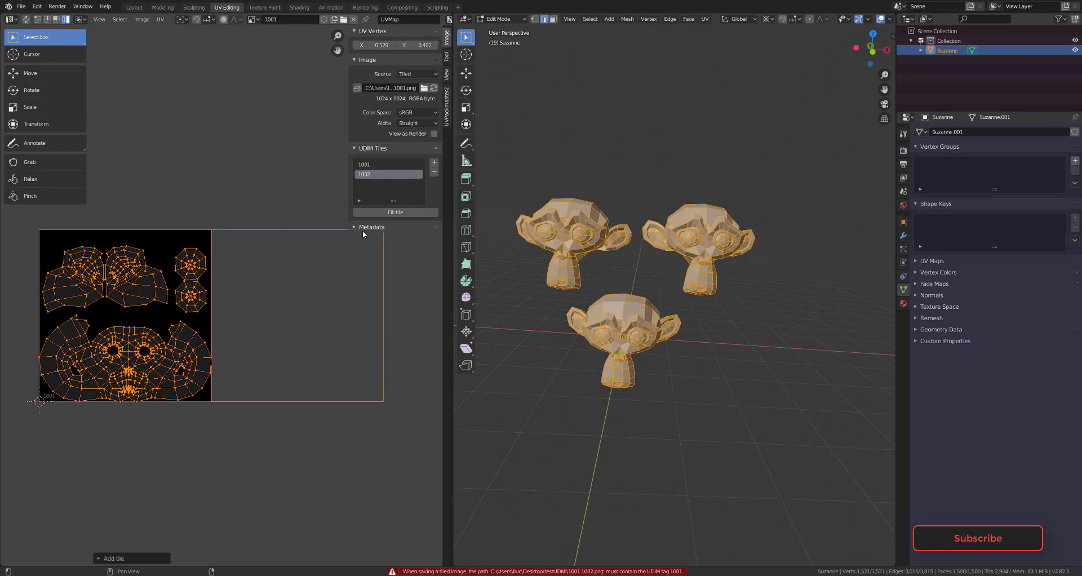
# Step: Open the existing image tex_1002.png in the UV Editor
pyautogui.click(141, 19)
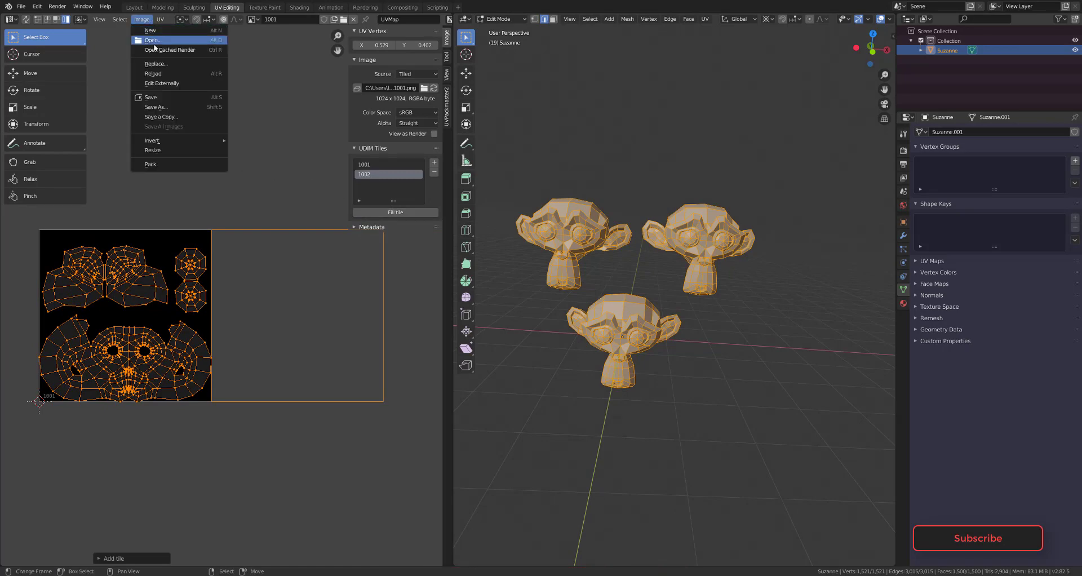
pyautogui.click(149, 46)
pyautogui.doubleClick(476, 108)
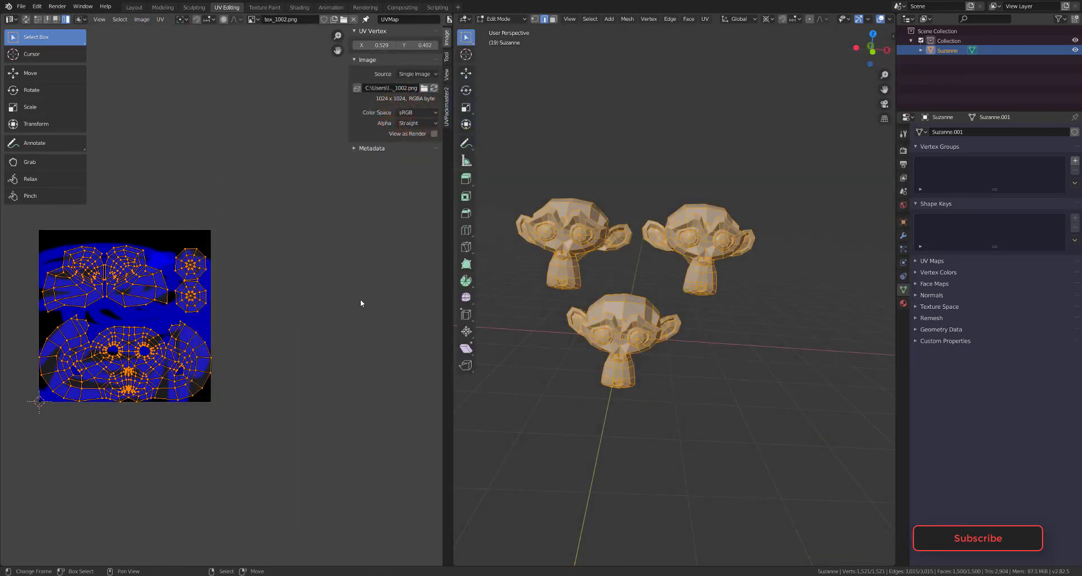
pyautogui.press('Home')
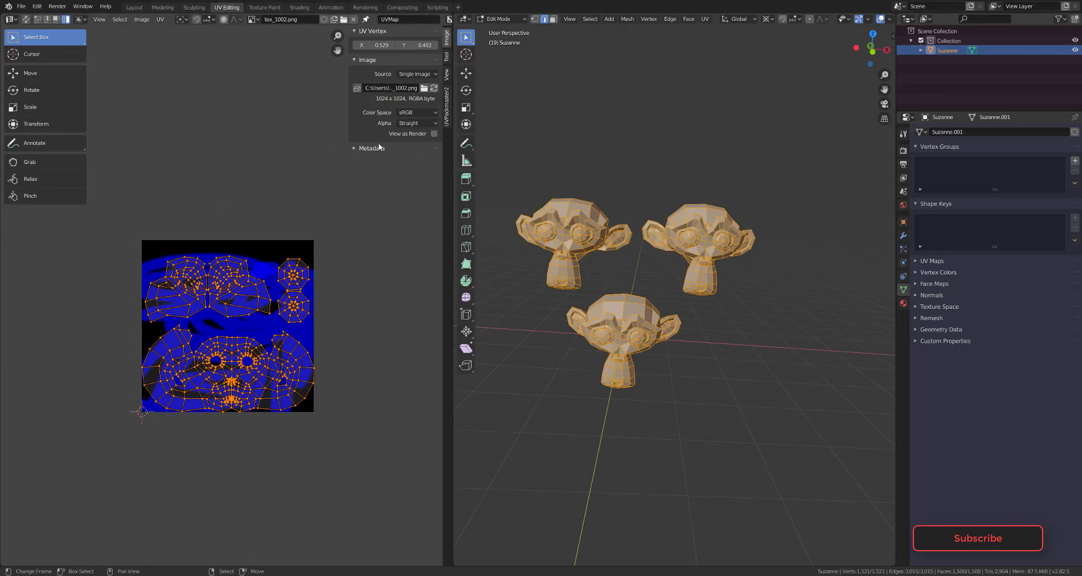
# Step: Select all the monkey geometry, return to Object Mode, and display the tiled 1001 image again
pyautogui.moveTo(549, 290); pyautogui.dragTo(586, 307, button='middle')
pyautogui.hotkey('alt', 'a')
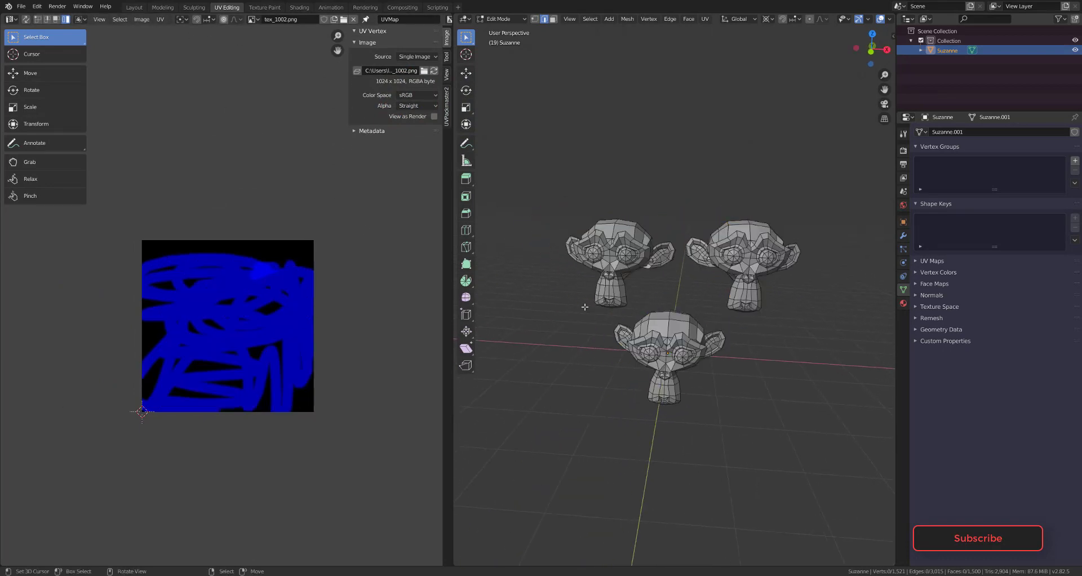
pyautogui.press('a')
pyautogui.press('Tab')
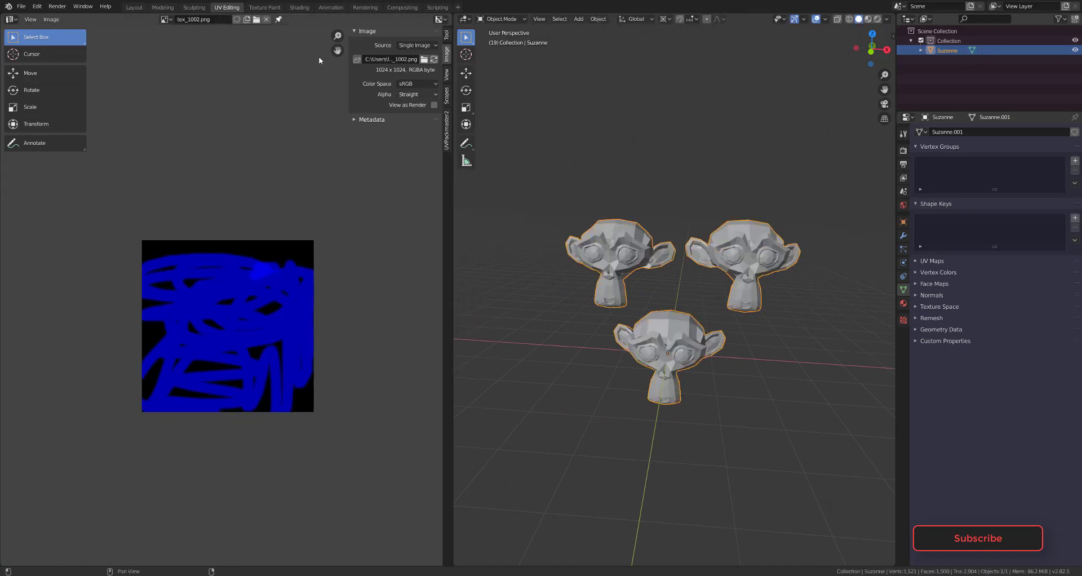
pyautogui.click(166, 24)
pyautogui.click(186, 34)
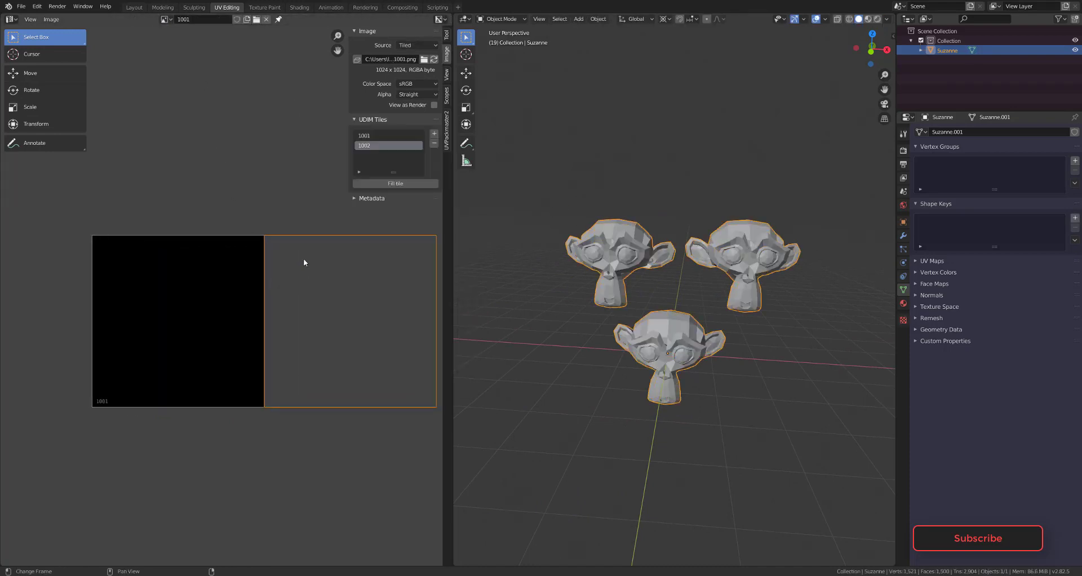
# Step: Fill UDIM tile 1002 with a blank green 1024 x 1024 px image and enter Edit Mode on the monkeys
pyautogui.click(393, 183)
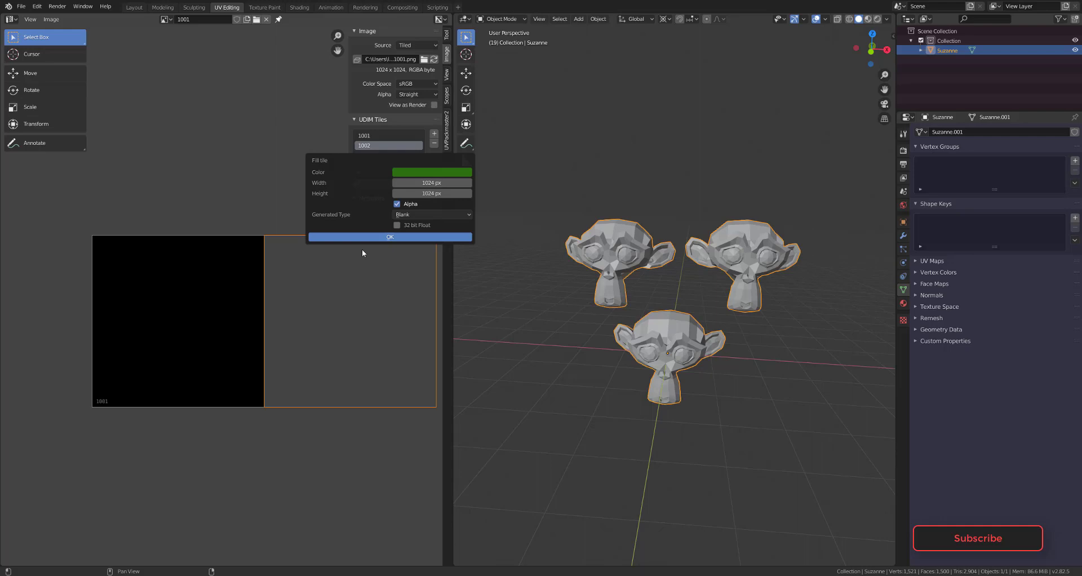
pyautogui.click(394, 237)
pyautogui.press('Tab')
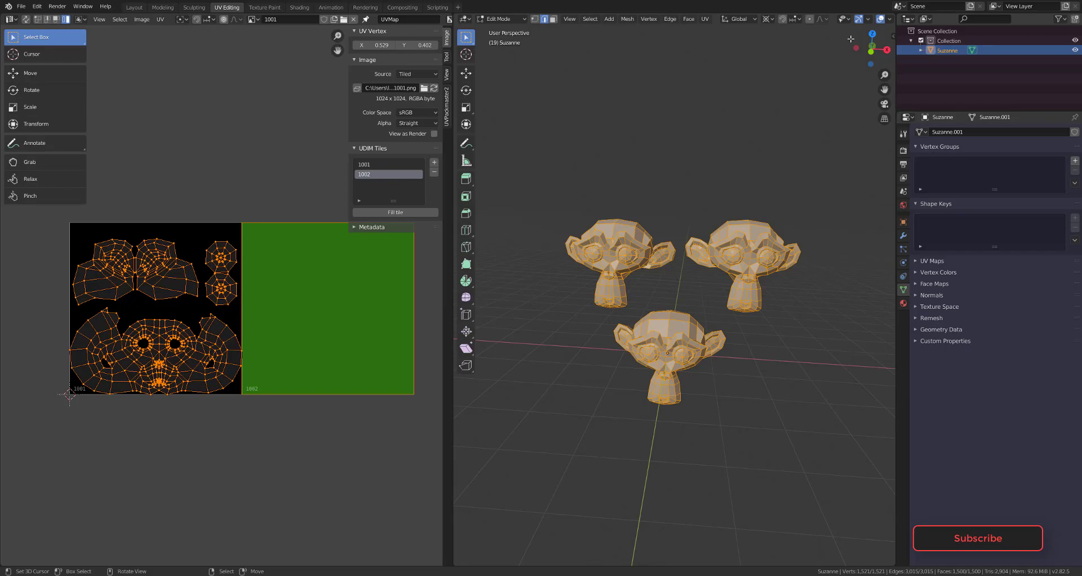
# Step: Set the 3D viewport to Material Preview shading and select only the linked geometry of the rear-left monkey
pyautogui.scroll(-3, 874, 21)
pyautogui.click(868, 19)
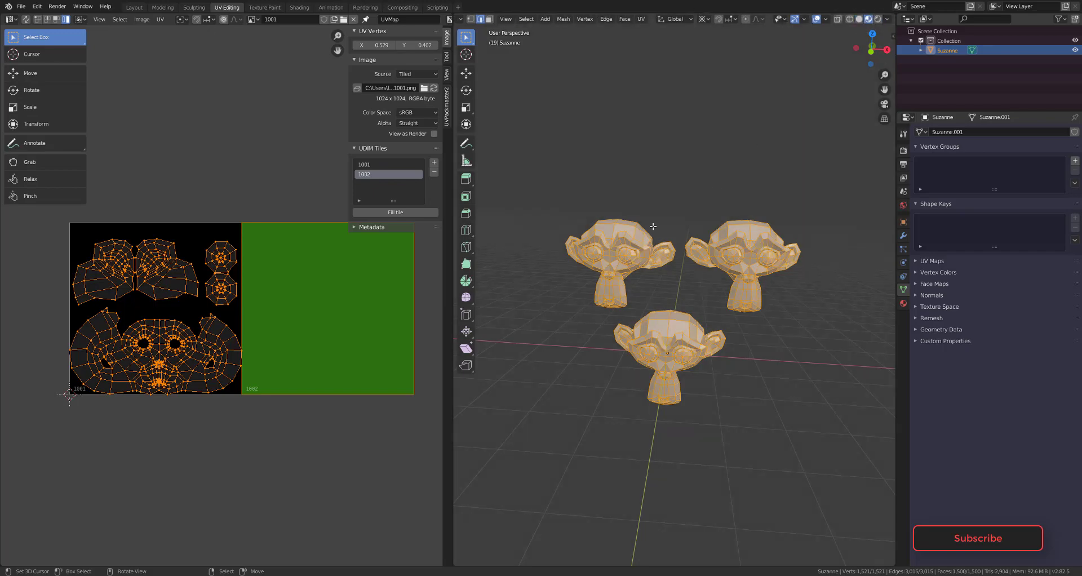
pyautogui.scroll(2, 586, 234)
pyautogui.hotkey('alt', 'a')
pyautogui.press('l')
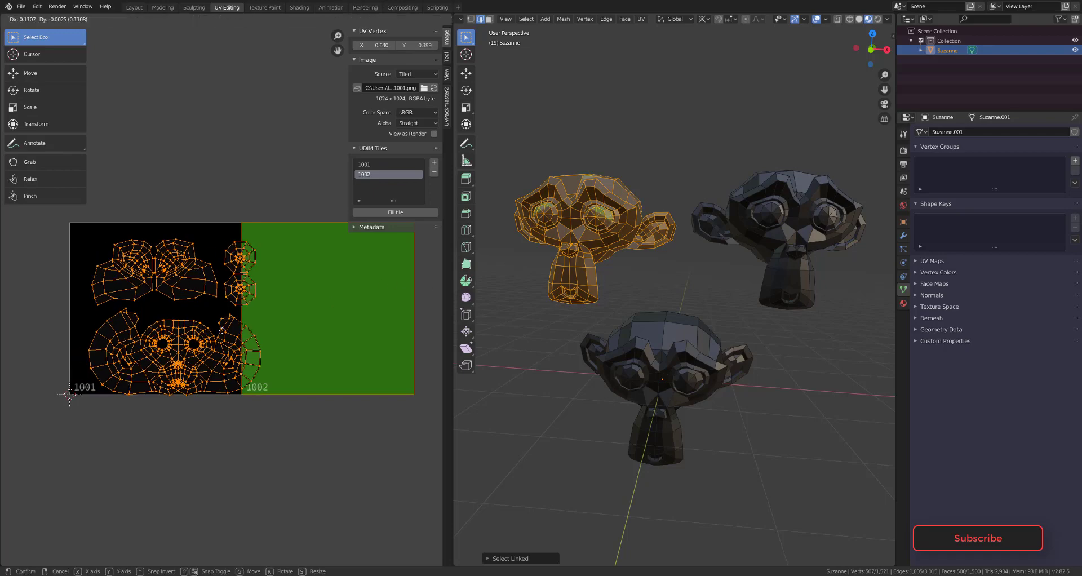
# Step: Move the selected monkey's UVs by 1 along X onto tile 1002 and return to Object Mode
pyautogui.press('g')
pyautogui.press('Escape')
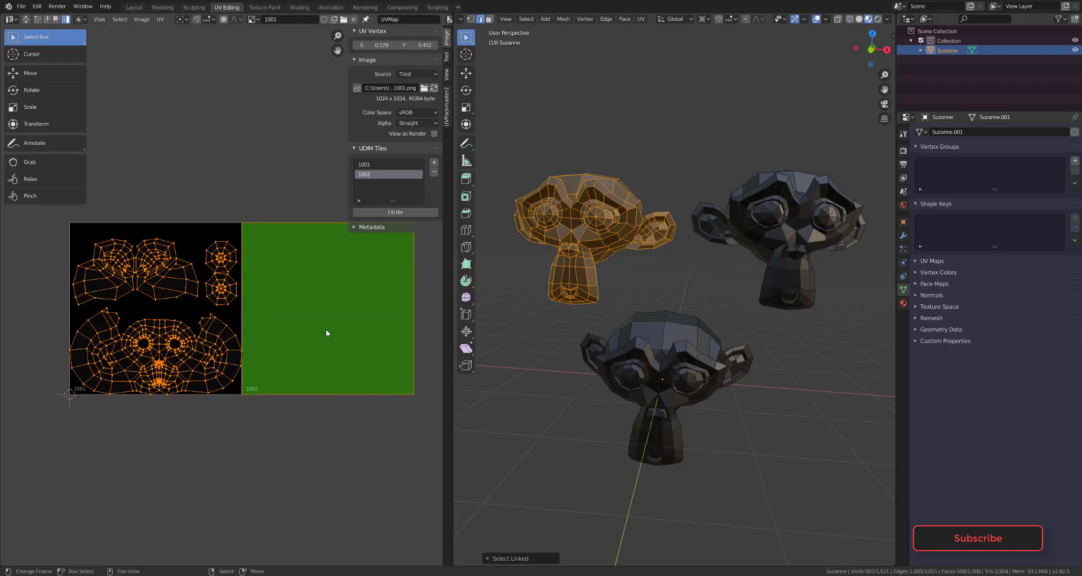
pyautogui.press('g')
pyautogui.press('x')
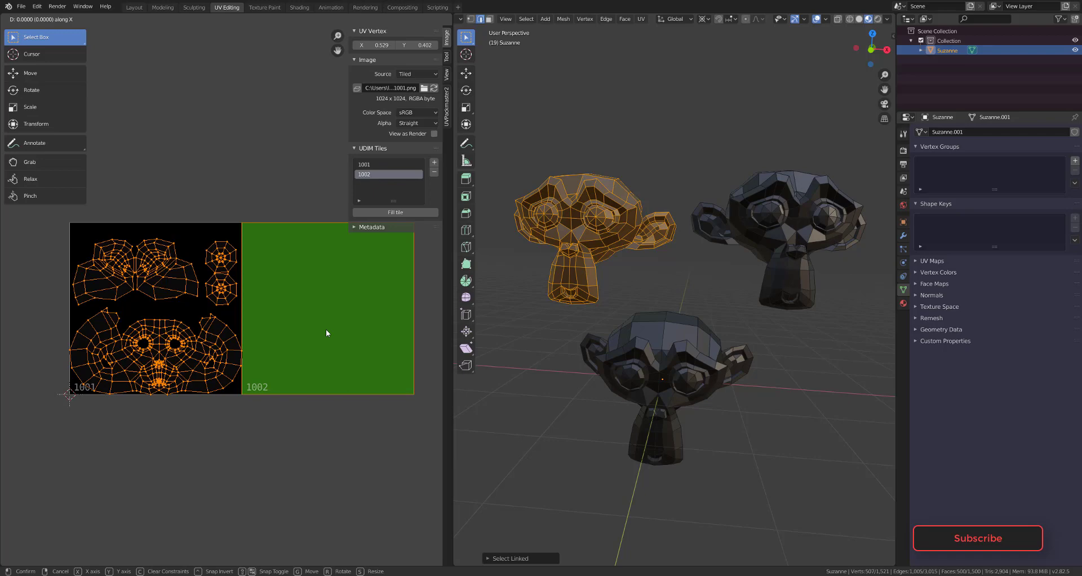
pyautogui.press('1')
pyautogui.press('Return')
pyautogui.press('Tab')
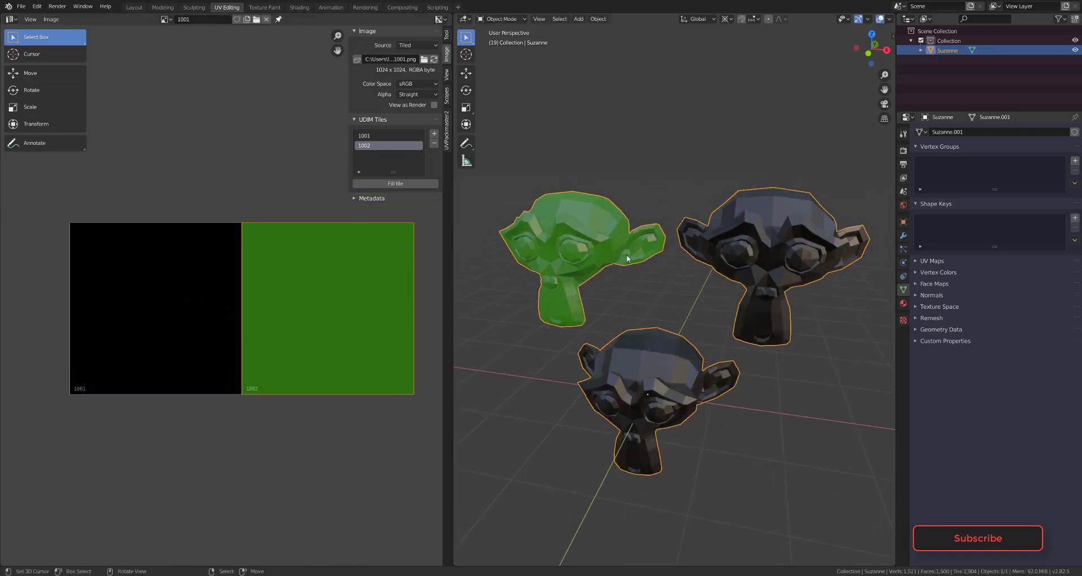
# Step: Enter Edit Mode, clear the selection, and select the linked geometry of the rear-right monkey
pyautogui.keyDown('shift'); pyautogui.moveTo(632, 333); pyautogui.dragTo(631, 297, button='middle'); pyautogui.keyUp('shift')
pyautogui.press('Tab')
pyautogui.hotkey('alt', 'a')
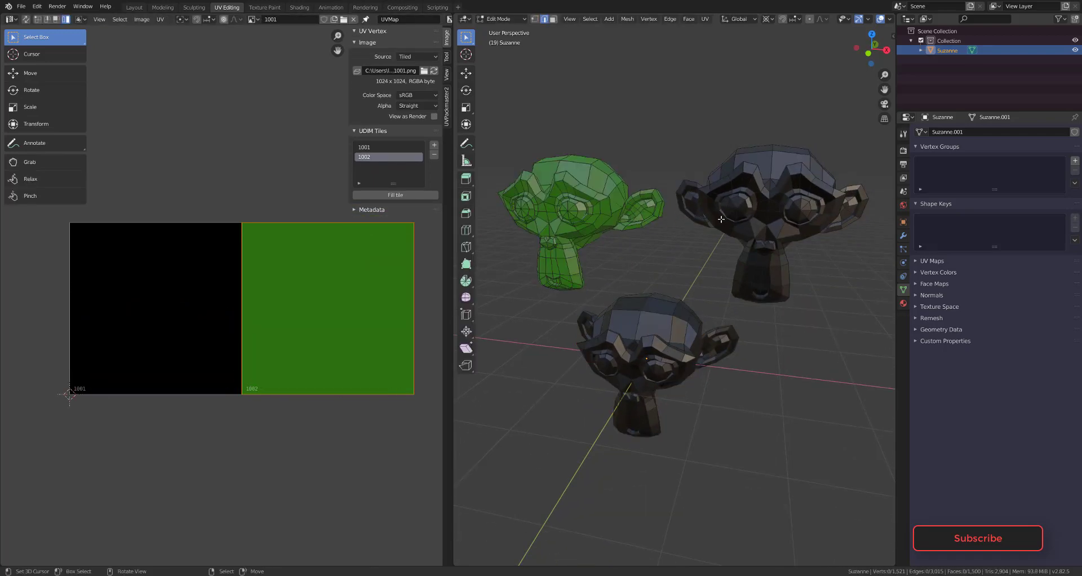
pyautogui.press('l')
pyautogui.press('l')
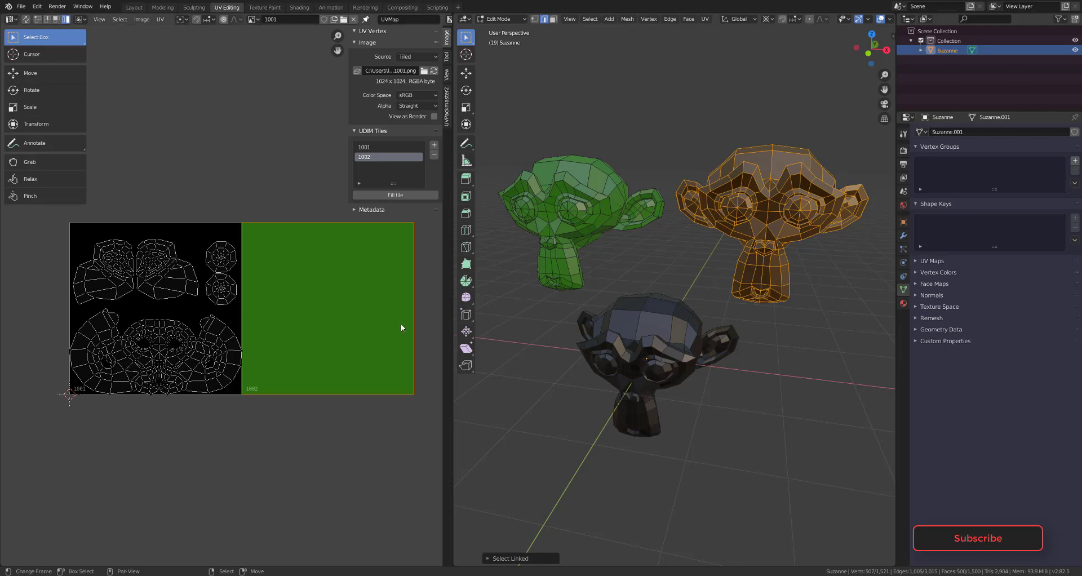
# Step: Add a UDIM tile numbered 1003 to the tiled 1001 image
pyautogui.moveTo(401, 324); pyautogui.dragTo(373, 330, button='middle')
pyautogui.click(434, 145)
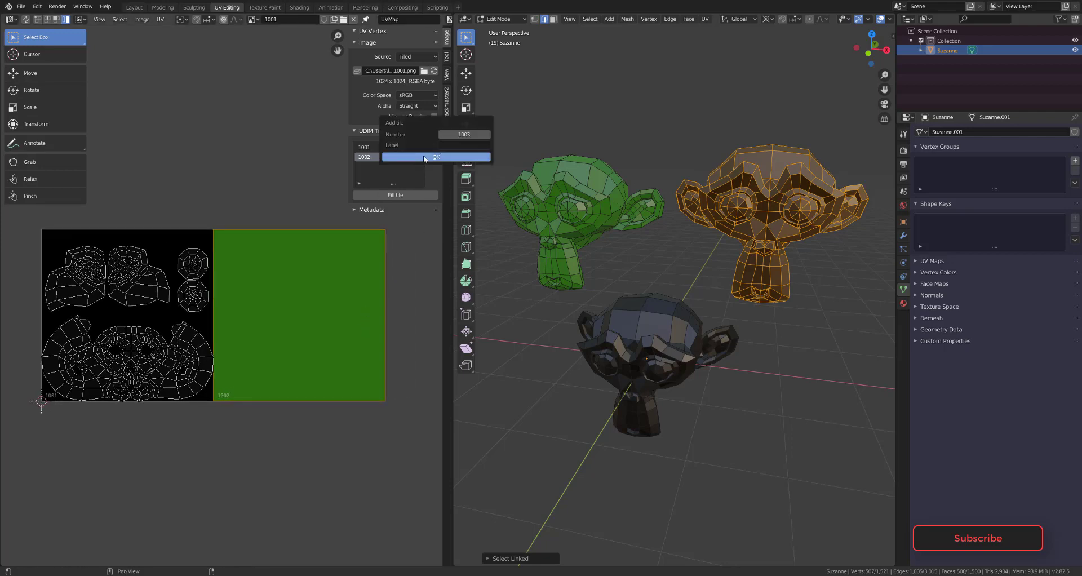
pyautogui.click(457, 144)
pyautogui.click(429, 158)
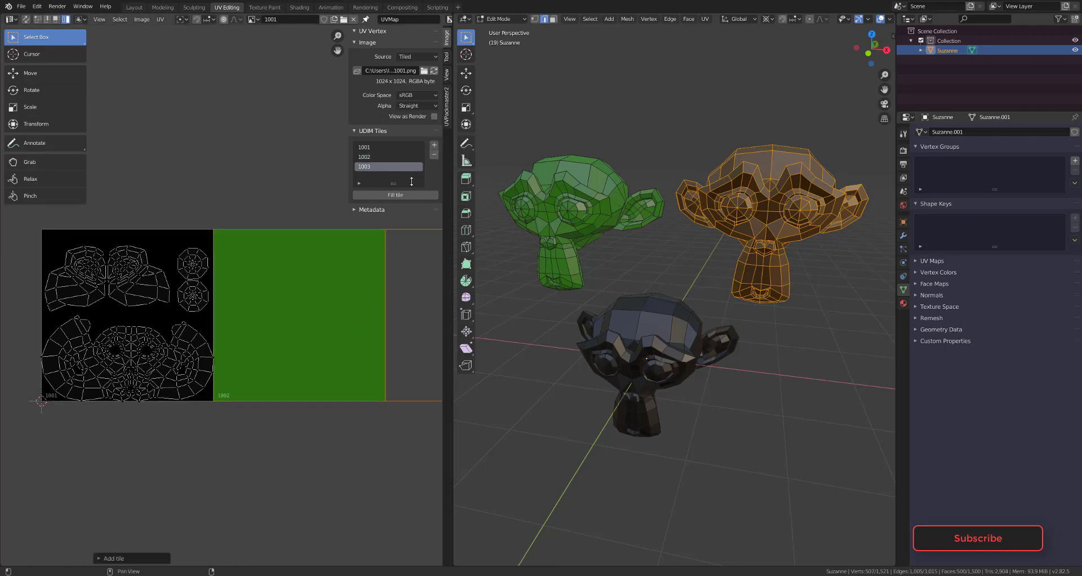
# Step: Fill UDIM tile 1003 with a blank purple 1024 x 1024 px image
pyautogui.click(400, 195)
pyautogui.click(411, 185)
pyautogui.click(475, 78)
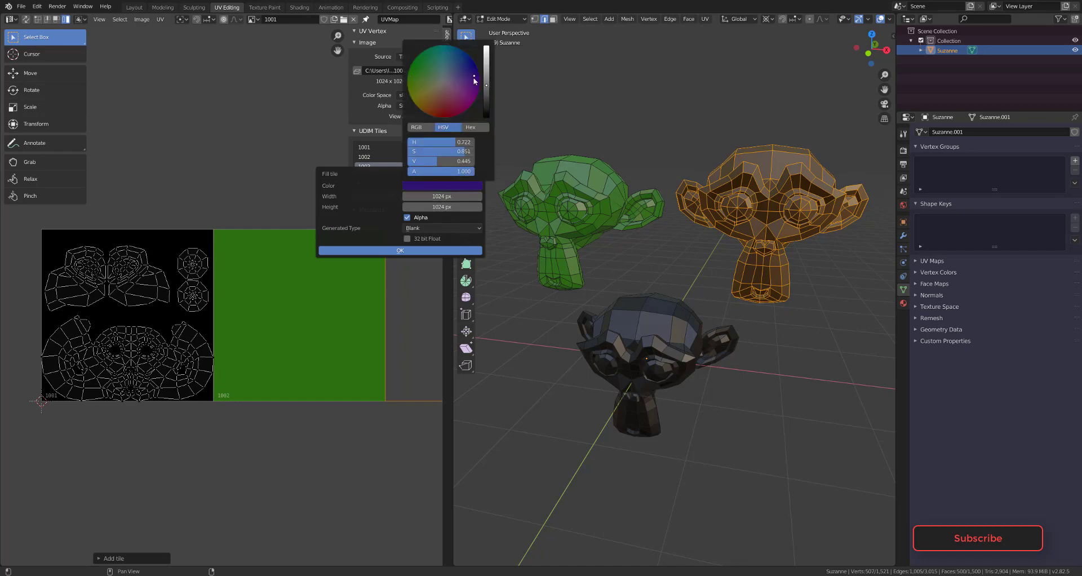
pyautogui.click(400, 251)
pyautogui.moveTo(368, 330); pyautogui.dragTo(326, 341, button='middle')
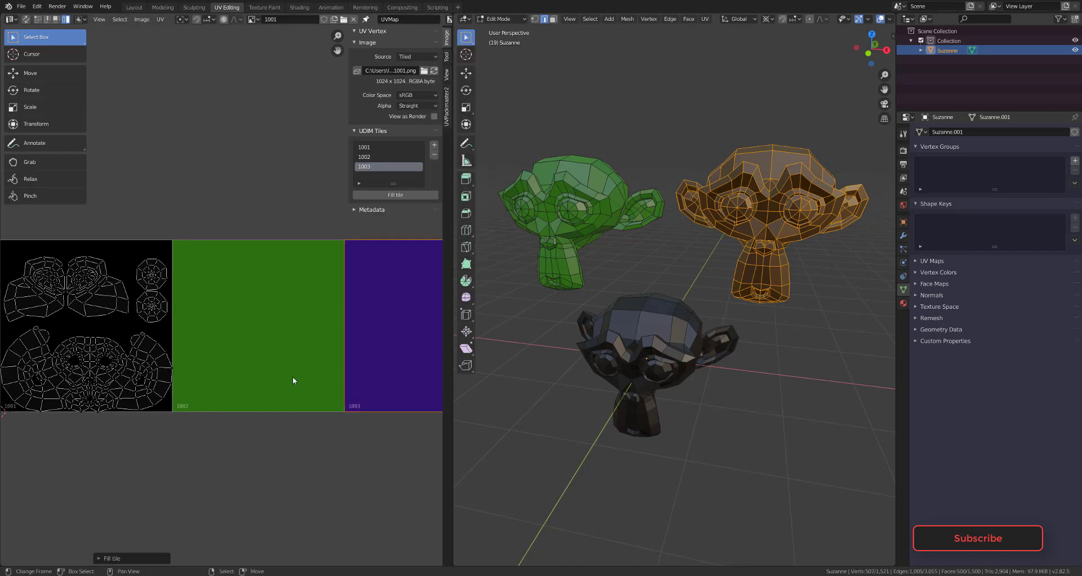
# Step: Move all UVs of the rear-right monkey by 2 along X onto tile 1003 and return to Object Mode
pyautogui.scroll(-3, 293, 377)
pyautogui.press('a')
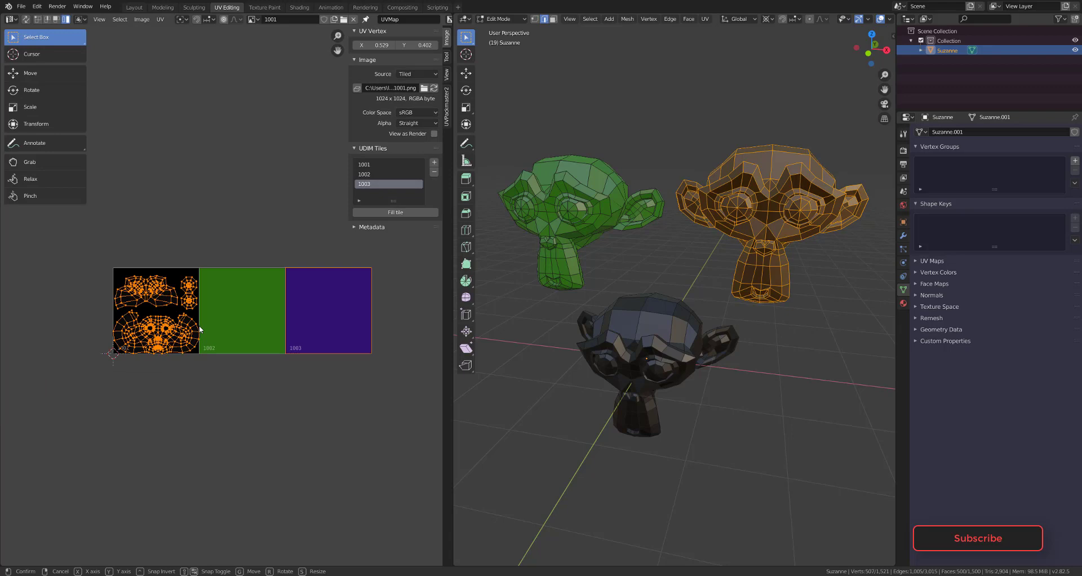
pyautogui.press('g')
pyautogui.press('x')
pyautogui.press('2')
pyautogui.click(216, 330)
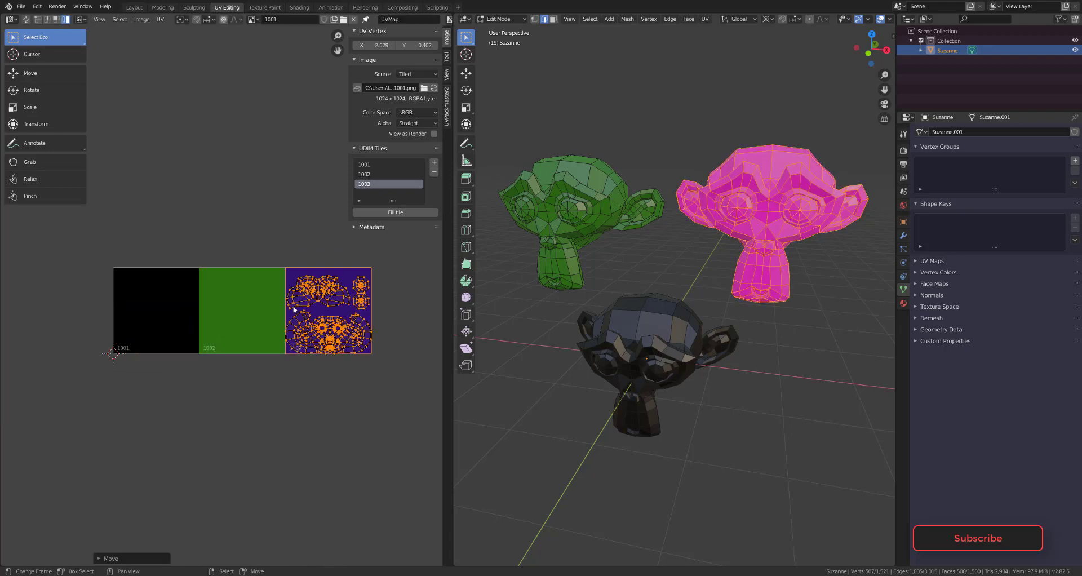
pyautogui.press('Tab')
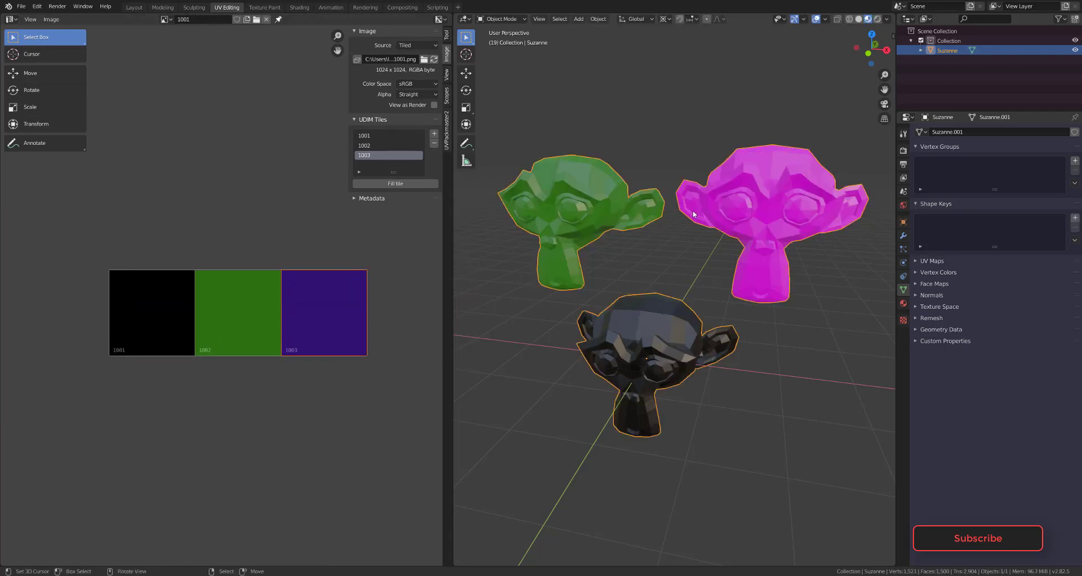
pyautogui.moveTo(788, 201); pyautogui.dragTo(768, 256, button='middle')
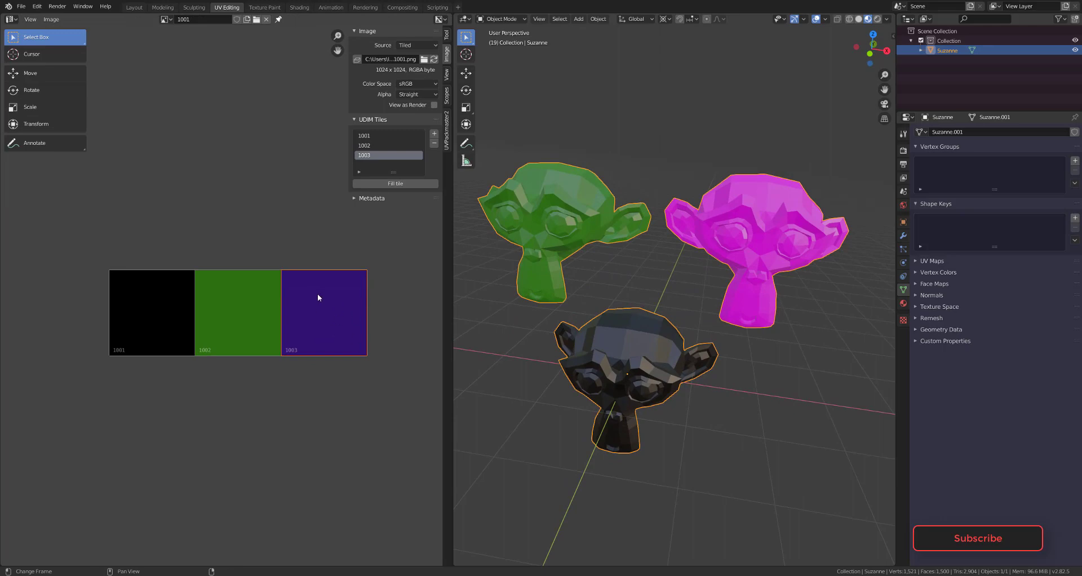
# Step: Save the tiled 1001 image with all its UDIM tiles
pyautogui.click(50, 20)
pyautogui.click(76, 107)
pyautogui.click(55, 20)
pyautogui.click(65, 97)
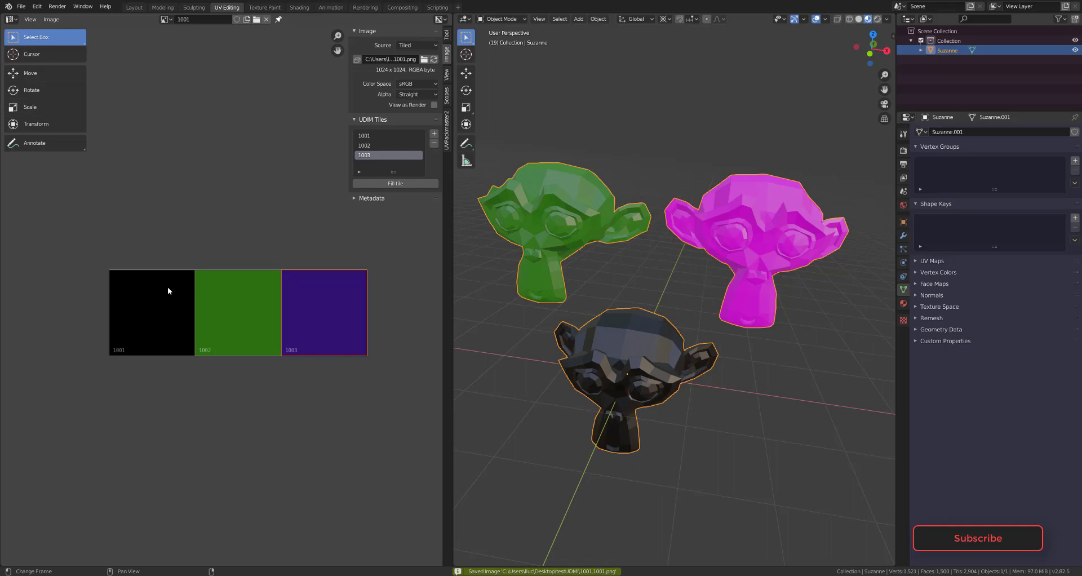
# Step: Examine the saved tile files in the image folder without saving, and go through the UDIM tiles in the list
pyautogui.click(380, 136)
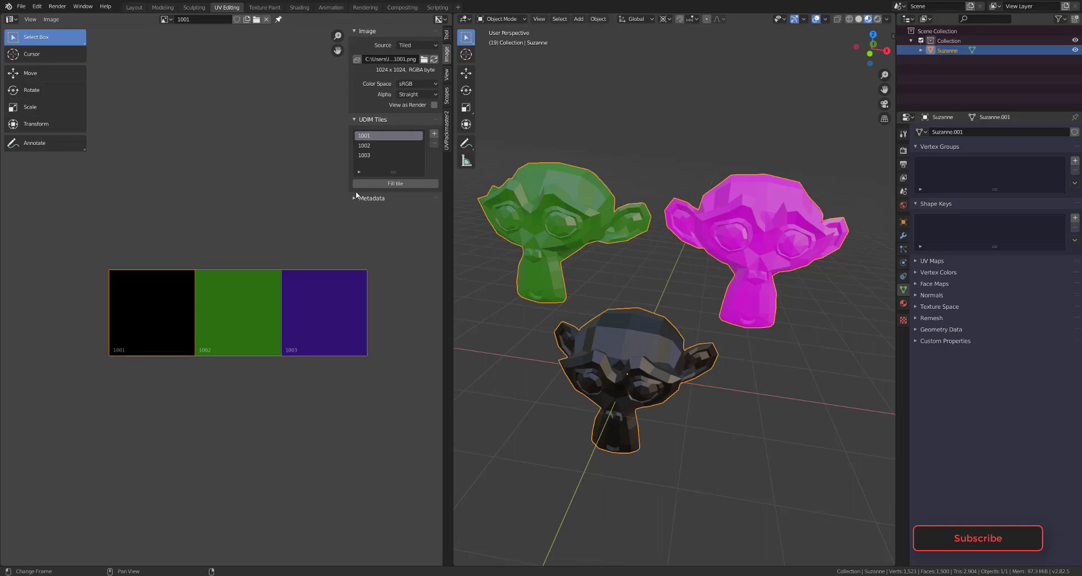
pyautogui.click(366, 147)
pyautogui.click(52, 20)
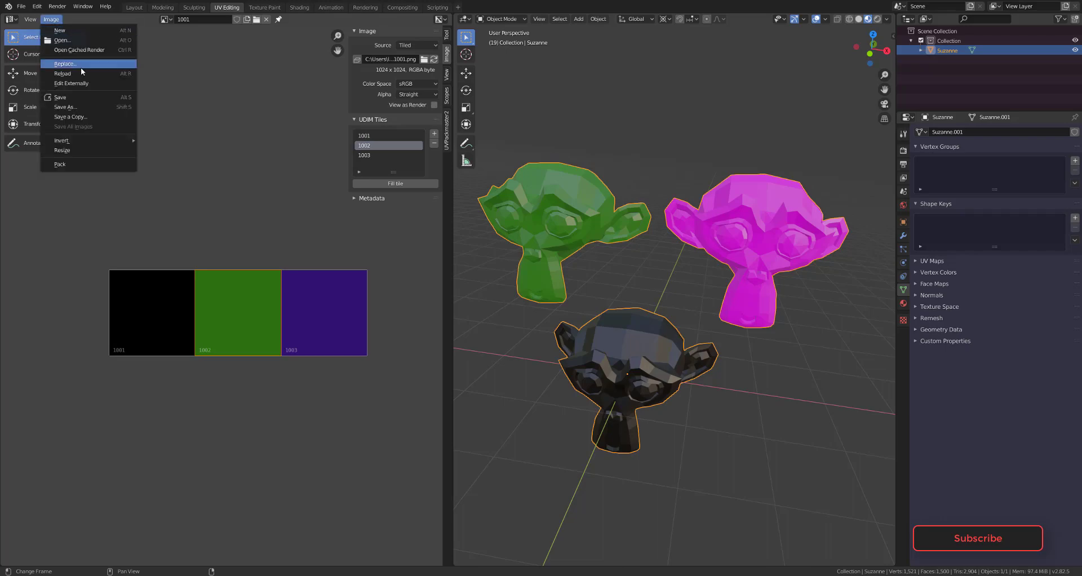
pyautogui.click(68, 113)
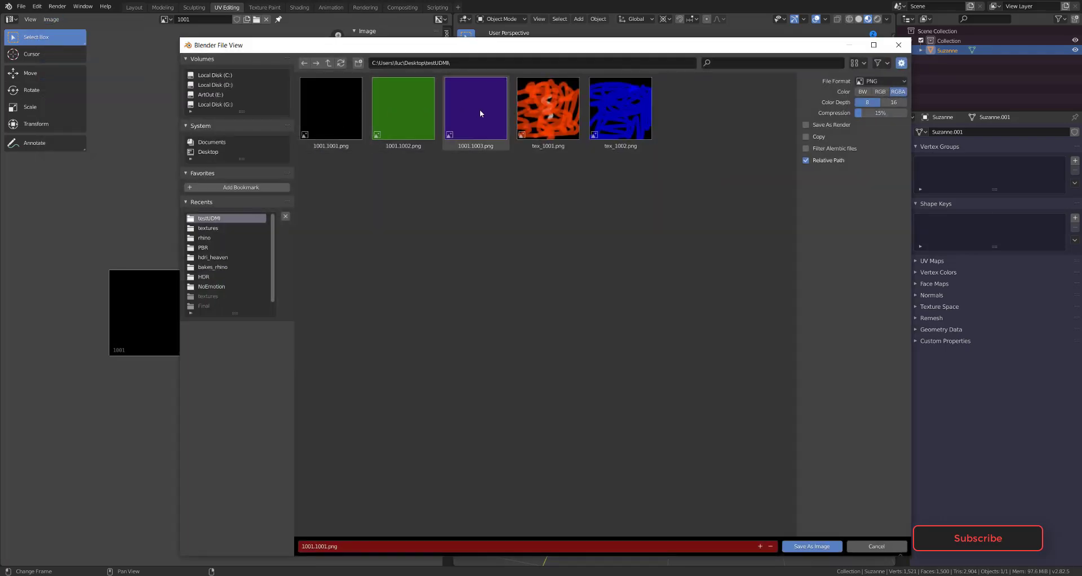
pyautogui.click(871, 546)
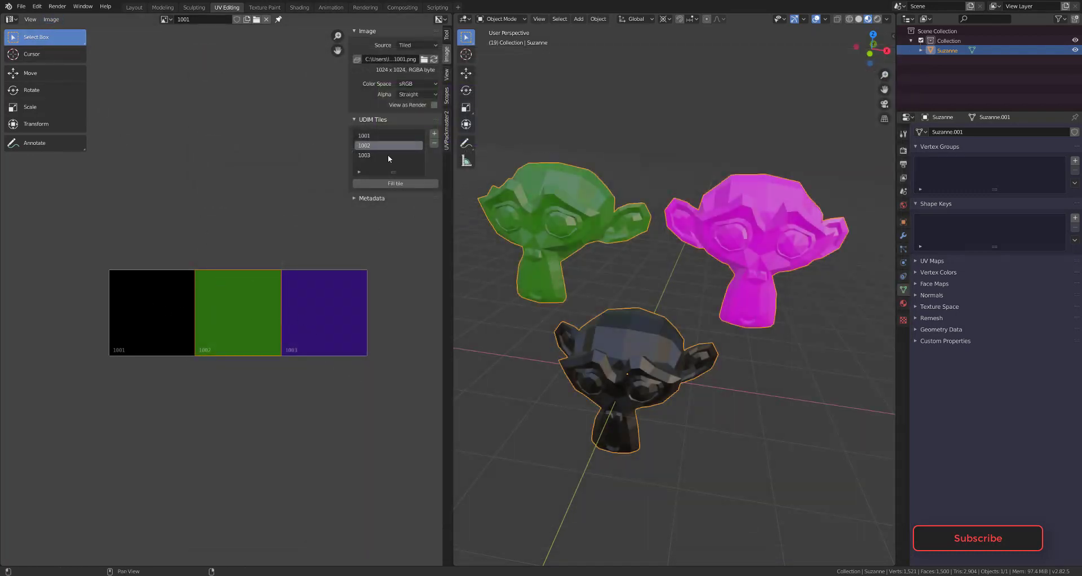
pyautogui.click(369, 138)
pyautogui.click(370, 155)
# Step: Switch to the Texture Paint workspace and display the tiled 1001 image in the Image Editor
pyautogui.moveTo(539, 289); pyautogui.dragTo(558, 301, button='middle')
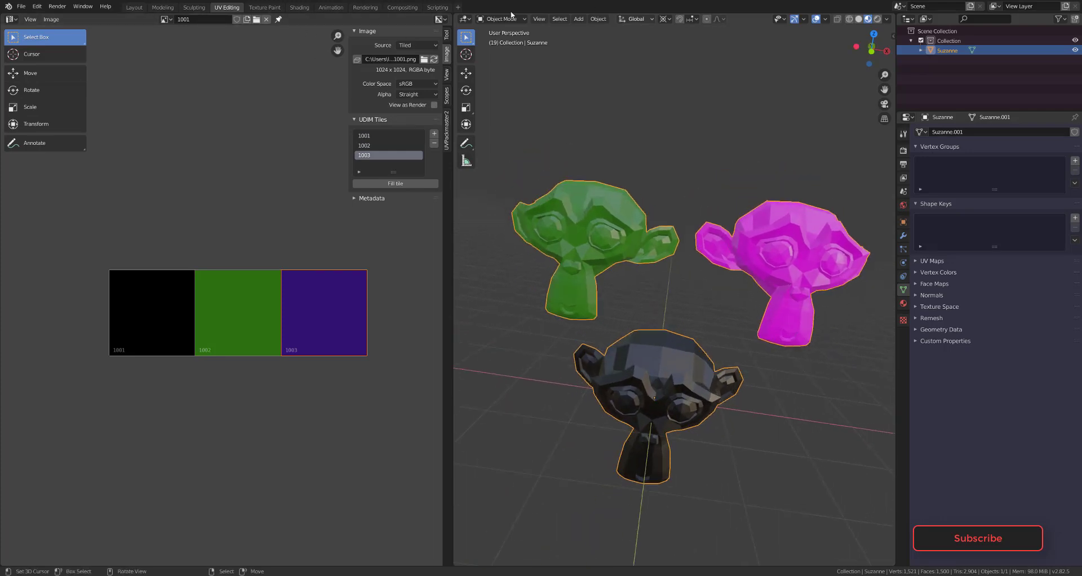
pyautogui.click(257, 7)
pyautogui.moveTo(700, 251)
pyautogui.mouseDown(button='middle')
pyautogui.moveTo(770, 326)
pyautogui.moveTo(504, 295)
pyautogui.mouseUp(button='middle')
pyautogui.press('Home')
pyautogui.click(156, 19)
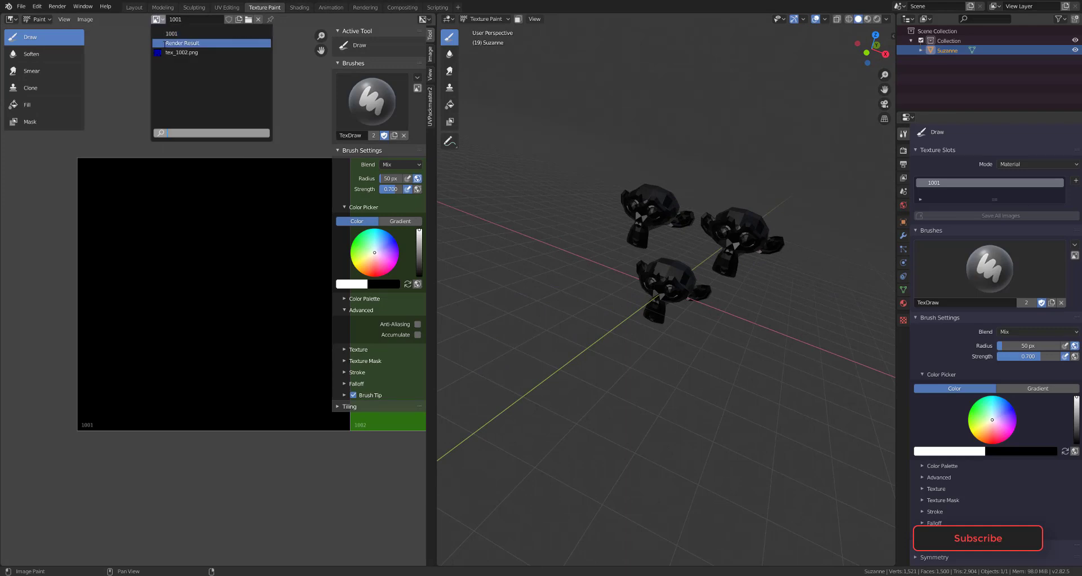
pyautogui.click(166, 34)
# Step: Show the monkeys in Material Preview shading in the painting viewport and frame them up close
pyautogui.moveTo(564, 248); pyautogui.dragTo(667, 246, button='middle')
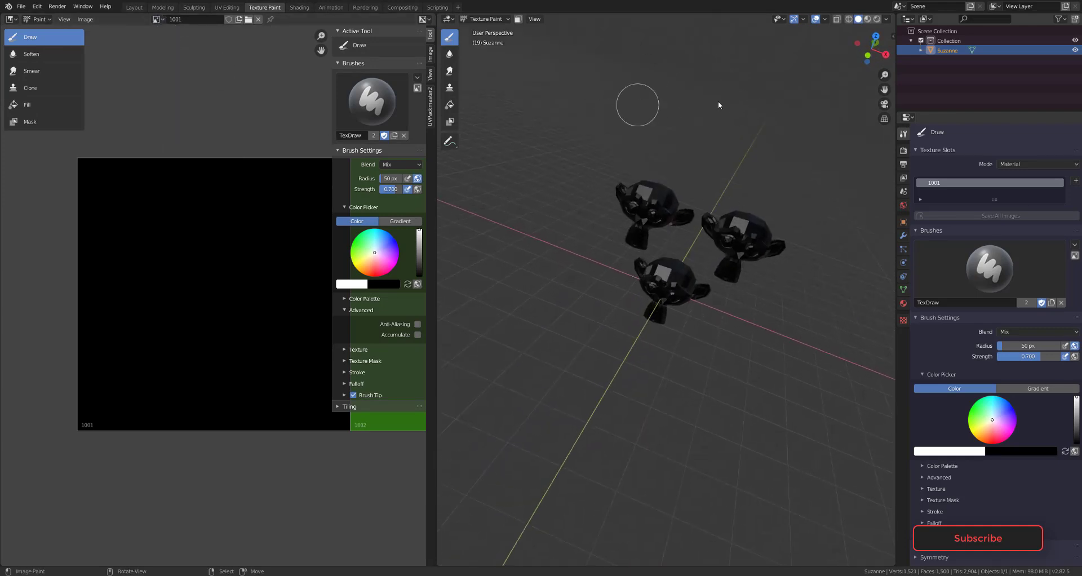
pyautogui.click(867, 19)
pyautogui.moveTo(769, 213)
pyautogui.mouseDown(button='middle')
pyautogui.moveTo(698, 245)
pyautogui.moveTo(652, 225)
pyautogui.mouseUp(button='middle')
pyautogui.scroll(3, 697, 228)
pyautogui.scroll(-5, 314, 310)
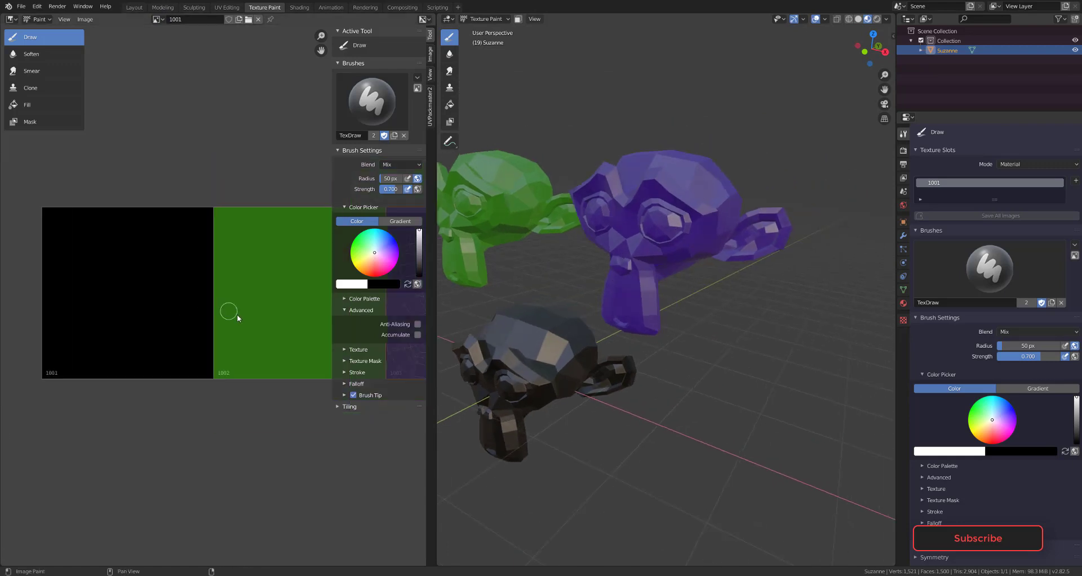
# Step: Paint a large white X across tile 1003 of the image with the Draw brush
pyautogui.moveTo(190, 317); pyautogui.dragTo(118, 319, button='middle')
pyautogui.scroll(3, 221, 299)
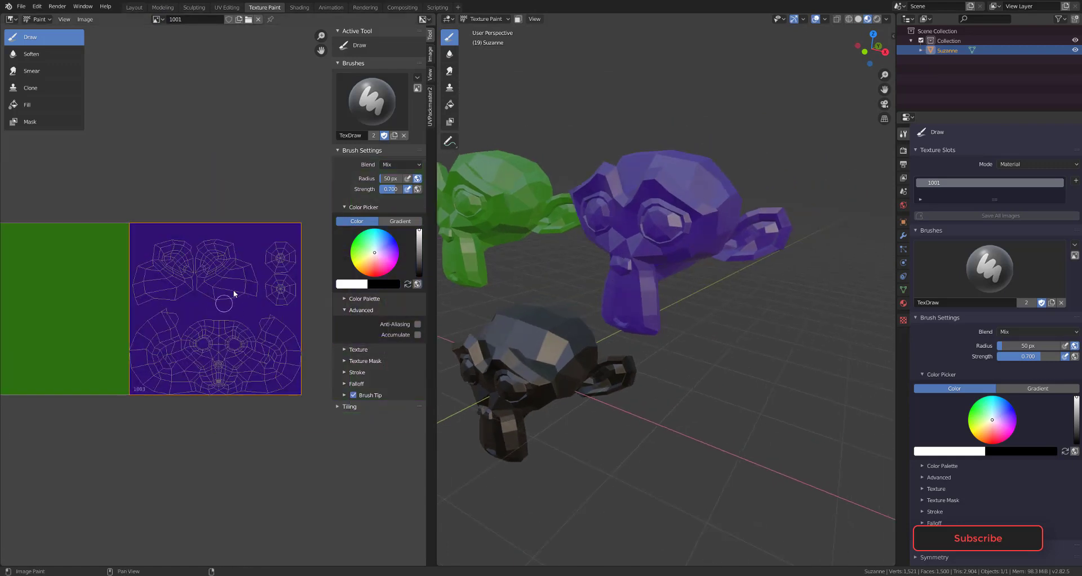
pyautogui.moveTo(203, 248); pyautogui.dragTo(266, 326)
pyautogui.moveTo(276, 248); pyautogui.dragTo(197, 347)
pyautogui.moveTo(197, 347); pyautogui.dragTo(278, 340, button='middle')
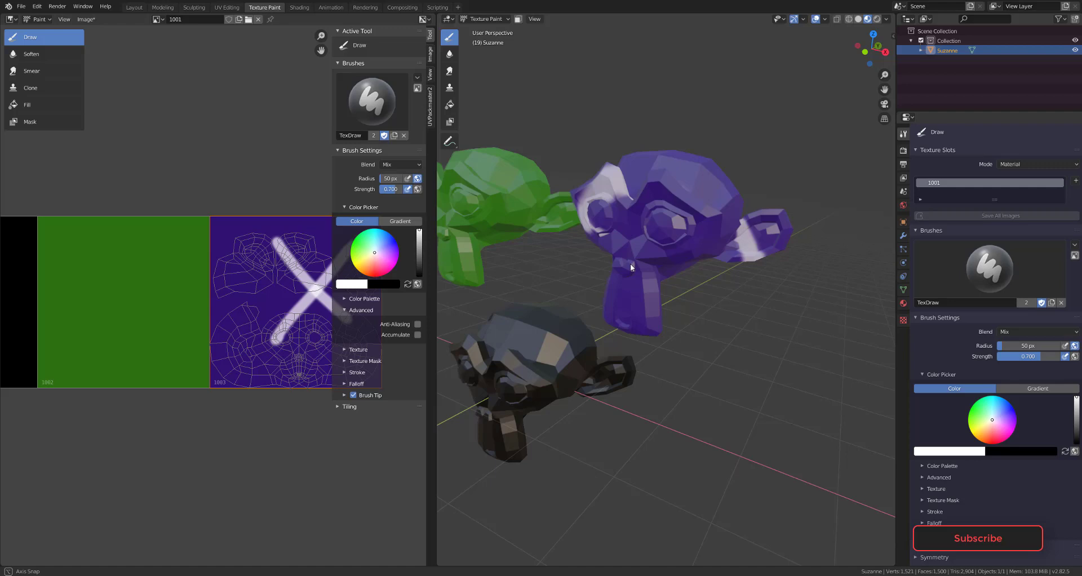
pyautogui.moveTo(631, 263); pyautogui.dragTo(505, 345, button='middle')
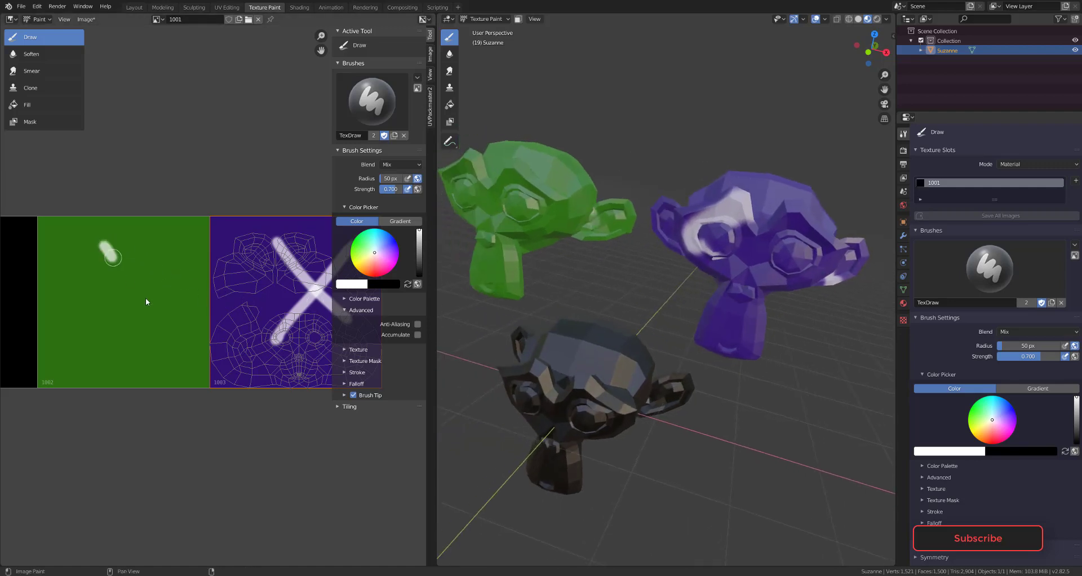
# Step: Paint a white X on the green tile 1002 and a white looped scribble on the black tile 1001
pyautogui.moveTo(145, 302); pyautogui.dragTo(153, 314)
pyautogui.moveTo(158, 246); pyautogui.dragTo(102, 312)
pyautogui.keyDown('shift'); pyautogui.moveTo(509, 265); pyautogui.dragTo(567, 244, button='middle'); pyautogui.keyUp('shift')
pyautogui.moveTo(37, 321); pyautogui.dragTo(141, 322, button='middle')
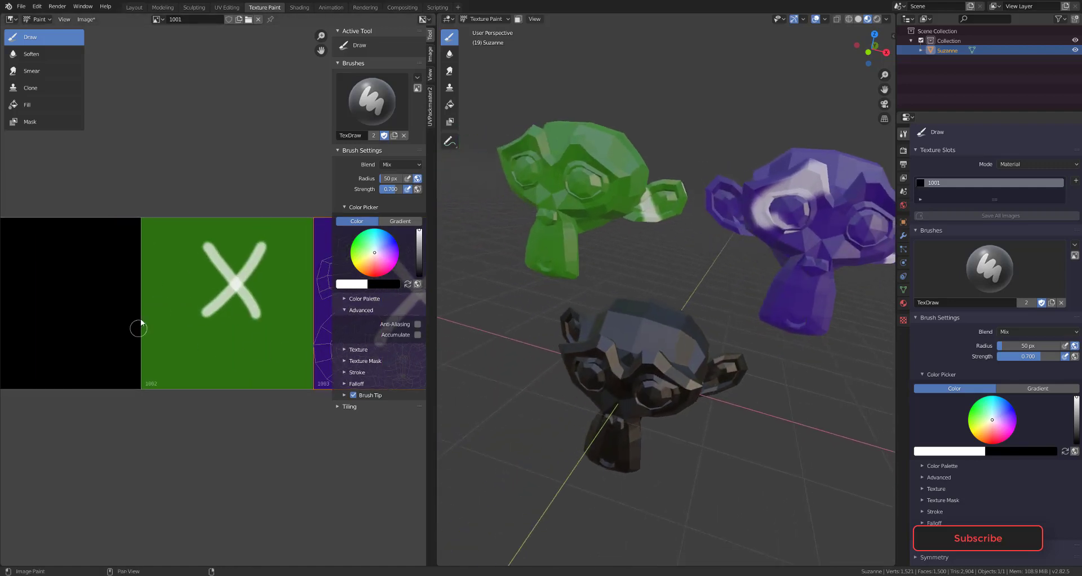
pyautogui.moveTo(91, 290)
pyautogui.mouseDown()
pyautogui.moveTo(48, 319)
pyautogui.moveTo(62, 332)
pyautogui.mouseUp()
pyautogui.scroll(-3, 591, 300)
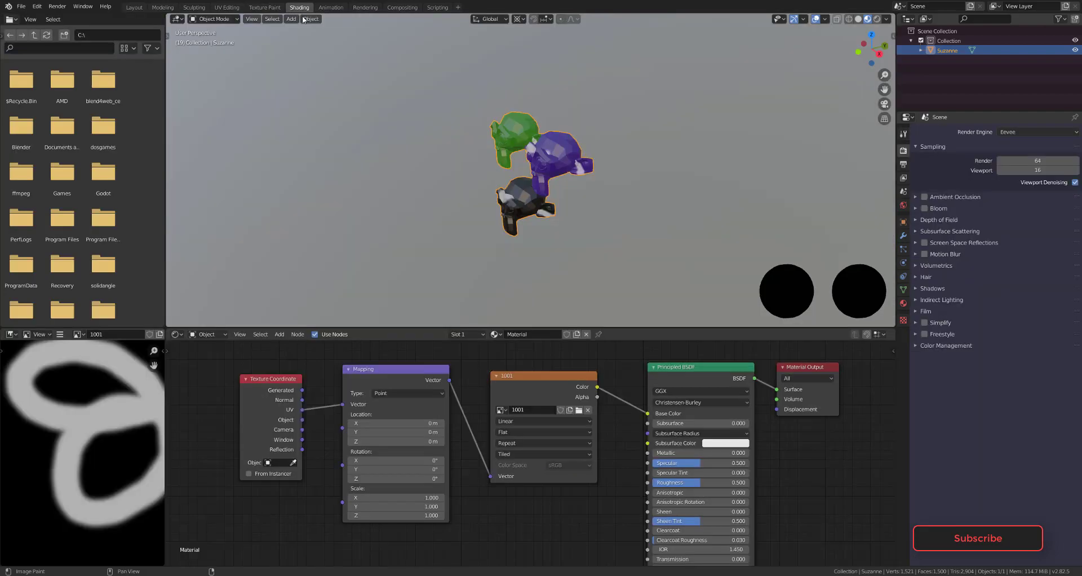
# Step: In the Shading workspace, shift the image texture and Principled BSDF nodes slightly and set the shader's Metallic to 0.781
pyautogui.click(300, 8)
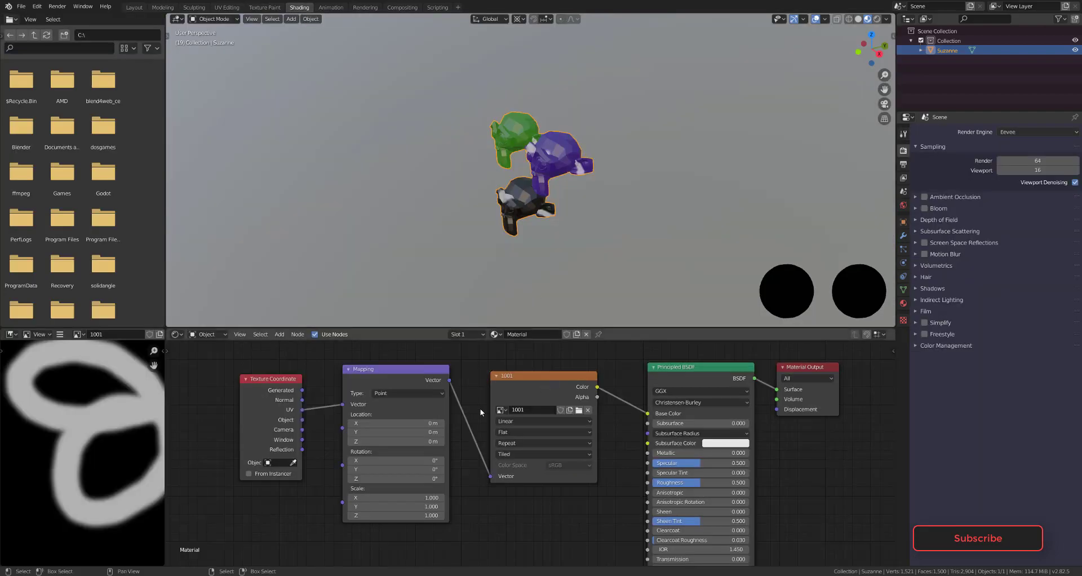
pyautogui.moveTo(537, 382); pyautogui.dragTo(534, 382)
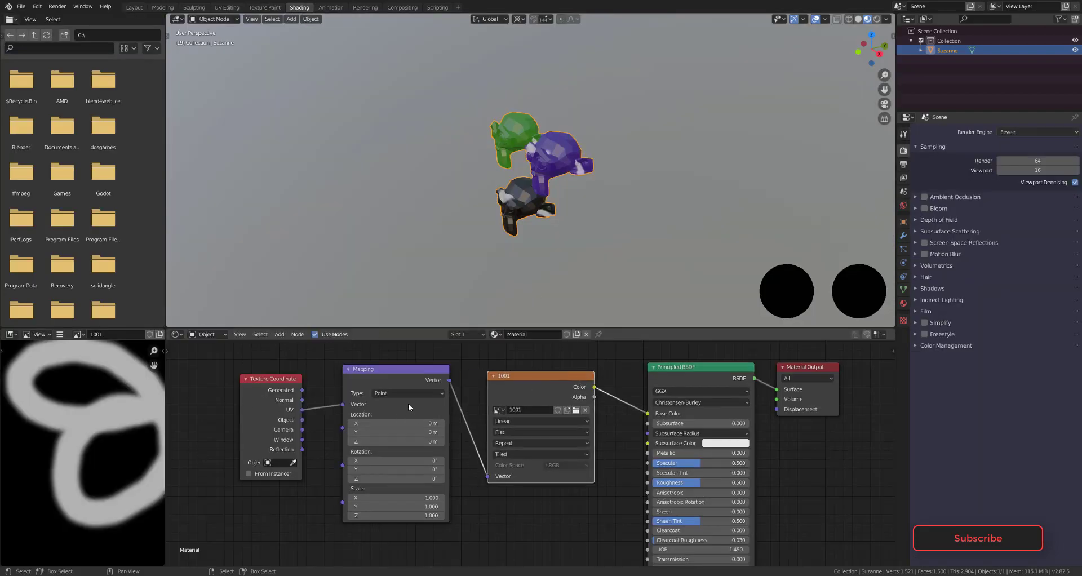
pyautogui.moveTo(671, 385); pyautogui.dragTo(653, 375)
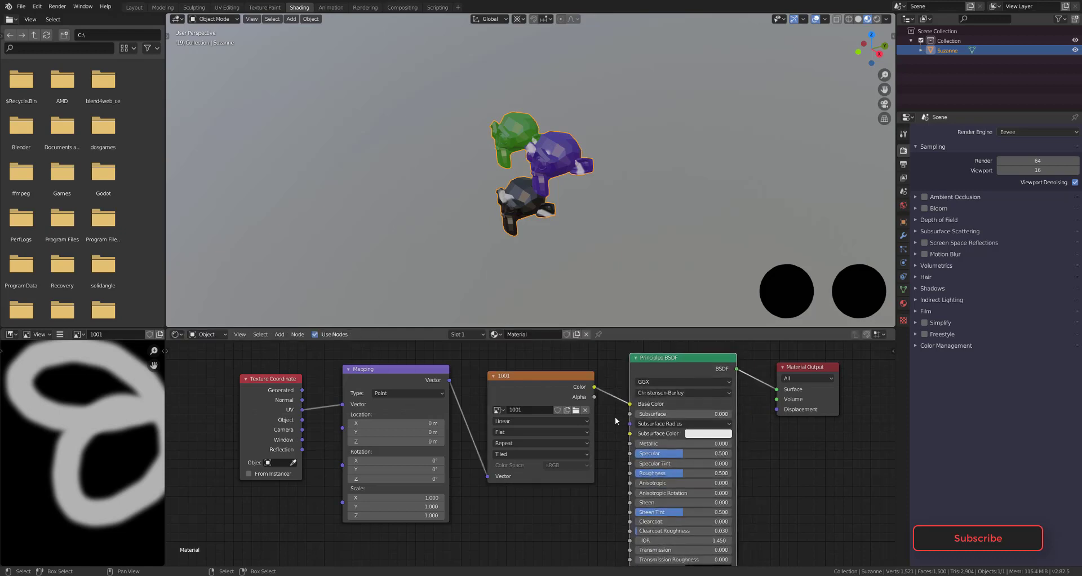
pyautogui.scroll(2, 672, 470)
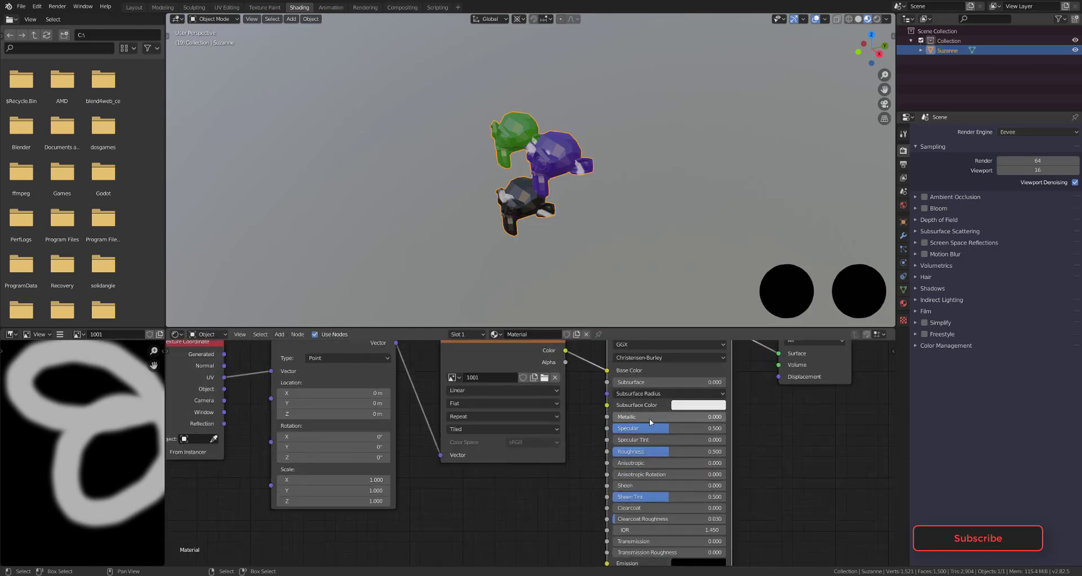
pyautogui.moveTo(649, 418); pyautogui.dragTo(698, 419)
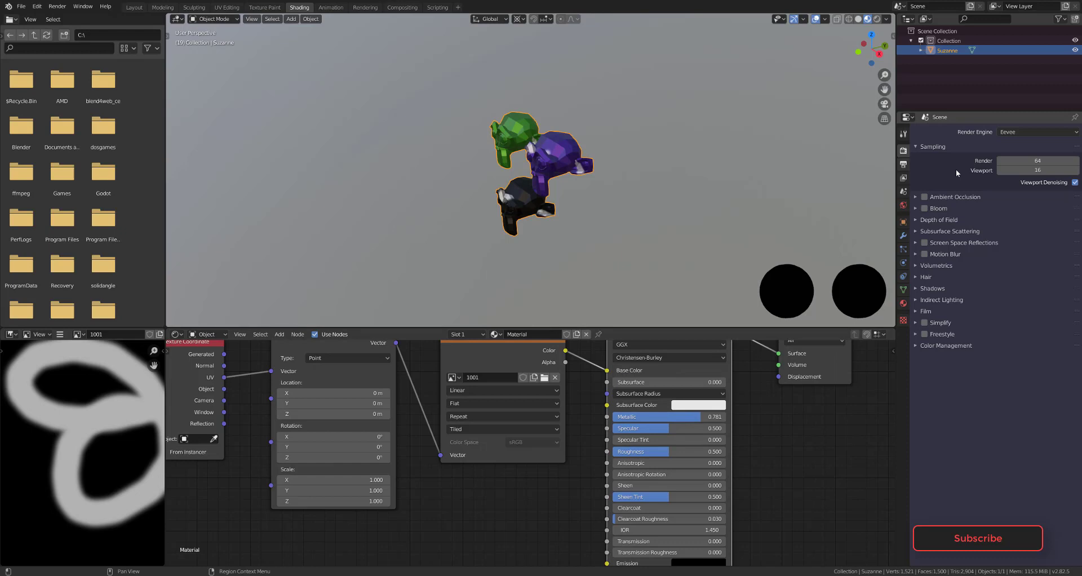
# Step: Add a Subdivision Surface modifier to the monkeys and shade them smooth
pyautogui.click(904, 235)
pyautogui.click(957, 132)
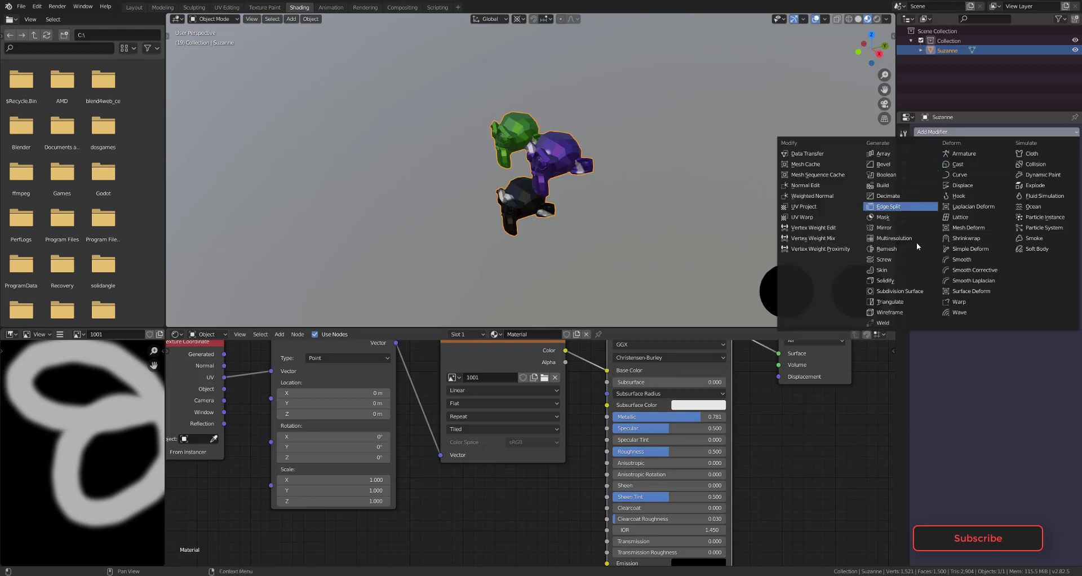
pyautogui.click(898, 292)
pyautogui.rightClick(578, 188)
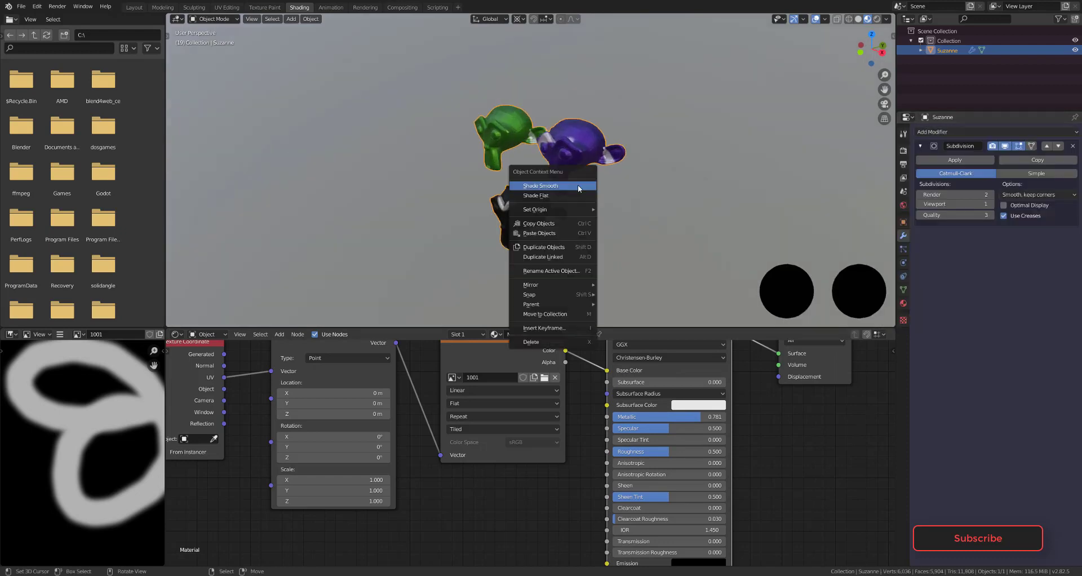
pyautogui.click(579, 188)
pyautogui.scroll(5, 471, 145)
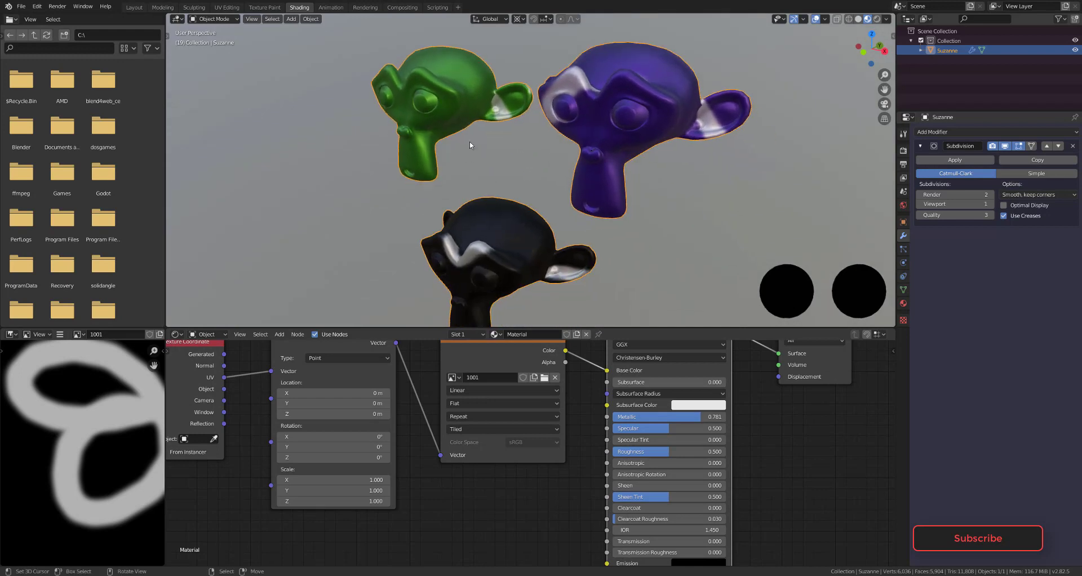
# Step: Shift the image texture node slightly and inspect the smoothed monkeys from several angles
pyautogui.scroll(-3, 491, 116)
pyautogui.scroll(-2, 642, 406)
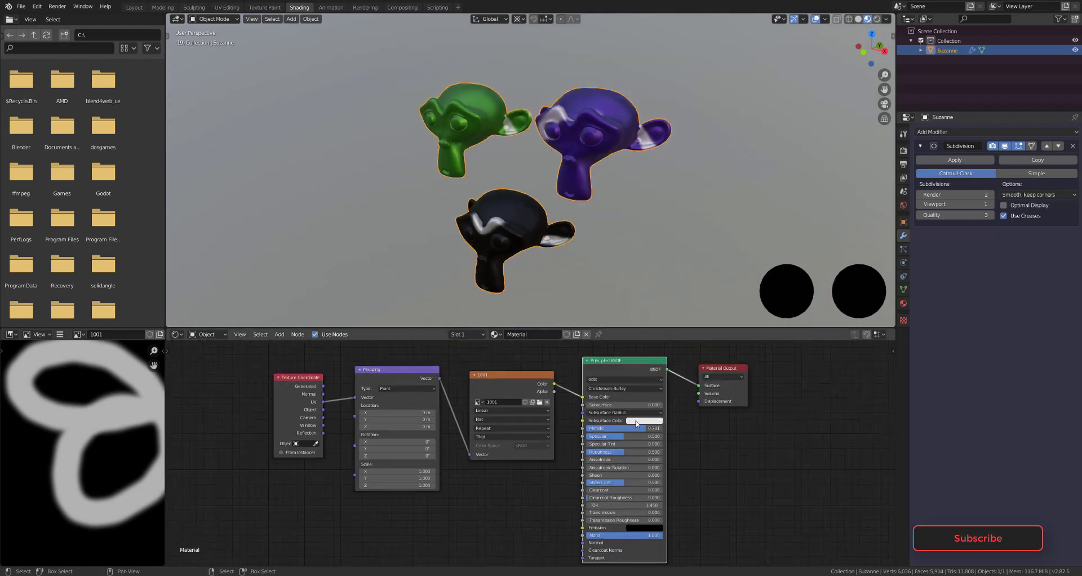
pyautogui.moveTo(492, 381); pyautogui.dragTo(479, 383)
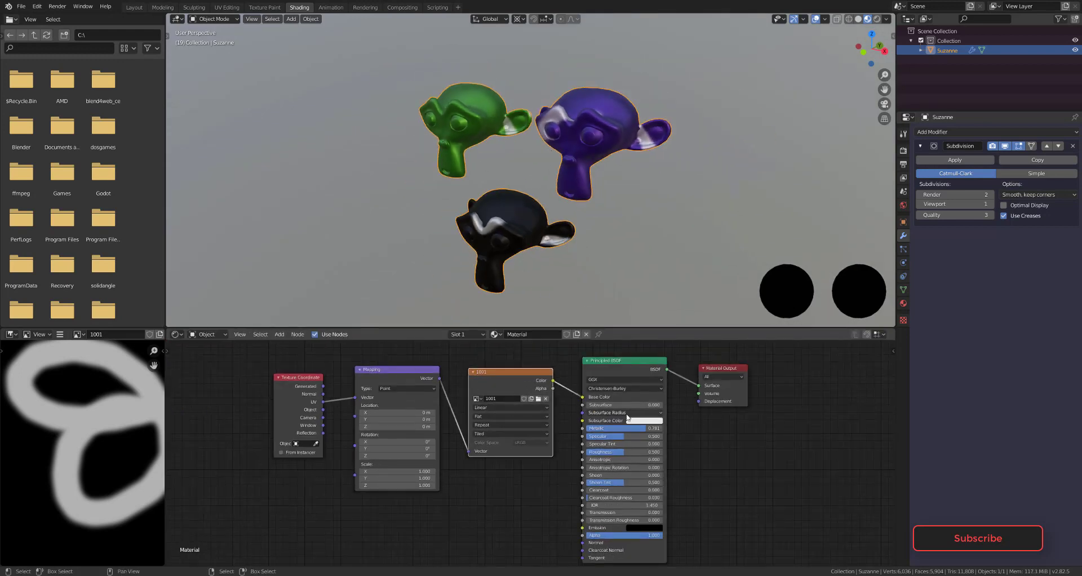
pyautogui.moveTo(526, 231); pyautogui.dragTo(609, 130, button='middle')
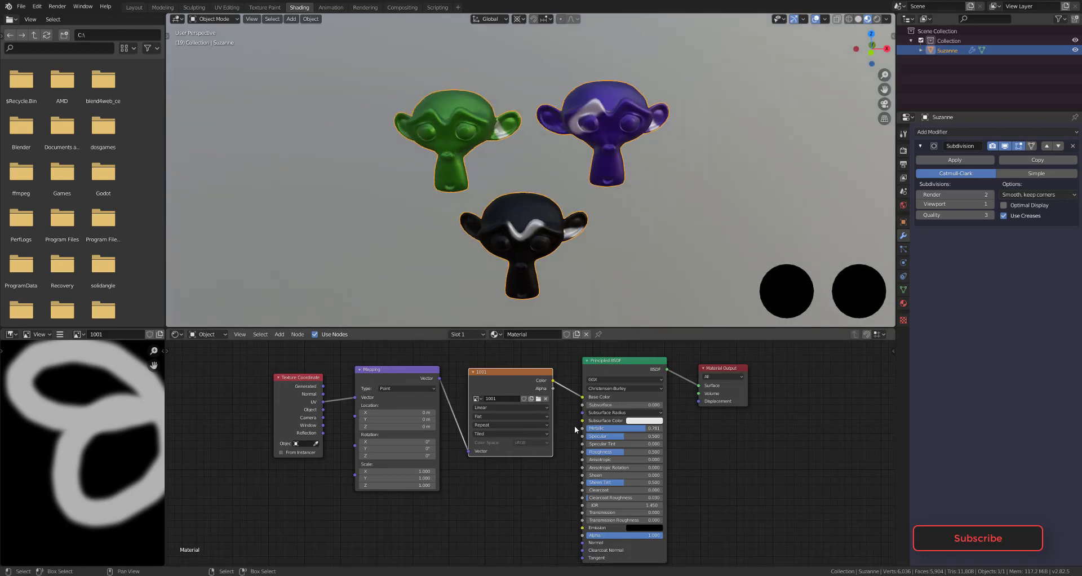
pyautogui.keyDown('shift'); pyautogui.scroll(-3, 592, 429); pyautogui.keyUp('shift')
pyautogui.keyDown('shift'); pyautogui.scroll(7, 543, 418); pyautogui.keyUp('shift')
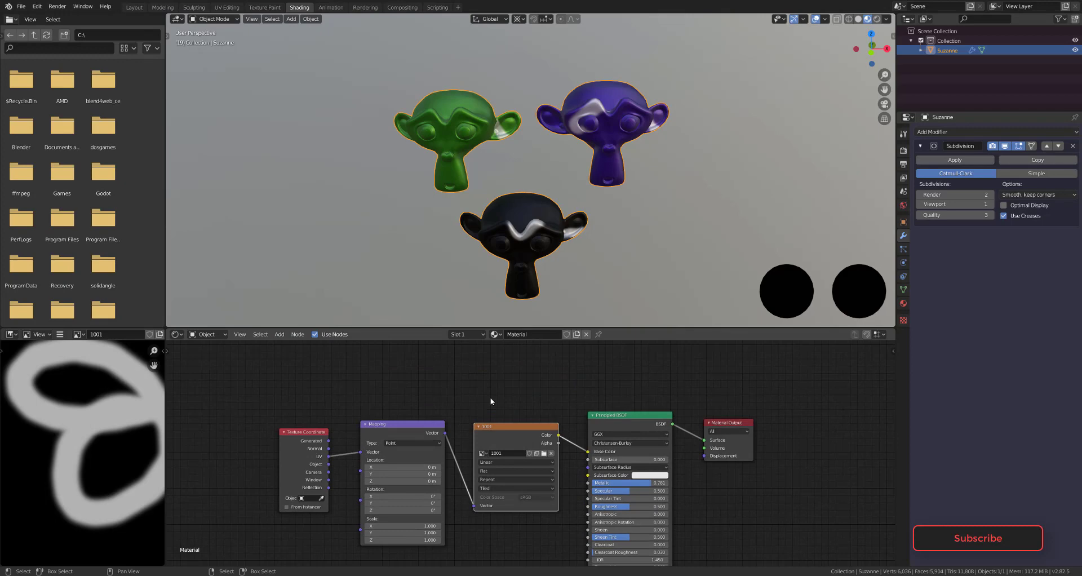
pyautogui.moveTo(479, 237); pyautogui.dragTo(531, 190, button='middle')
pyautogui.scroll(2, 532, 191)
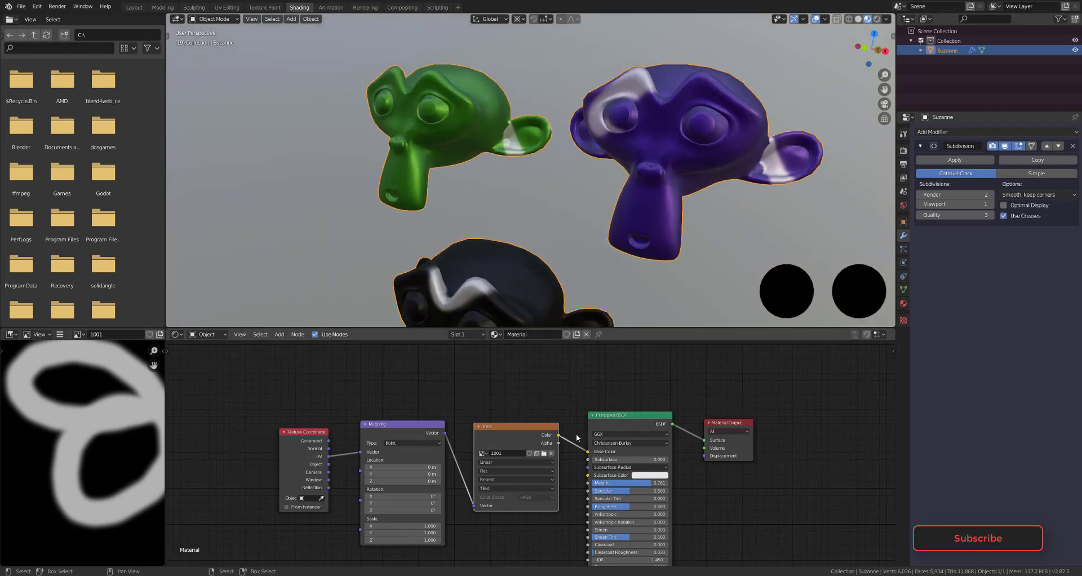
pyautogui.moveTo(589, 155); pyautogui.dragTo(428, 175, button='middle')
pyautogui.scroll(-3, 580, 160)
# Step: In the UV Editing workspace, deselect all mesh elements, inspect the UDIM tiles and leave Edit Mode
pyautogui.click(228, 8)
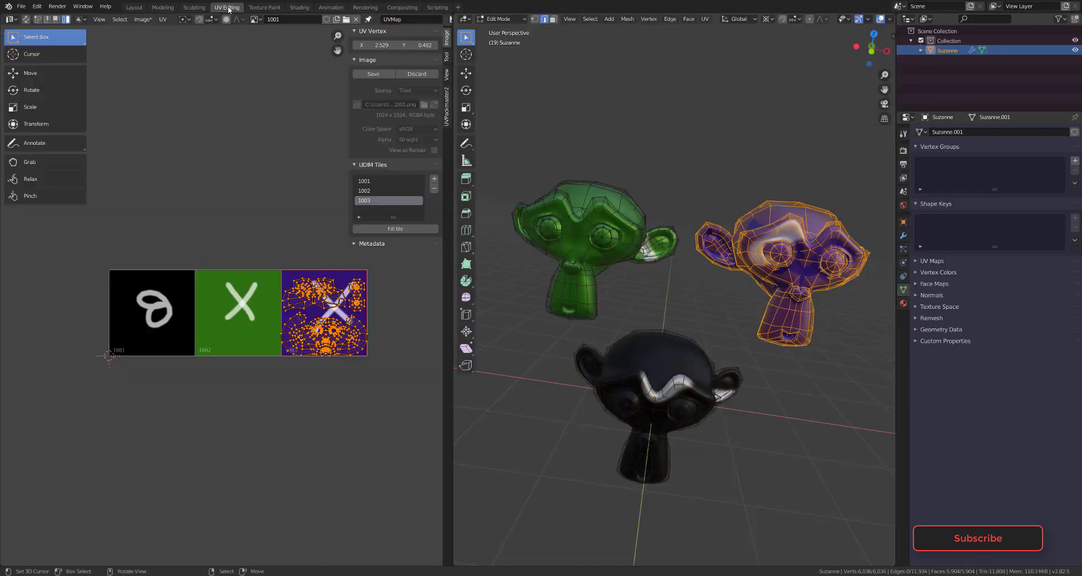
pyautogui.scroll(1, 310, 304)
pyautogui.hotkey('alt', 'a')
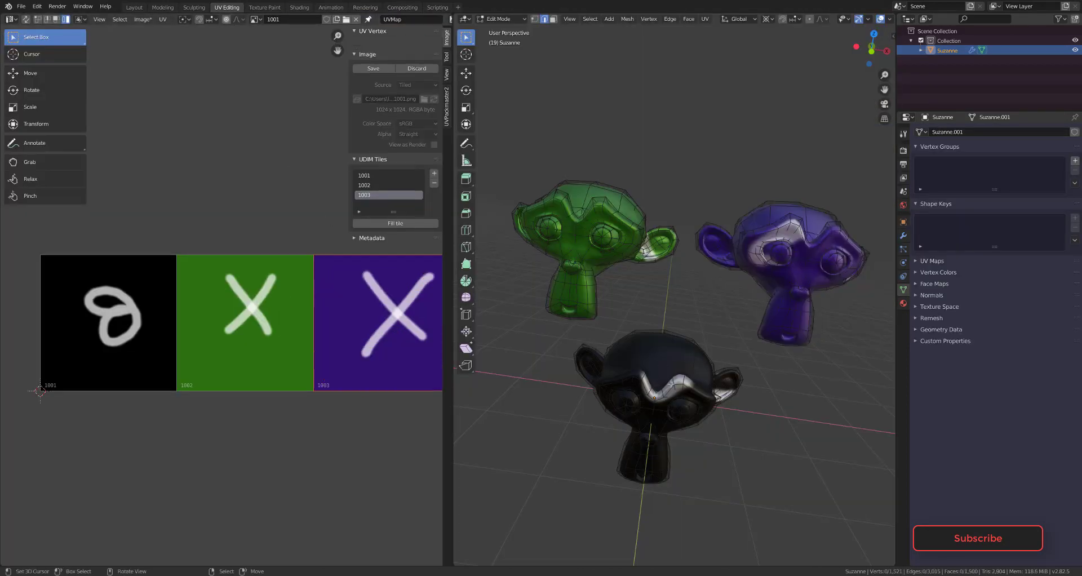
pyautogui.press('a')
pyautogui.hotkey('alt', 'a')
pyautogui.moveTo(673, 373); pyautogui.dragTo(637, 269, button='middle')
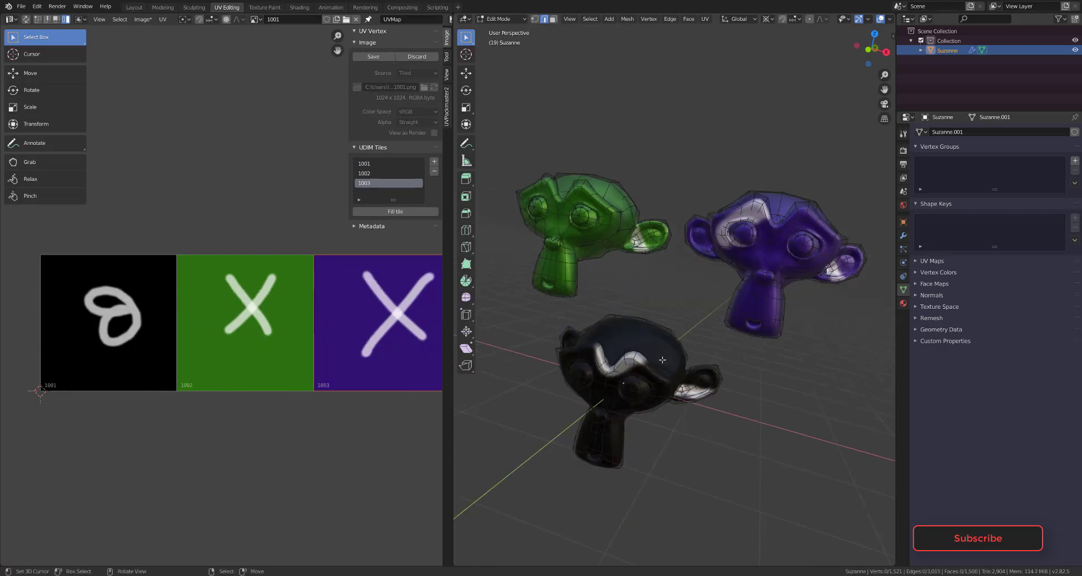
pyautogui.press('Tab')
# Step: In the Texture Paint workspace, paint two white spots on the crown of the black monkey's head
pyautogui.click(265, 9)
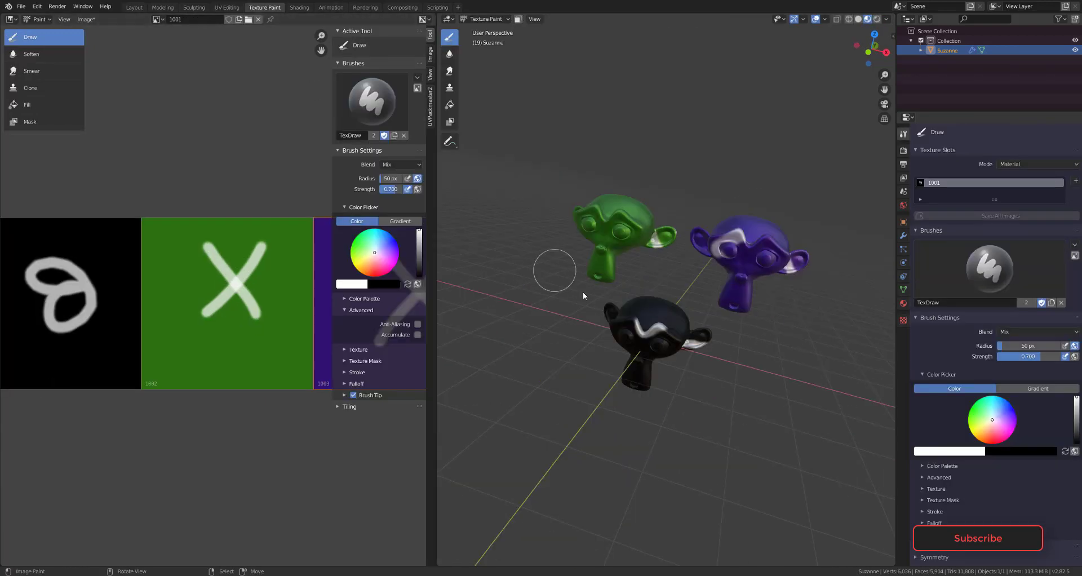
pyautogui.moveTo(583, 292)
pyautogui.mouseDown(button='middle')
pyautogui.moveTo(630, 295)
pyautogui.moveTo(605, 177)
pyautogui.mouseUp(button='middle')
pyautogui.scroll(6, 631, 296)
pyautogui.moveTo(604, 177); pyautogui.dragTo(543, 193)
pyautogui.moveTo(542, 194); pyautogui.dragTo(658, 278, button='middle')
pyautogui.moveTo(610, 261); pyautogui.dragTo(596, 263)
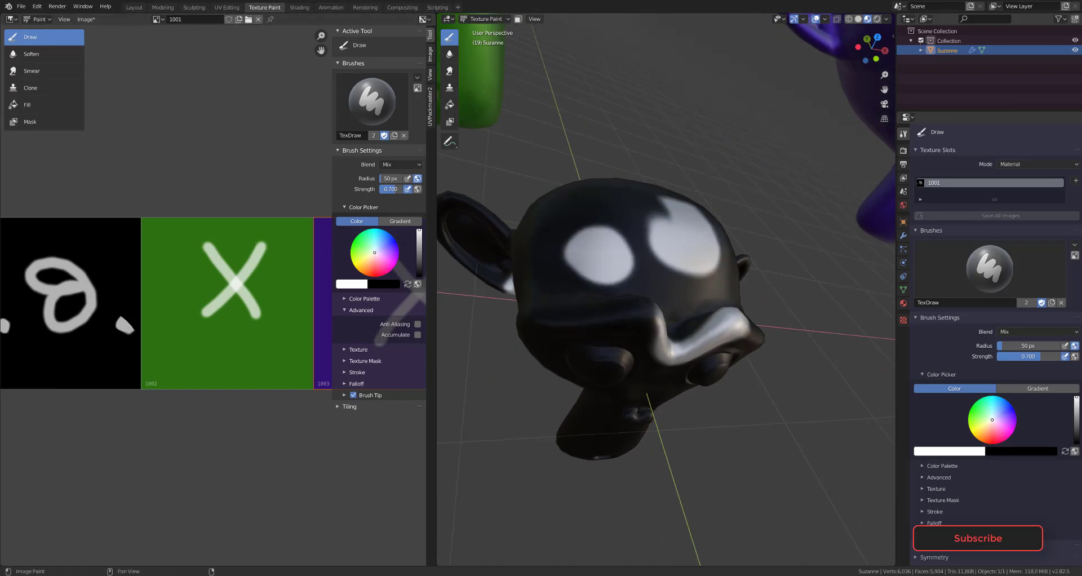
# Step: Switch to the browser and read the latest replies in the Blender Artists thread on UDIM support in 2.82
pyautogui.click(174, 575)
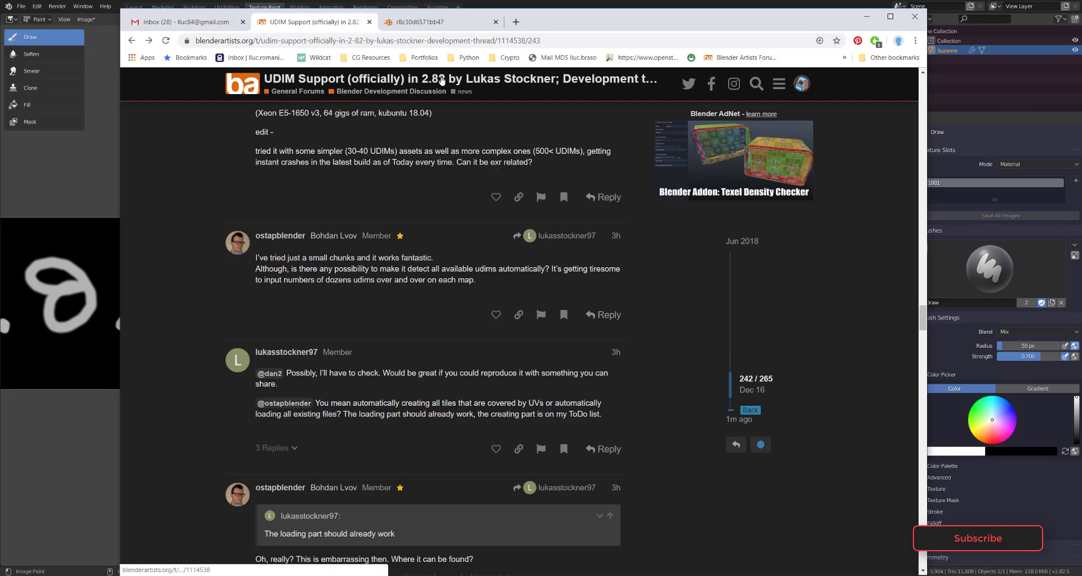
pyautogui.scroll(-6, 349, 173)
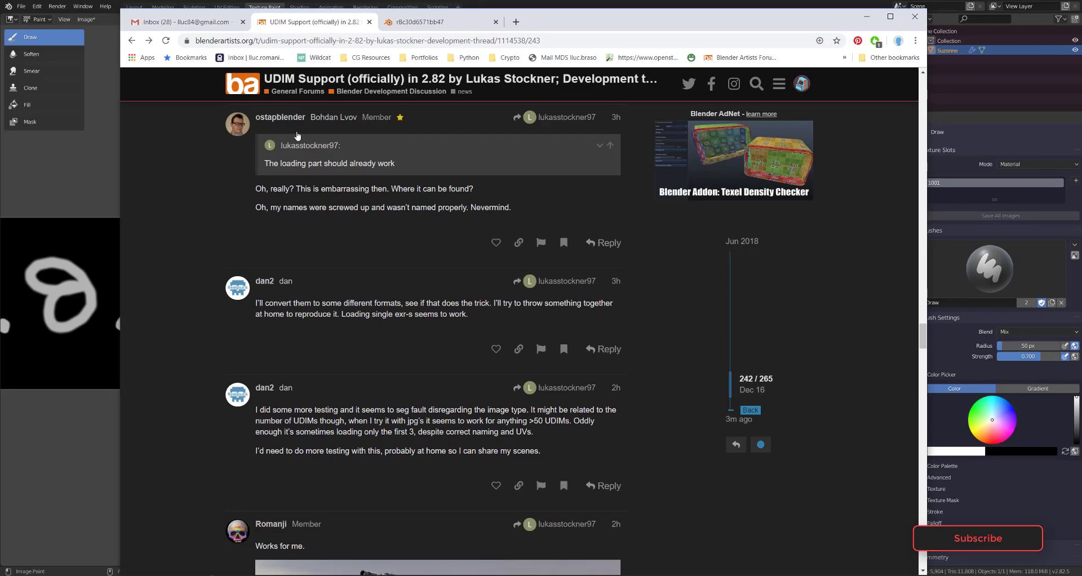
pyautogui.scroll(-20, 349, 174)
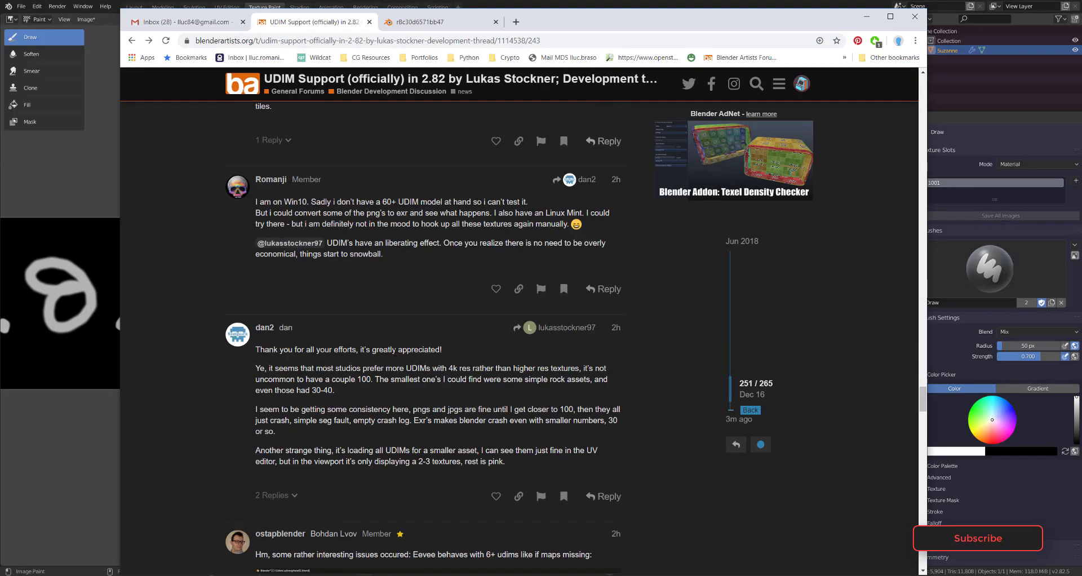
pyautogui.scroll(-20, 408, 367)
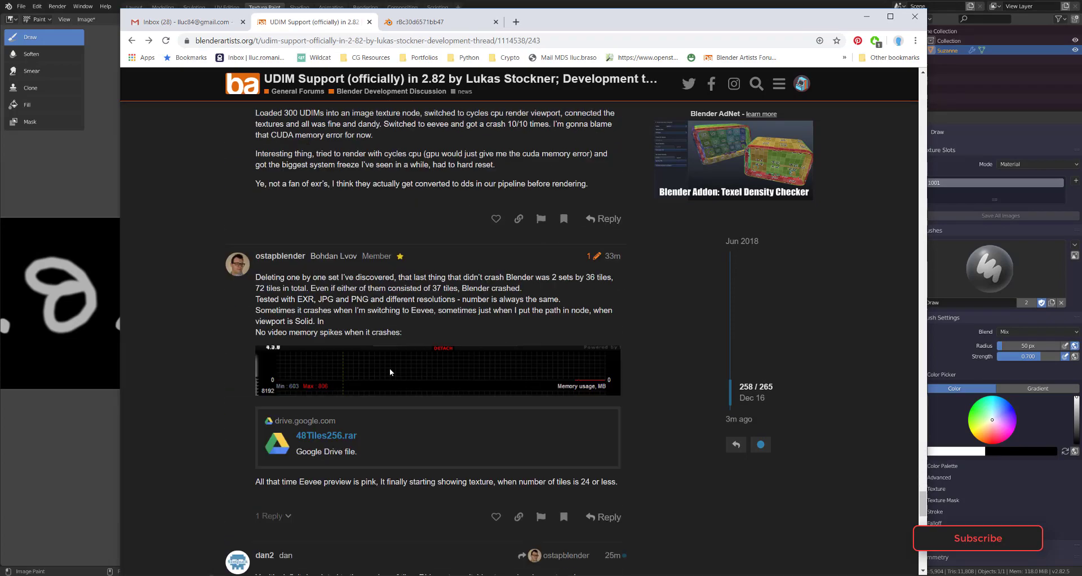
pyautogui.scroll(-10, 389, 336)
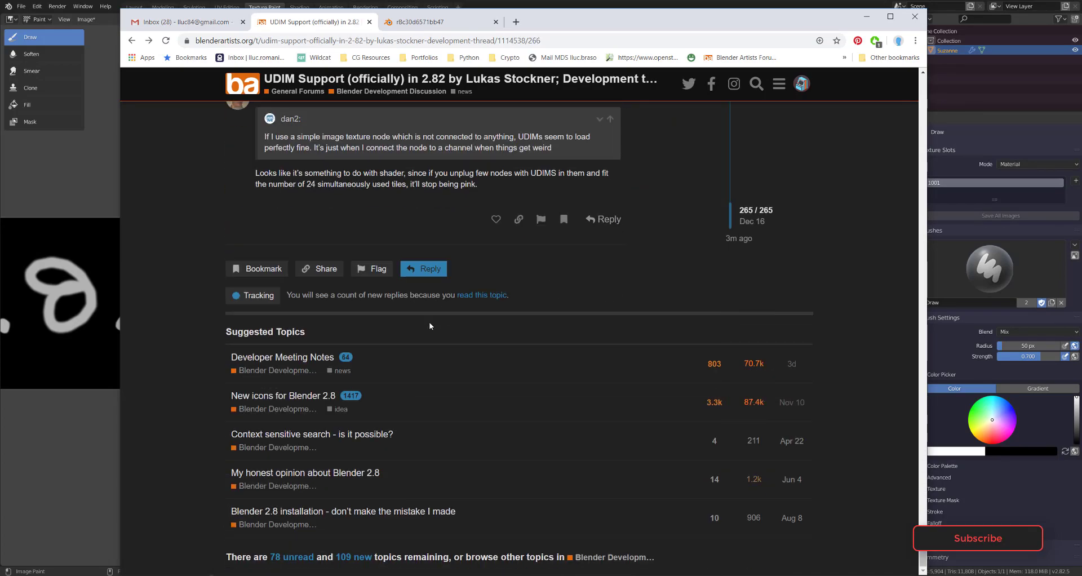
pyautogui.scroll(8, 428, 323)
pyautogui.scroll(10, 421, 262)
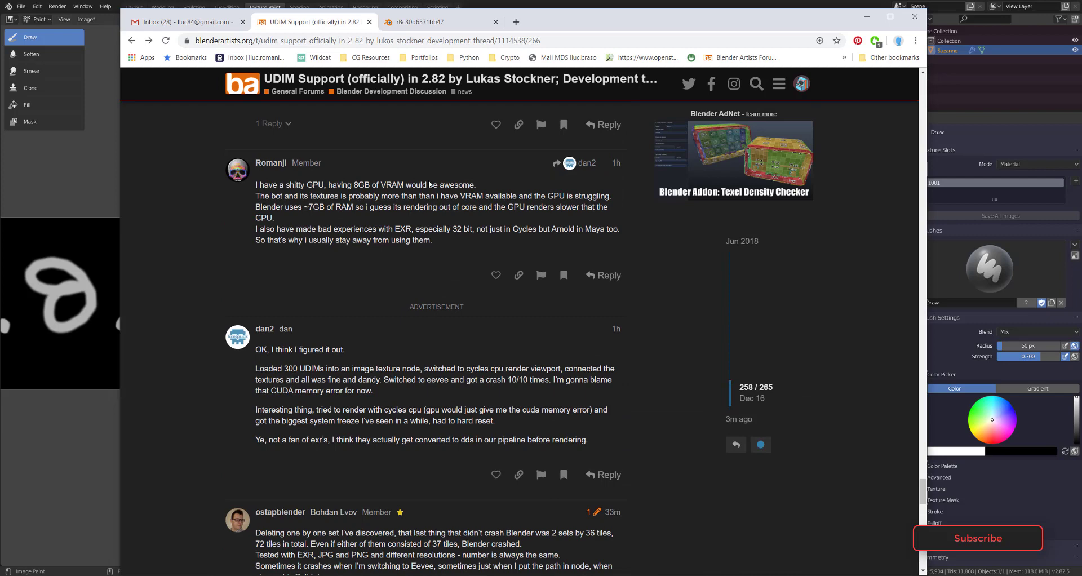
pyautogui.scroll(6, 362, 277)
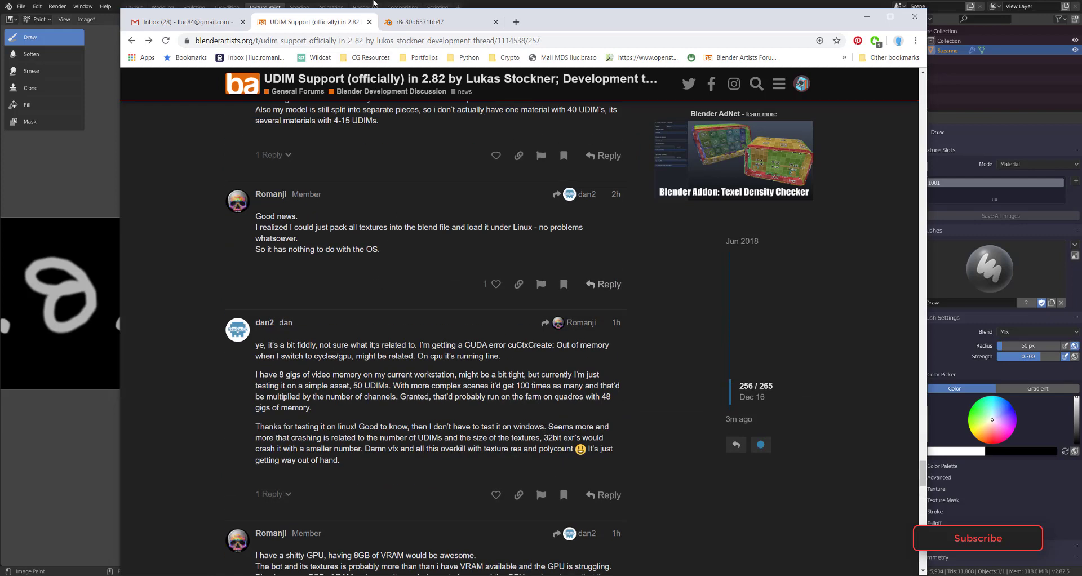
# Step: Switch back to Blender, paint more white over the larger spot on the black monkey's head and view all three heads
pyautogui.click(374, 3)
pyautogui.moveTo(580, 306); pyautogui.dragTo(650, 281, button='middle')
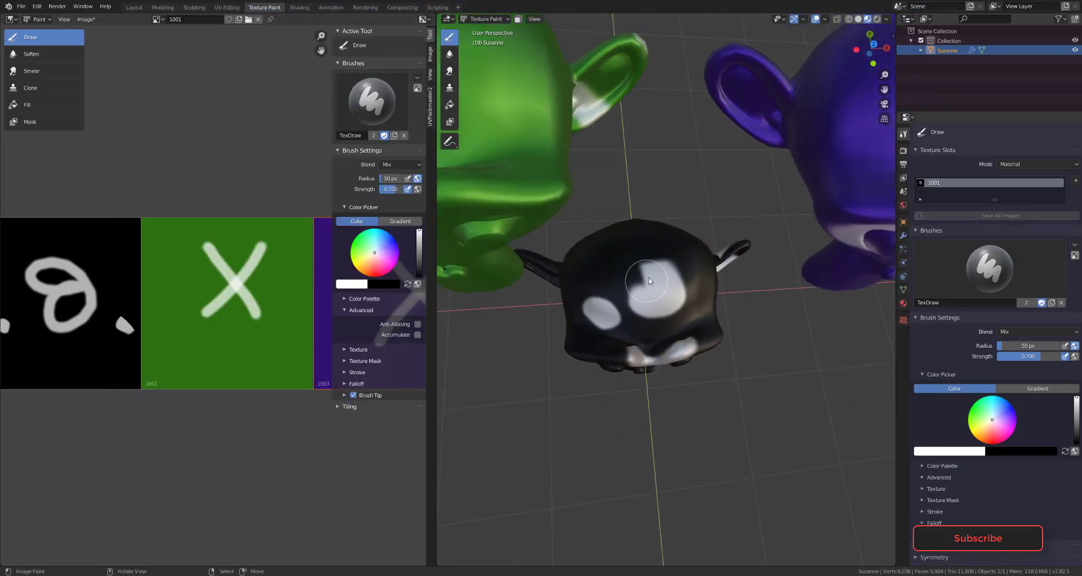
pyautogui.moveTo(650, 280); pyautogui.dragTo(646, 270)
pyautogui.moveTo(649, 296); pyautogui.dragTo(626, 341, button='middle')
pyautogui.moveTo(620, 300); pyautogui.dragTo(640, 305)
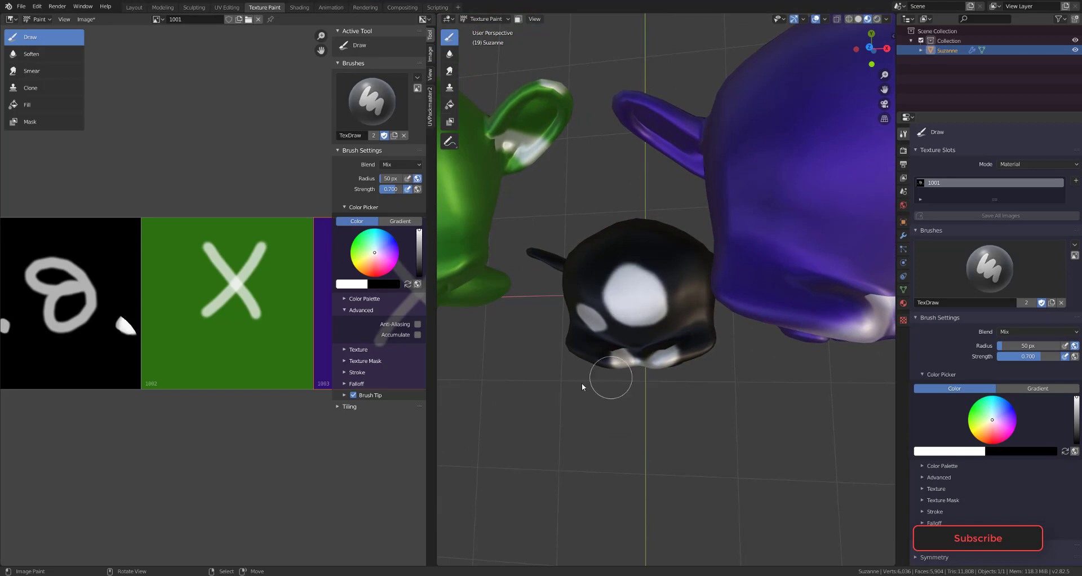
pyautogui.moveTo(582, 383); pyautogui.dragTo(631, 236, button='middle')
pyautogui.scroll(-7, 631, 227)
pyautogui.scroll(6, 676, 237)
pyautogui.moveTo(718, 248); pyautogui.dragTo(663, 325, button='middle')
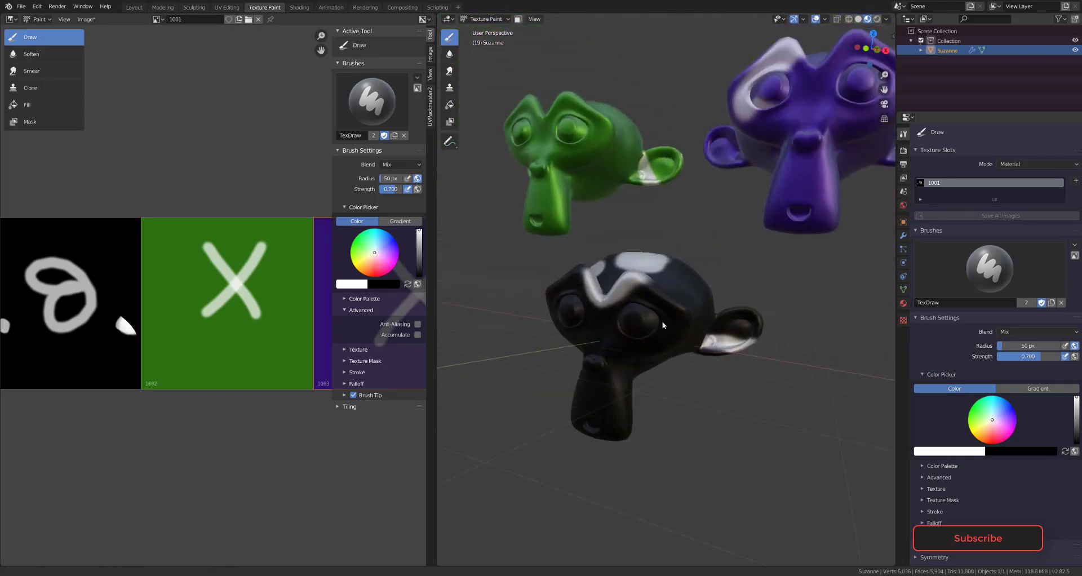
pyautogui.scroll(-3, 663, 325)
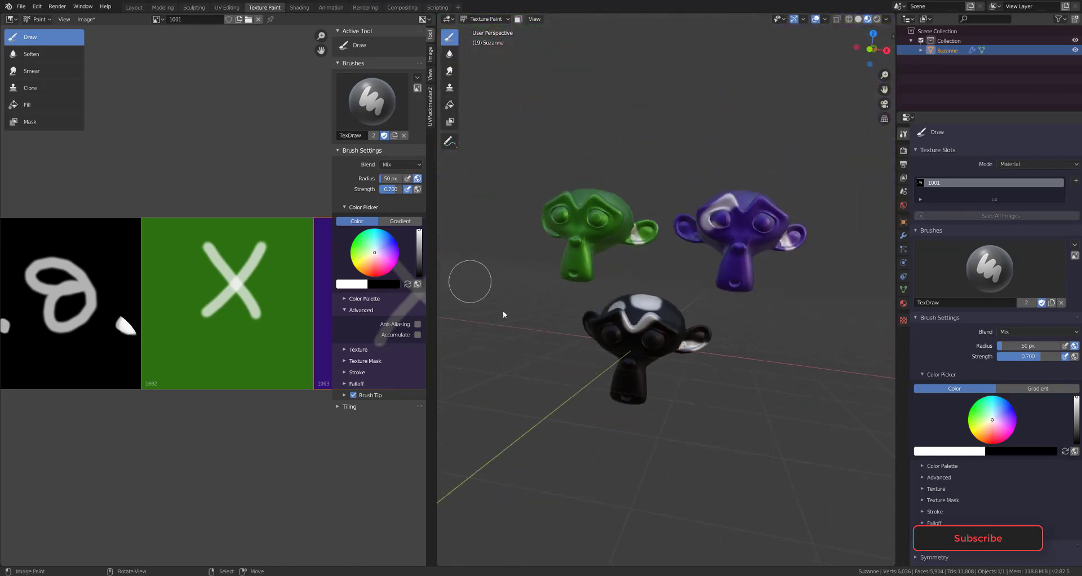
pyautogui.moveTo(544, 349); pyautogui.dragTo(545, 354, button='middle')
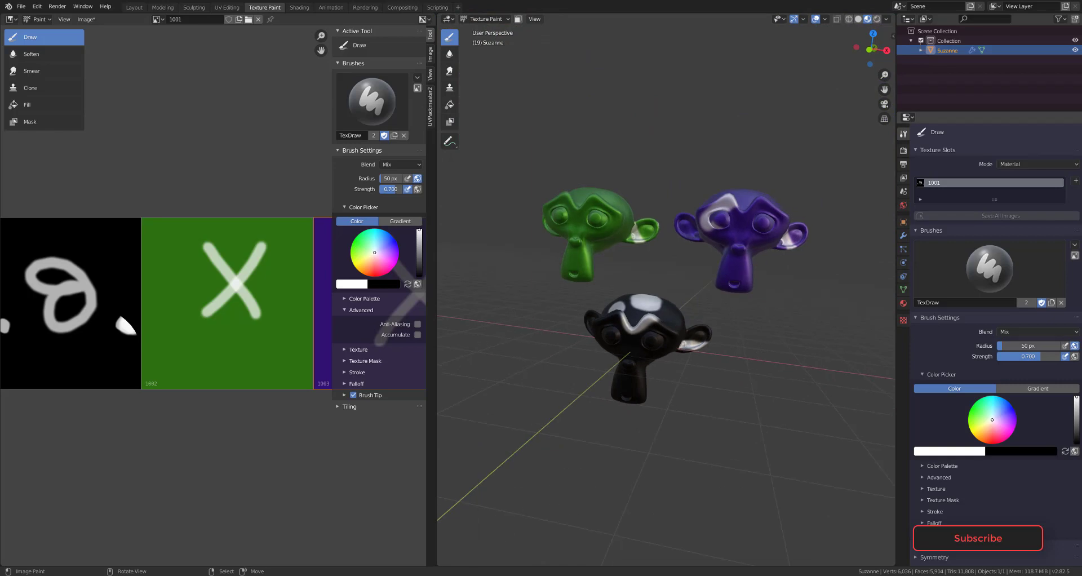
# Step: Switch to the browser, skim the UDIM Workflow page and show the Google image results for "UDIM uv"
pyautogui.hotkey('alt', 'Tab')
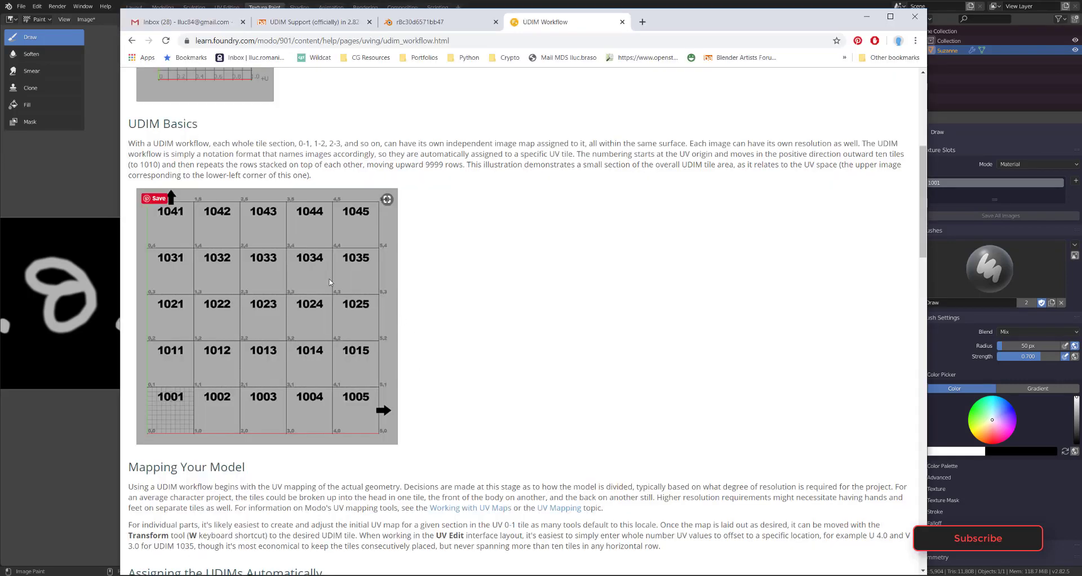
pyautogui.scroll(5, 255, 212)
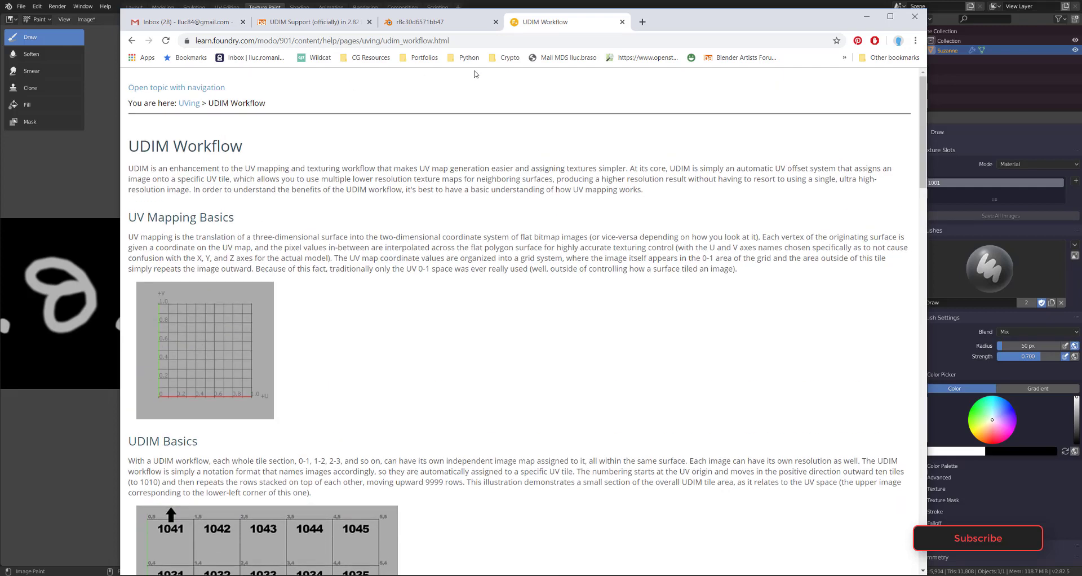
pyautogui.click(131, 40)
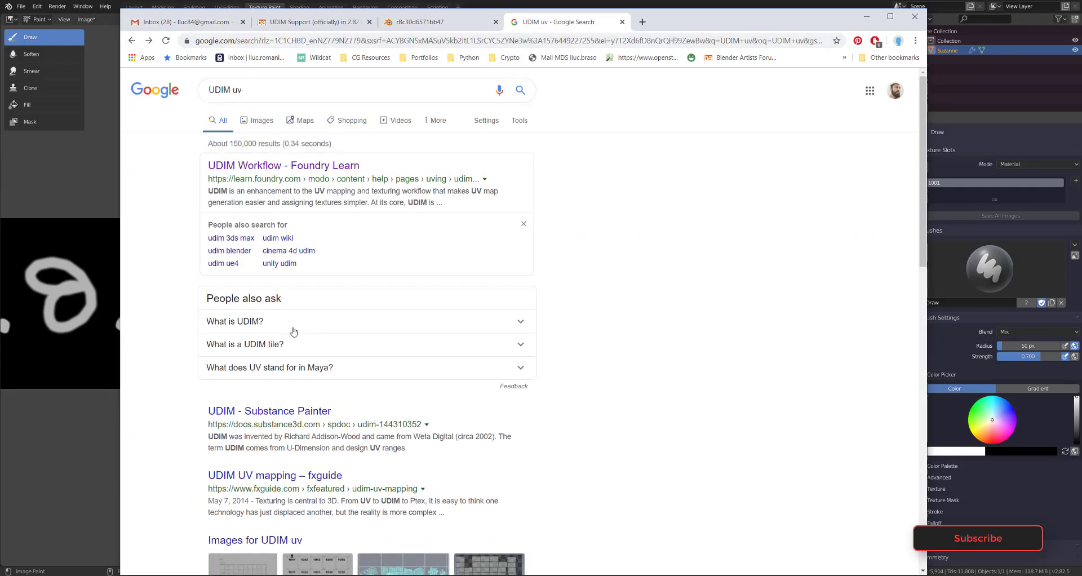
pyautogui.scroll(-5, 293, 331)
pyautogui.scroll(5, 294, 331)
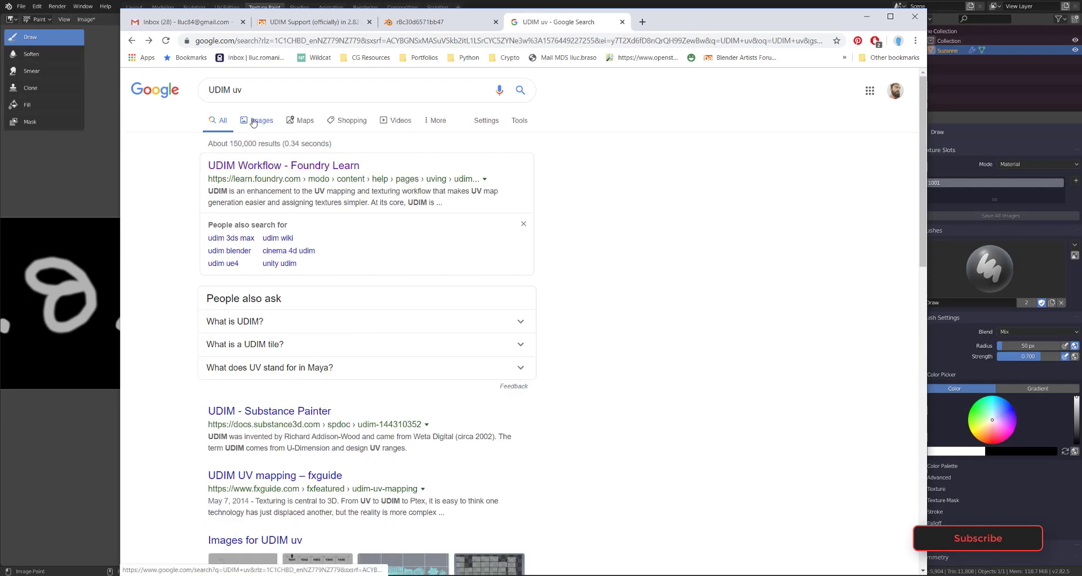
pyautogui.click(253, 122)
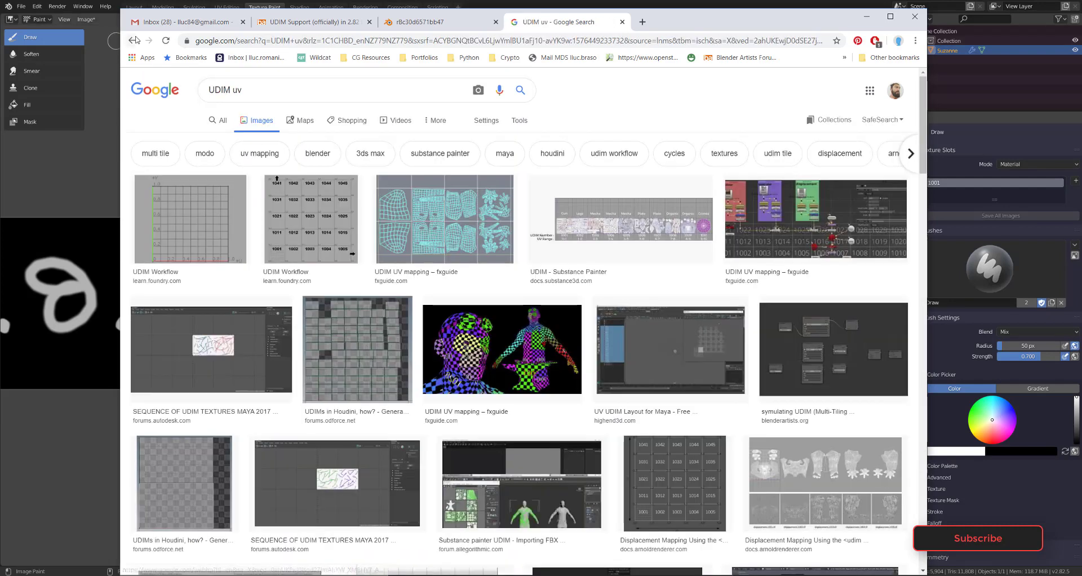
# Step: Reopen the Foundry UDIM Workflow page and examine the UDIM Basics tile-numbering grid and the sections on assigning UDIM images
pyautogui.click(135, 40)
pyautogui.click(186, 155)
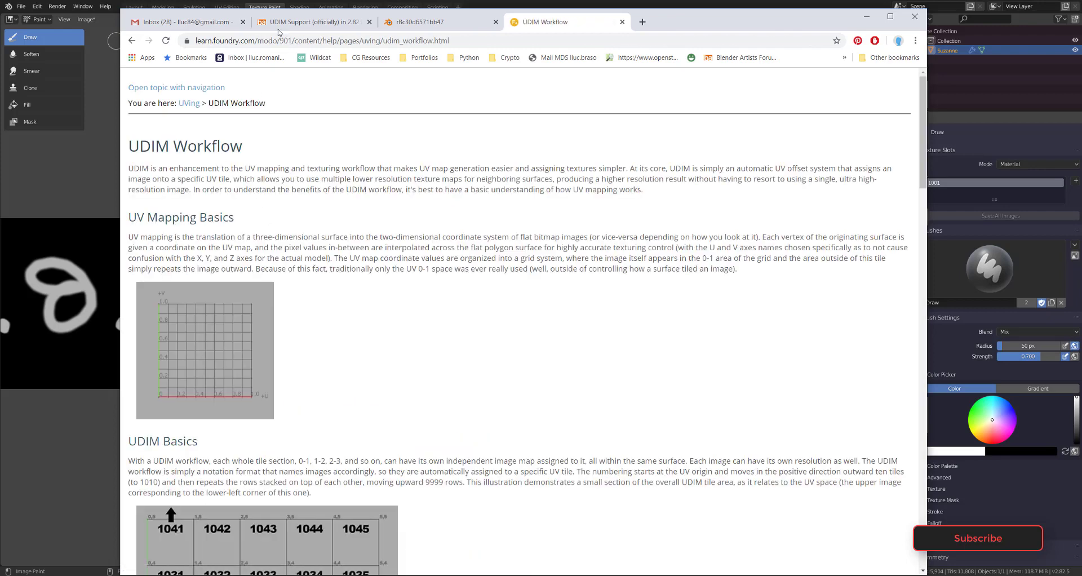
pyautogui.scroll(-1, 300, 268)
pyautogui.scroll(-3, 299, 268)
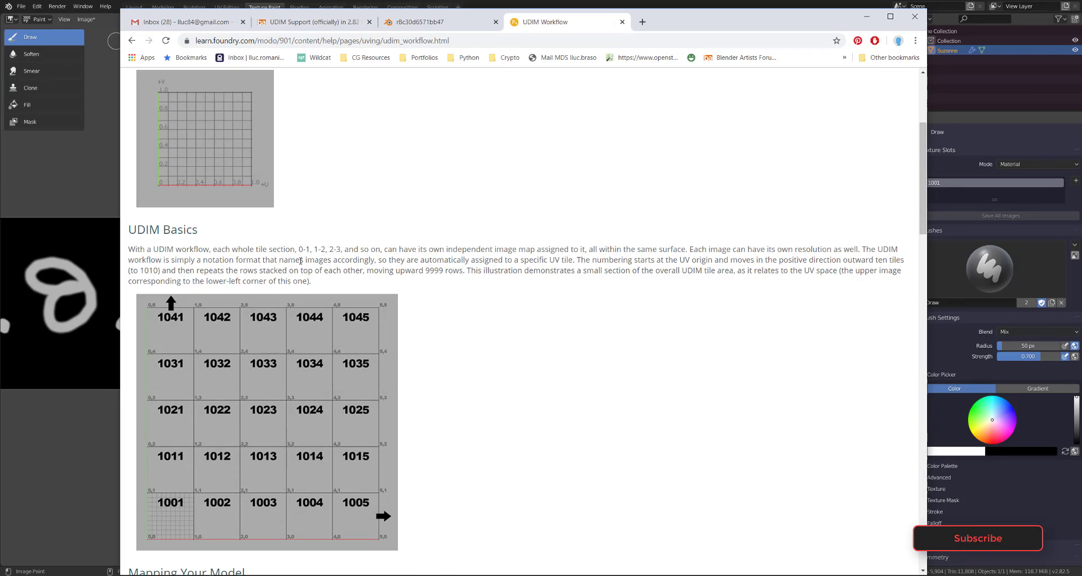
pyautogui.scroll(-4, 303, 257)
pyautogui.scroll(7, 309, 271)
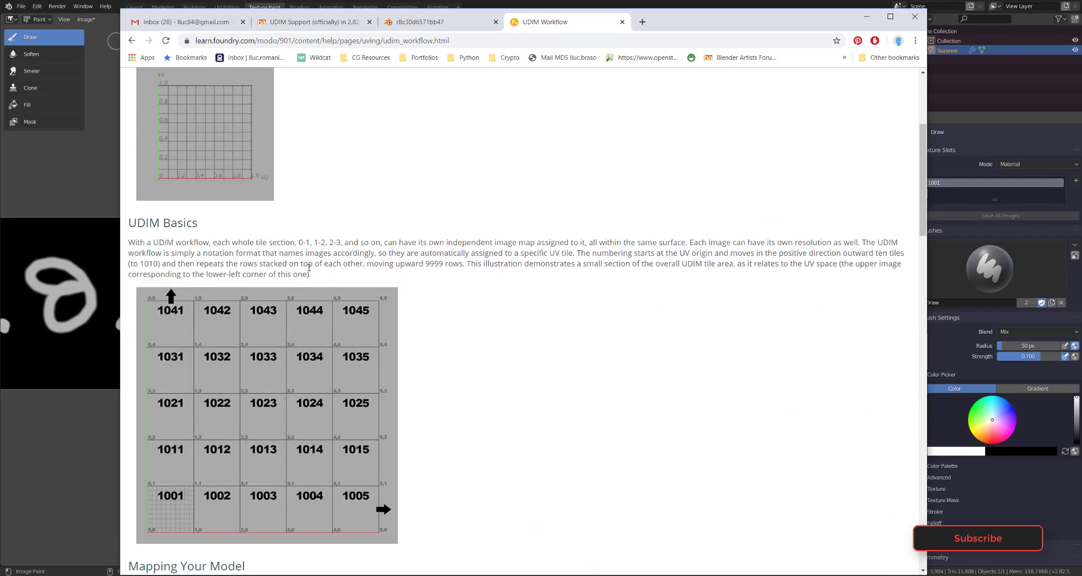
pyautogui.scroll(-5, 310, 277)
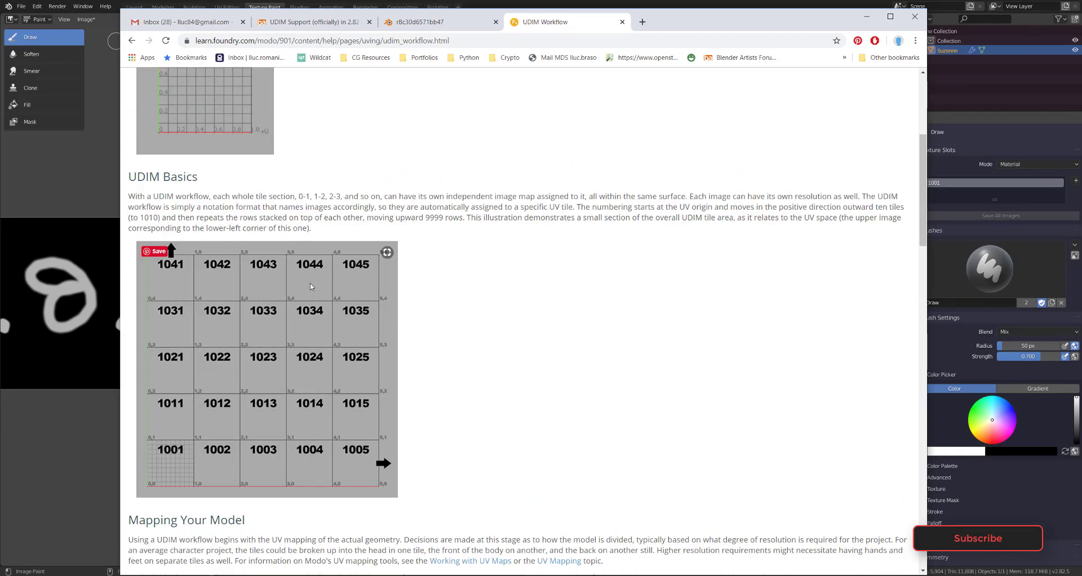
pyautogui.scroll(-15, 311, 286)
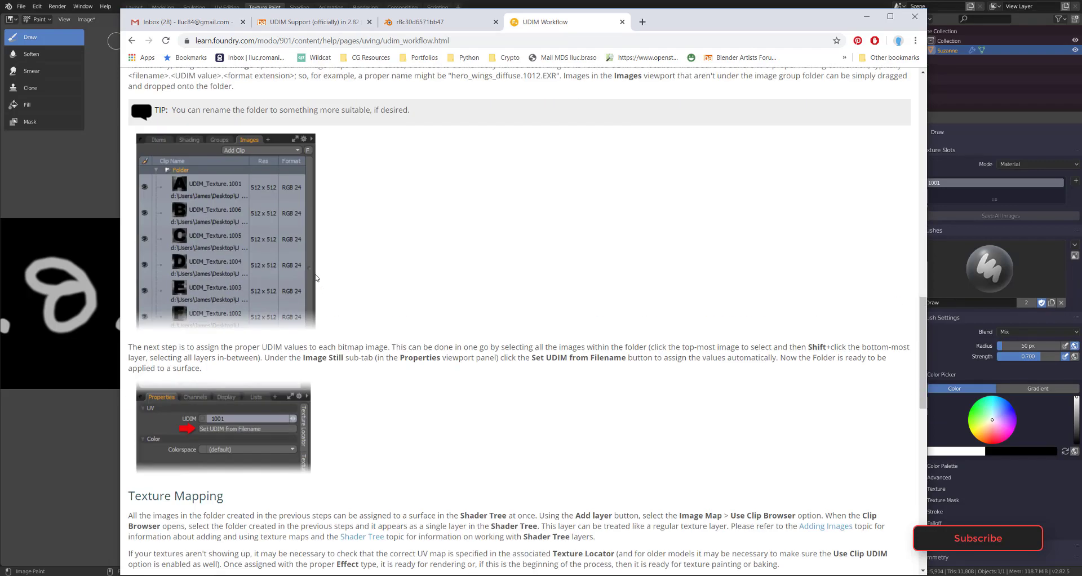
# Step: Review the UDIM Basics explanation and its tile-numbering illustration once more on the UDIM Workflow page
pyautogui.scroll(14, 316, 278)
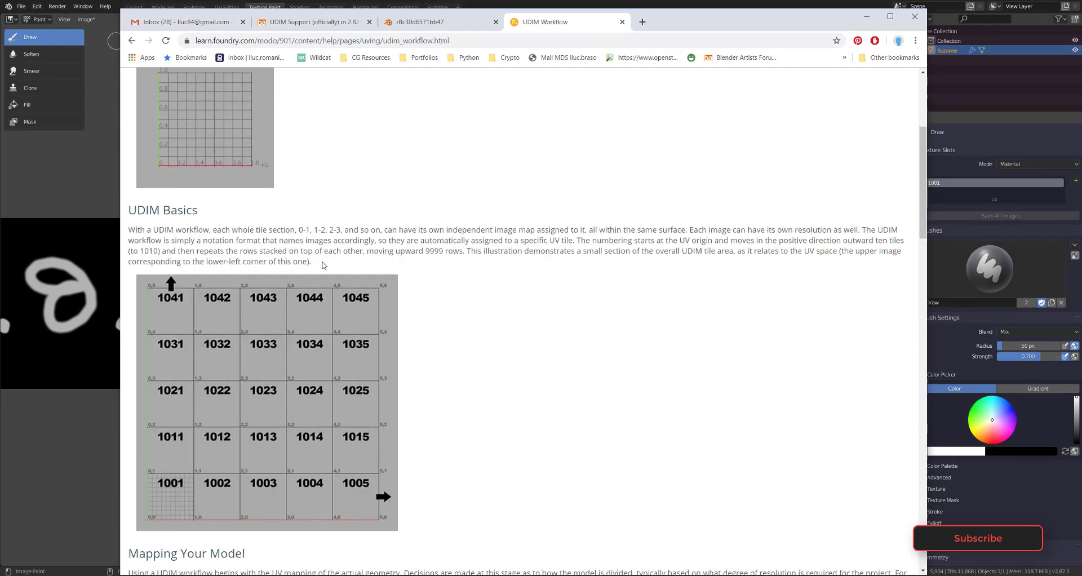
pyautogui.scroll(-2, 323, 265)
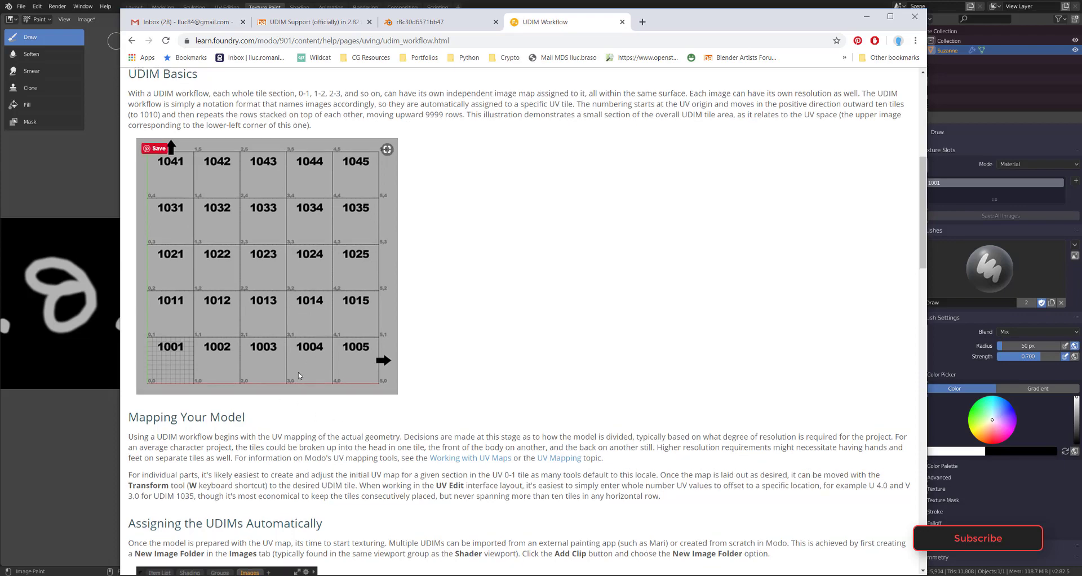
pyautogui.scroll(1, 313, 369)
pyautogui.scroll(-3, 316, 367)
pyautogui.scroll(5, 316, 363)
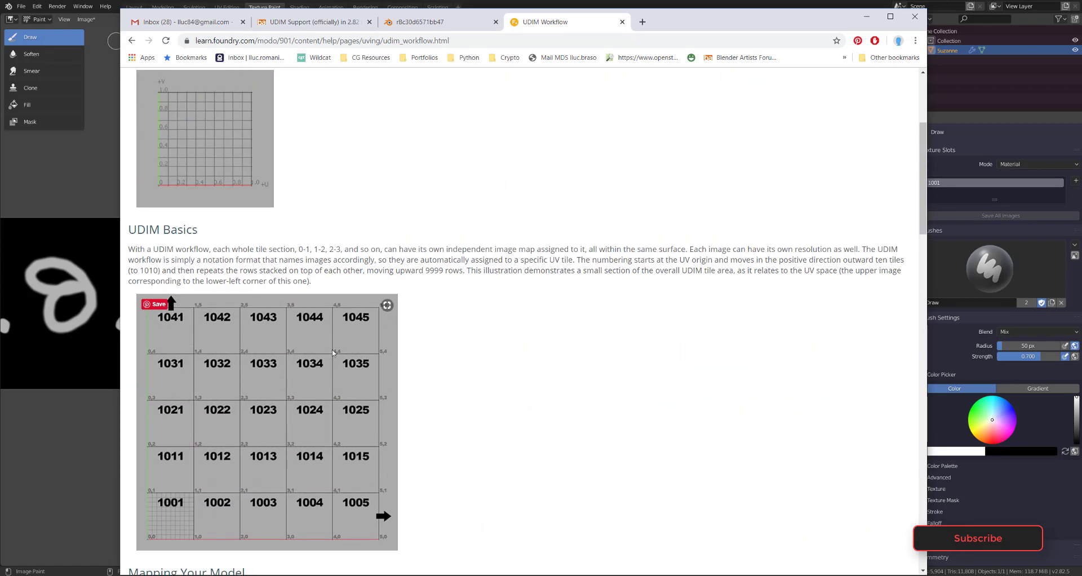
# Step: Return to the Google results for "UDIM uv" and skim the listed pages, images and videos
pyautogui.click(132, 40)
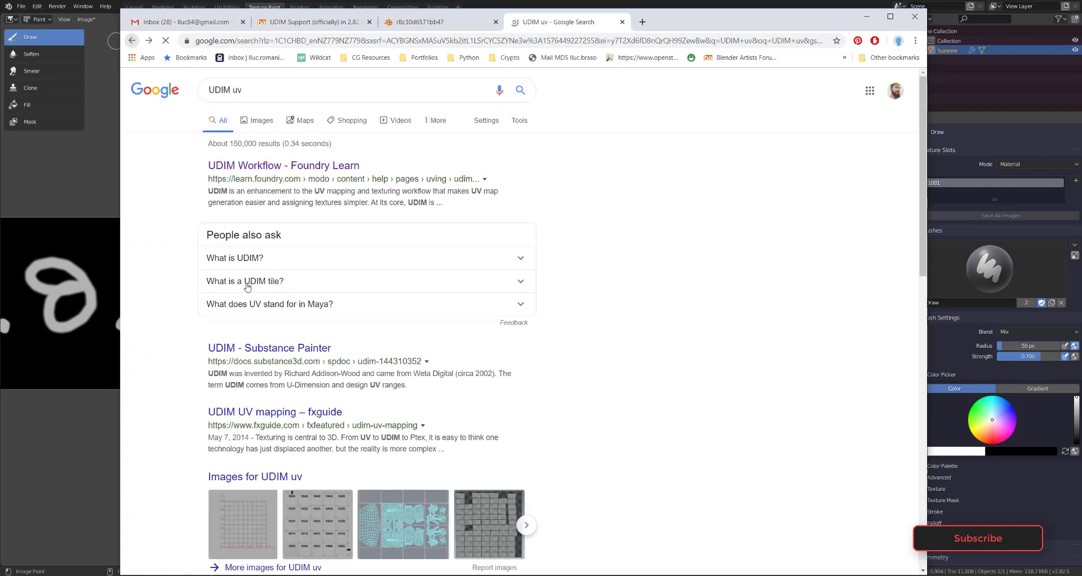
pyautogui.scroll(-3, 249, 282)
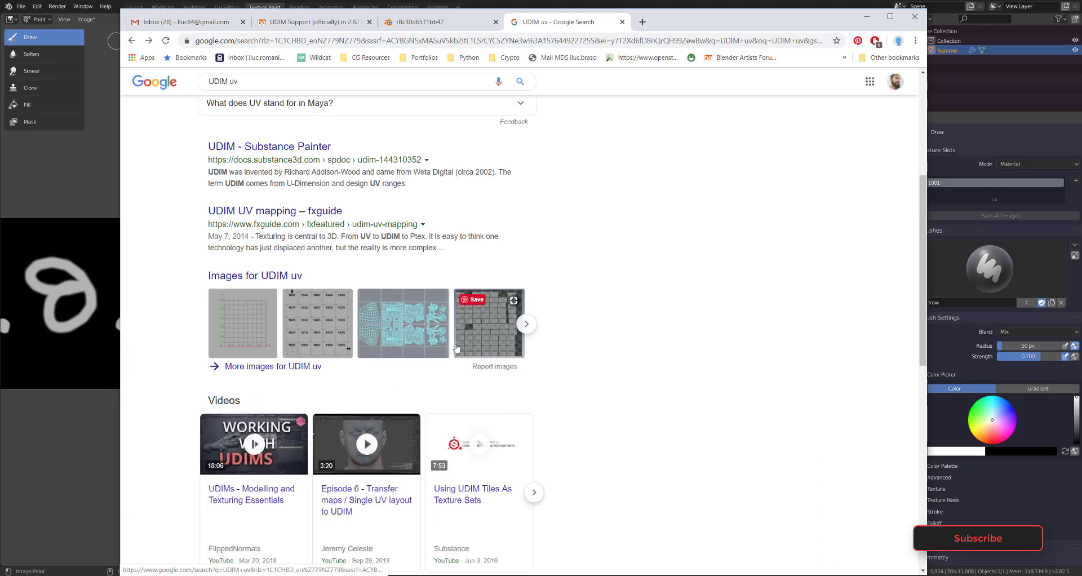
pyautogui.scroll(5, 347, 246)
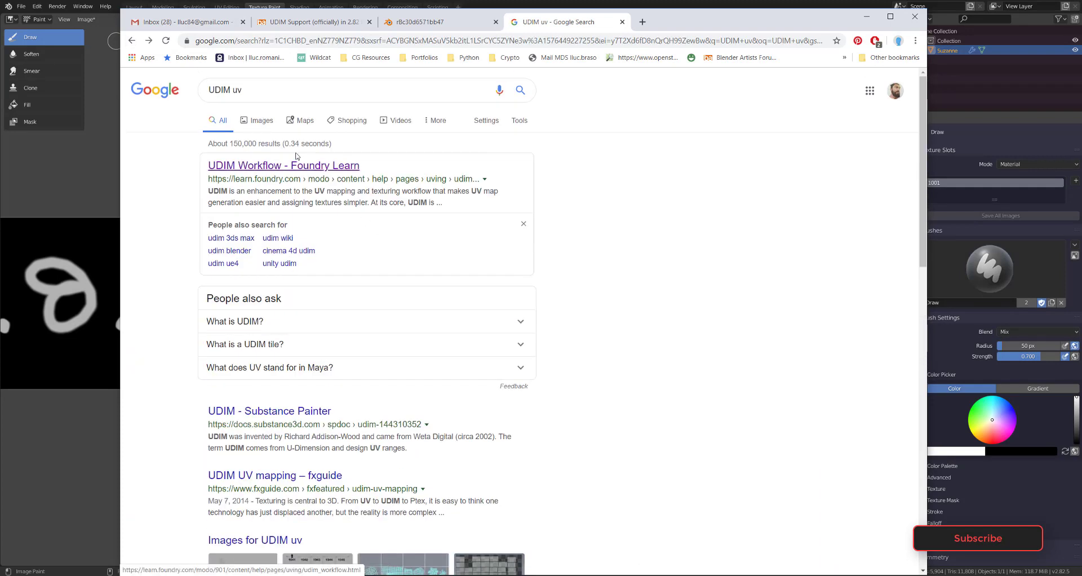
pyautogui.scroll(-3, 376, 342)
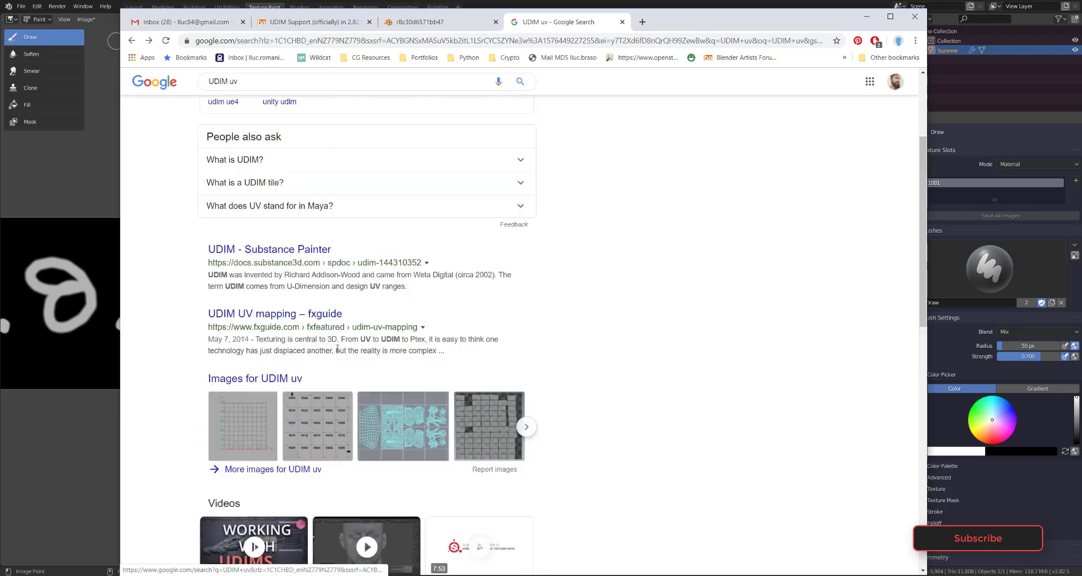
pyautogui.scroll(3, 339, 254)
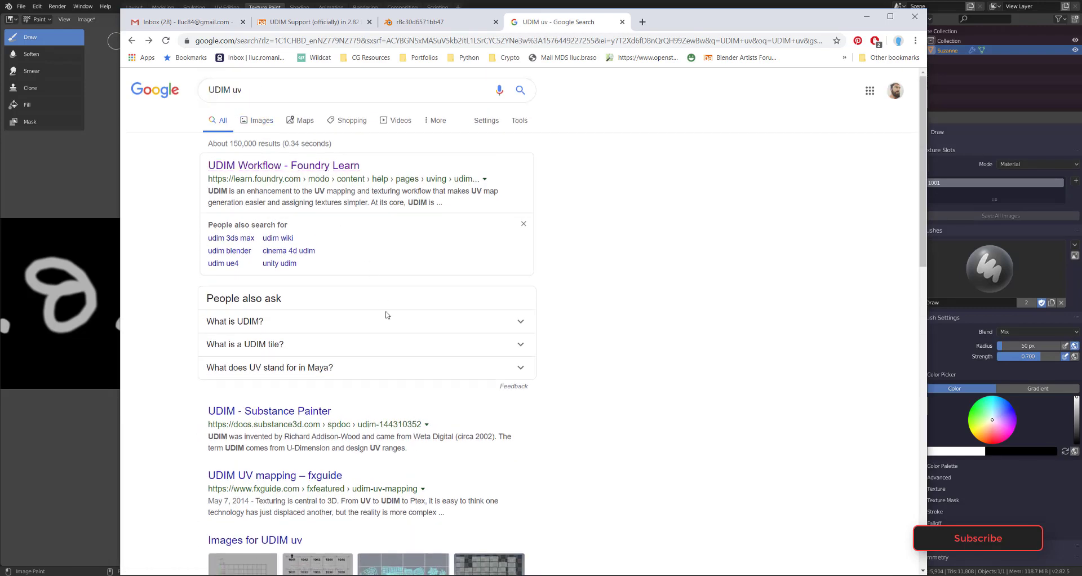